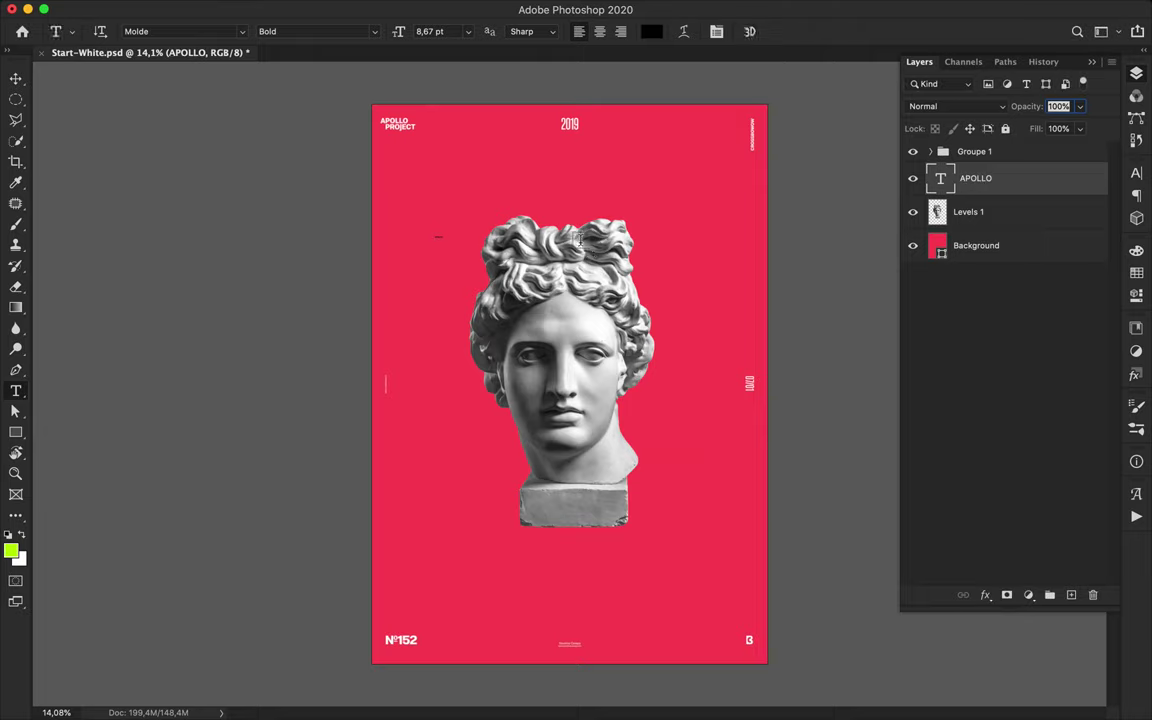
- Scale the tiny APOLLO text up to a title of about 192 pt at the top of the statue's hair
key("super+t")
left_click_drag(448, 228, 607, 168)
key("Return")
- Change the APOLLO title's colour to white (ffffff) and nudge it slightly into place over the statue's head
key("t")
left_click(651, 33)
type("ffffff")
left_click(957, 337)
key("v")
left_click_drag(648, 214, 646, 206)
- Set the APOLLO title's font style to Semibold and its tracking to 40
left_click(1136, 174)
left_click(1109, 188)
left_click(1047, 157)
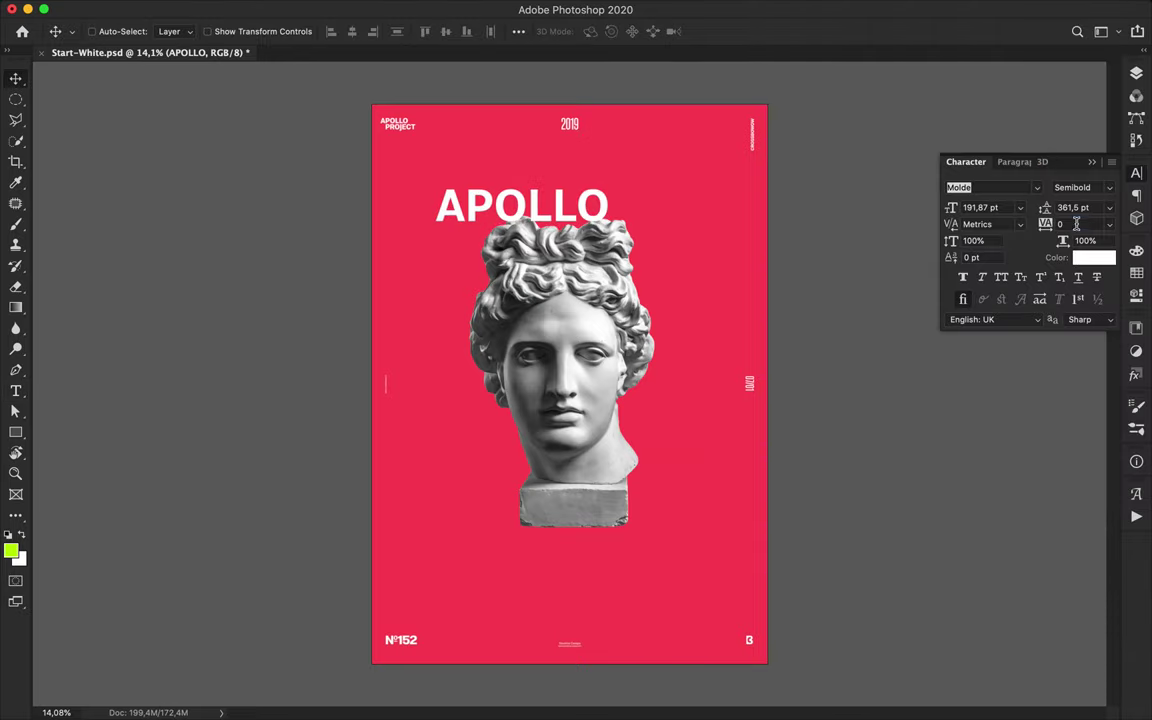
left_click(1075, 225)
key("shift+Up")
key("shift+Up")
key("Down")
key("Down")
key("Down")
key("Down")
key("Down")
key("Down")
key("Down")
key("Down")
key("Down")
key("Down")
key("Down")
key("Down")
key("shift+Down")
key("shift+Down")
- Move the statue straight down until its hair clears the APOLLO title
mouse_move(461, 204)
left_mouse_down()
mouse_move(433, 202)
mouse_move(446, 202)
left_mouse_up()
key("super+z")
left_click_drag(600, 291, 603, 336)
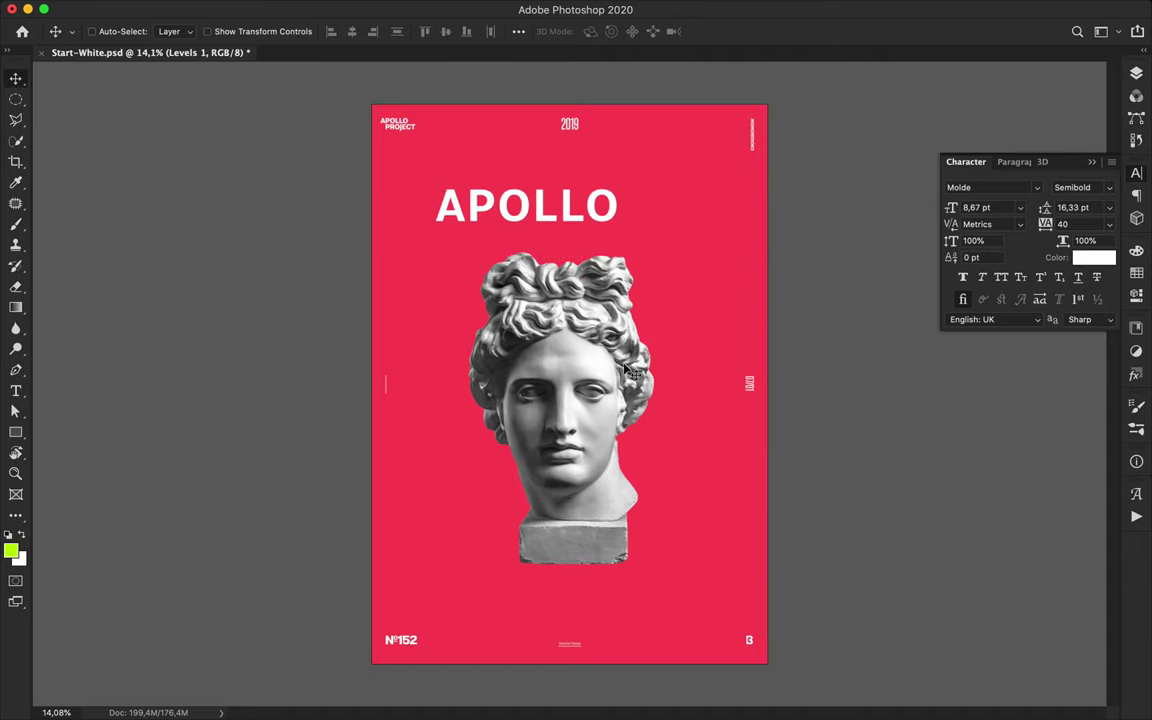
- Trace a Pen path up the statue's neck and cheek, around the eye on the ear side, and out past the hair
key("p")
left_click(133, 30)
left_click(120, 40)
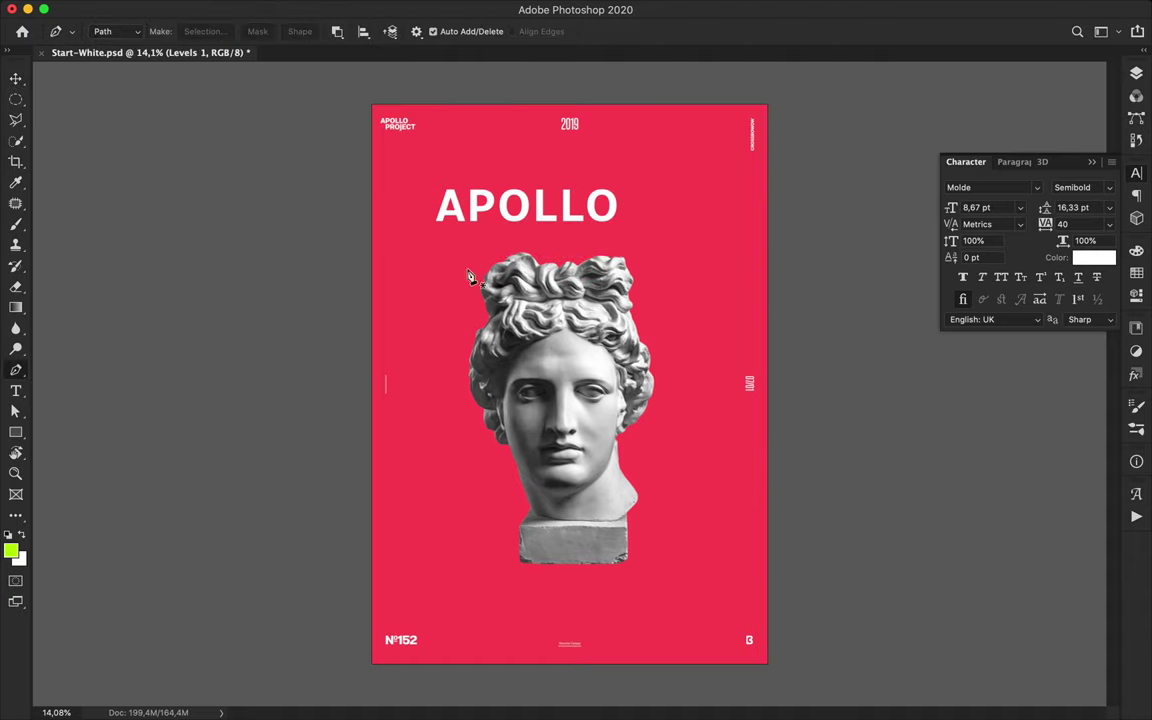
left_click(636, 518)
left_click_drag(604, 495, 603, 493)
left_click_drag(593, 457, 597, 435)
left_click(583, 405)
left_click_drag(590, 342, 671, 392)
left_click(617, 377)
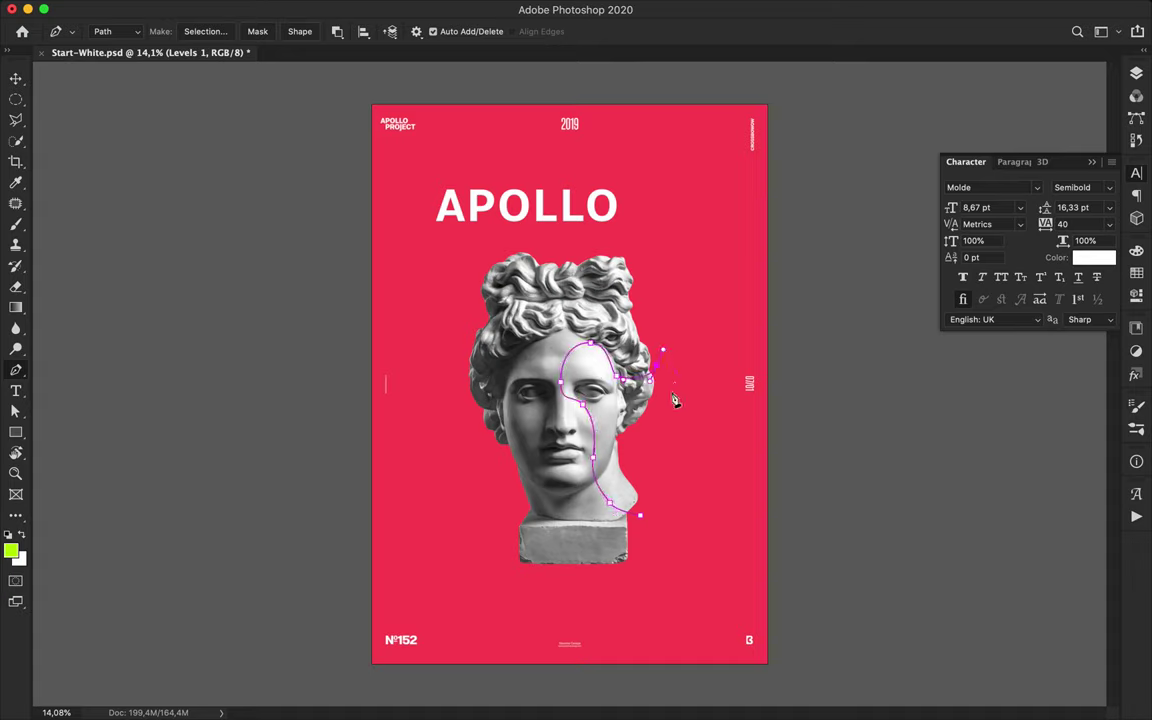
- Convert the traced path to an inverted selection and copy that eye-and-neck piece of the statue onto a new layer
left_click(205, 34)
left_click(637, 278)
key("super+shift+i")
key("super+c")
key("super+v")
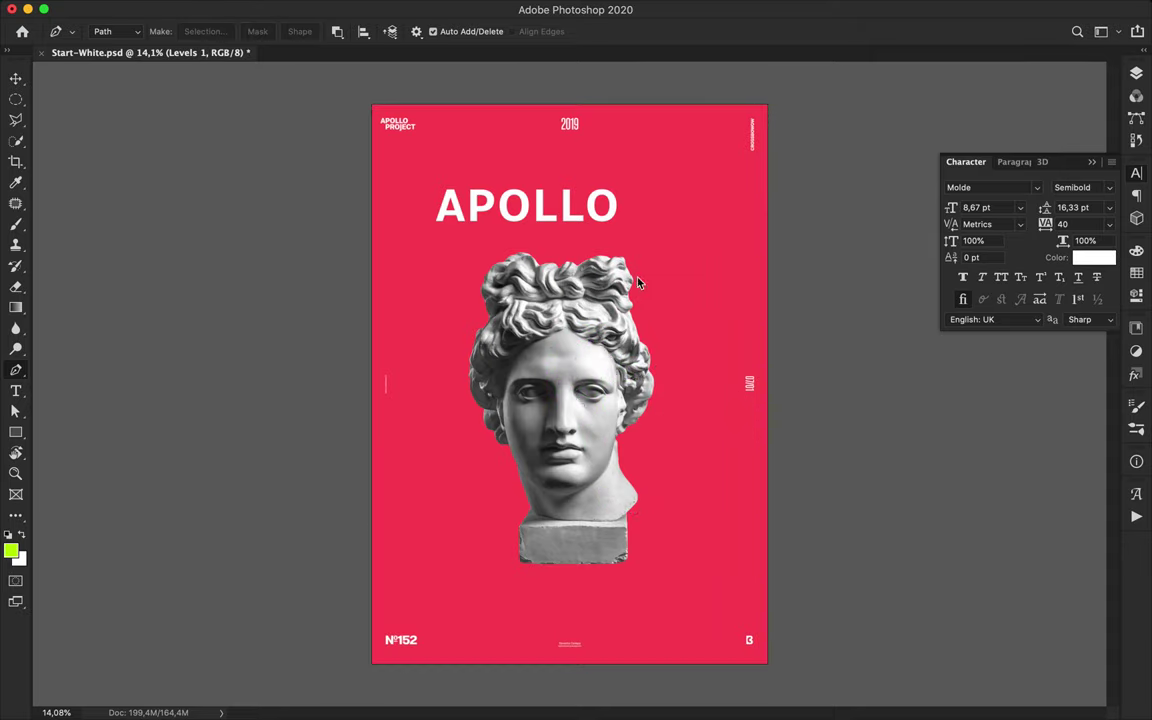
- Hide the full statue layer, Levels 1, and move the copied eye fragment up and slightly left
key("v")
left_click(1137, 75)
left_click(912, 246)
left_click_drag(625, 391, 604, 346)
- Draw a closed wavy Pen shape above the Background layer, rising from the poster's bottom edge to its right edge
left_click(1013, 290)
key("p")
left_click(134, 34)
left_click(128, 16)
left_click(425, 670)
left_click_drag(459, 639, 492, 628)
left_click_drag(555, 603, 579, 567)
left_click_drag(645, 567, 730, 541)
left_click_drag(772, 484, 789, 486)
left_click(784, 679)
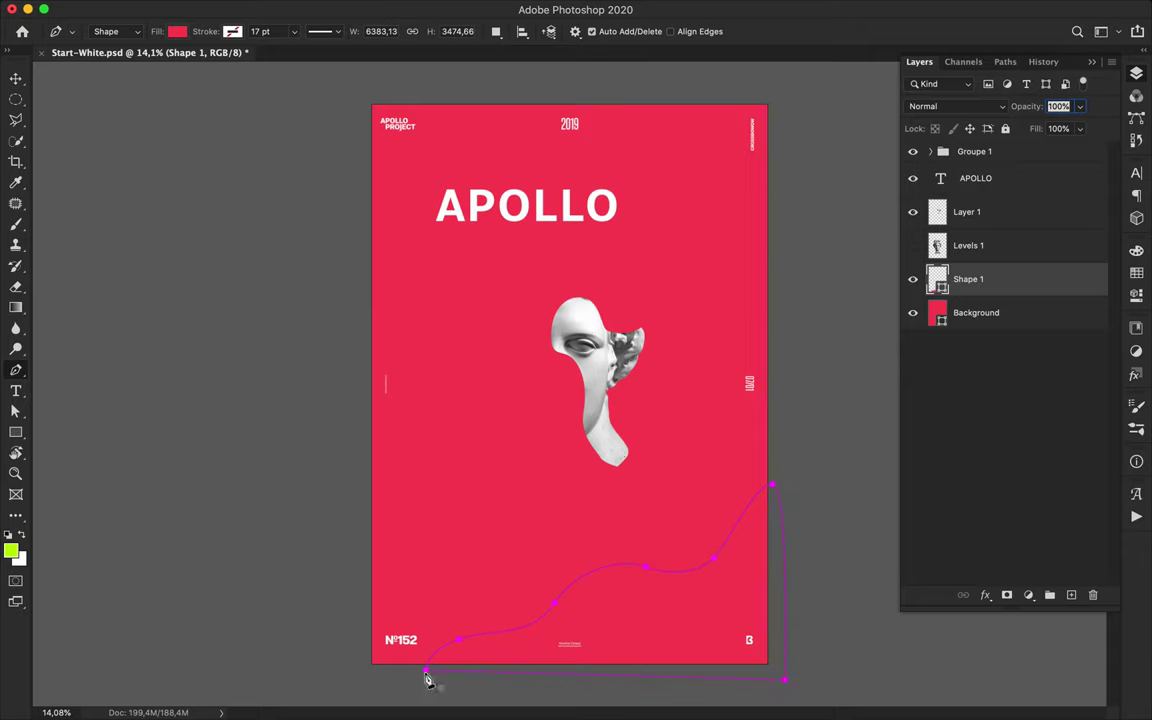
- Add a Hue/Saturation adjustment clipped to Shape 1 that shifts the wave's colour to magenta pink
left_click(1029, 596)
left_click(1041, 656)
left_click_drag(990, 350, 960, 354)
left_click(1137, 74)
right_click(990, 294)
left_click(1000, 292)
left_click(1002, 292, "alt")
key("v")
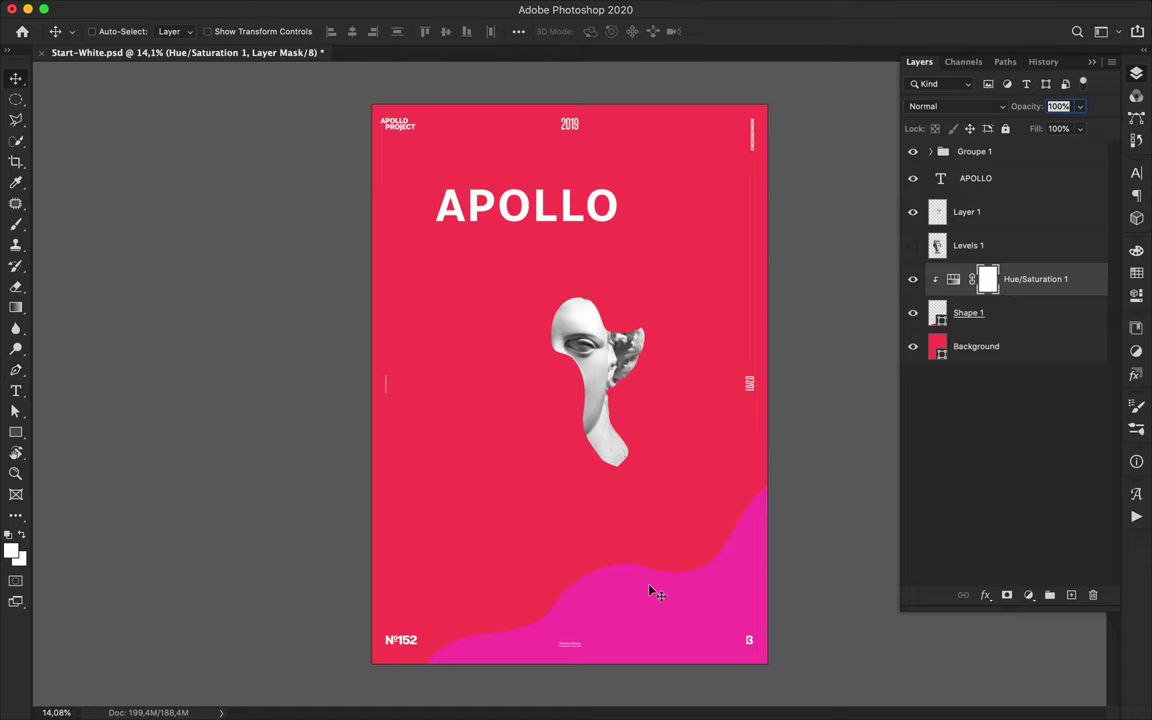
- Draw a second closed wavy Pen shape filling the poster's lower-left corner
left_click(1005, 318)
key("p")
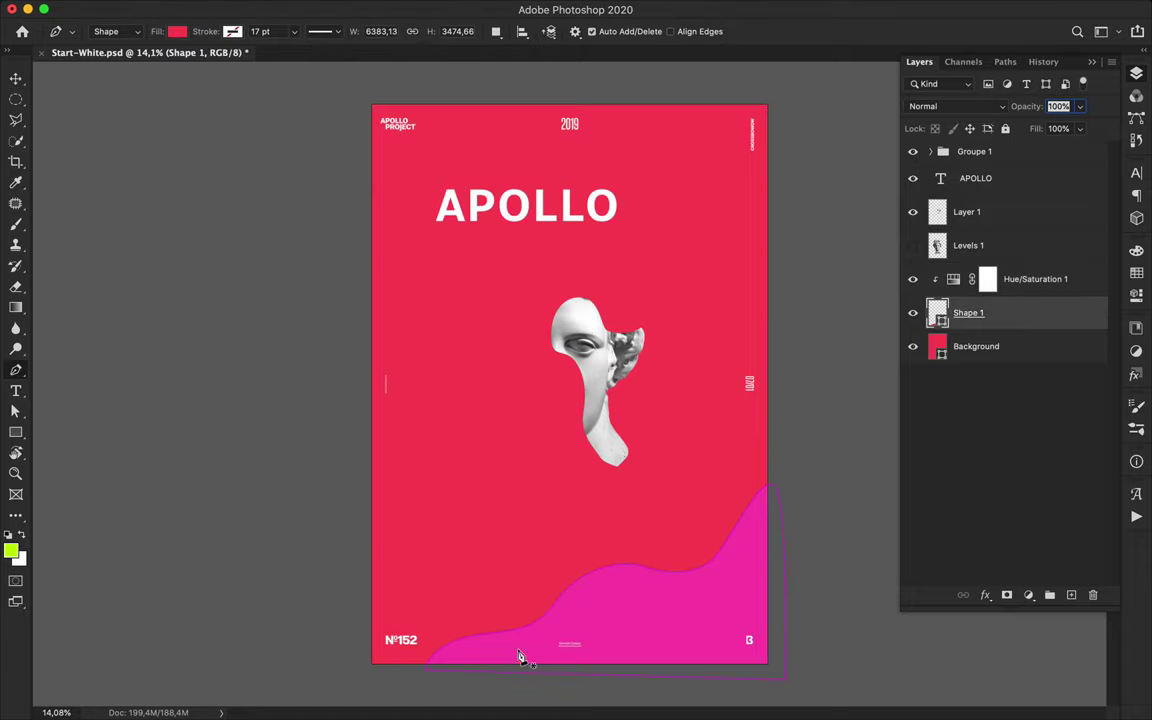
left_click_drag(361, 482, 430, 506)
left_click_drag(540, 652, 350, 673)
left_click(361, 484)
- Duplicate the Hue/Saturation adjustment, clip the copy to Shape 2, and shift its hue to purple-magenta
key("v")
left_click_drag(1022, 313, 954, 270)
left_click(949, 295, "alt")
double_click(956, 282)
left_click_drag(960, 352, 937, 354)
- Move Shape 2 together with its clipped Hue/Saturation copy below Shape 1 in the layer stack
left_click(1136, 73)
left_click(1022, 312, "shift")
left_click(1022, 309)
key("Escape")
left_click(1018, 287, "shift")
left_click_drag(1020, 312, 1016, 389)
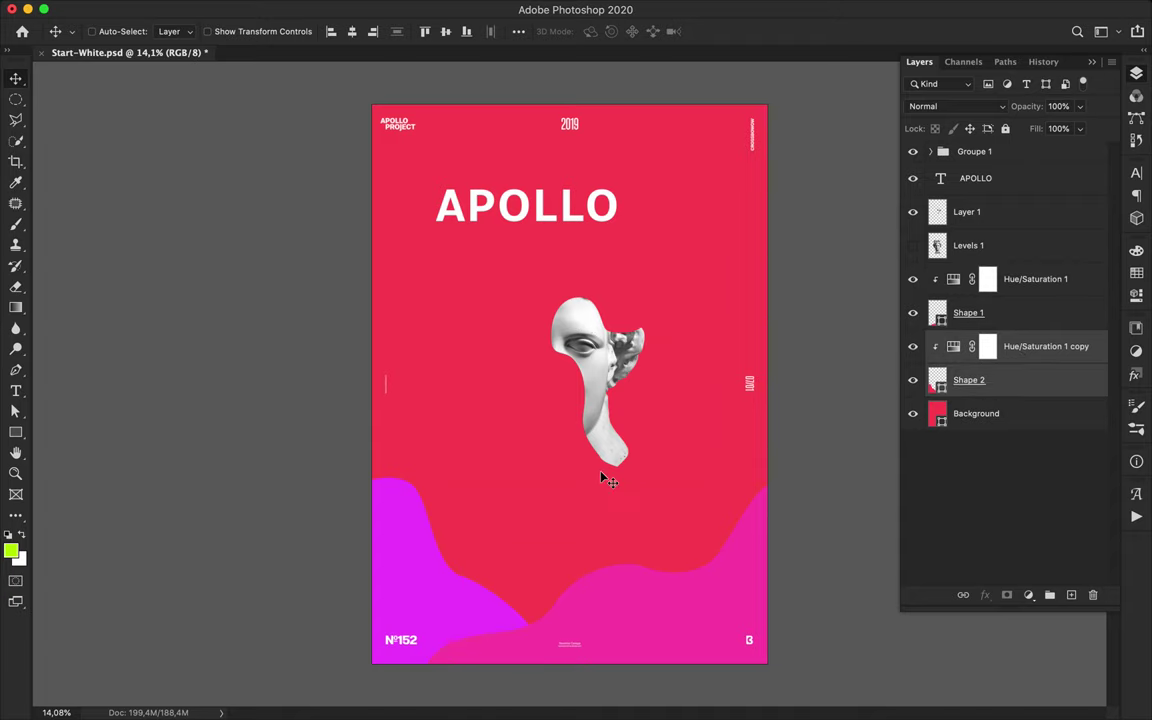
- Draw a third wavy Pen shape between the two corner waves and place its layer below Shape 2
key("p")
left_click_drag(401, 513, 447, 503)
left_click_drag(510, 541, 553, 536)
left_click_drag(667, 572, 672, 580)
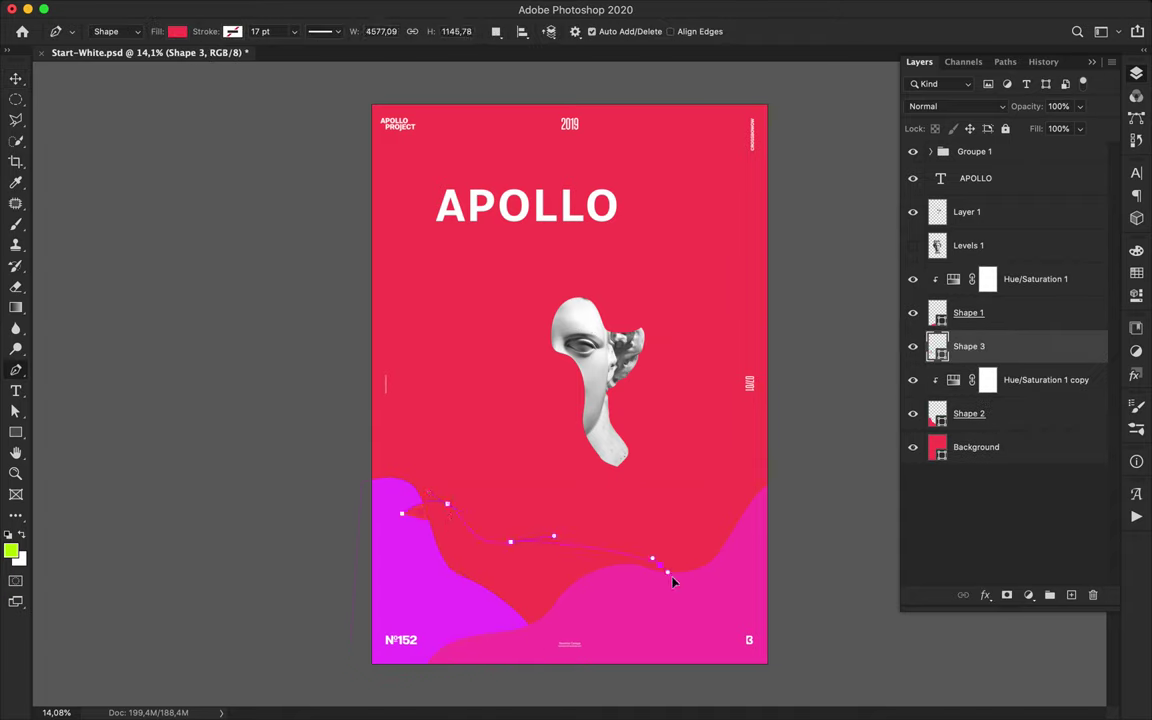
left_click(685, 616)
left_click(538, 664)
left_click_drag(1009, 351, 1009, 430)
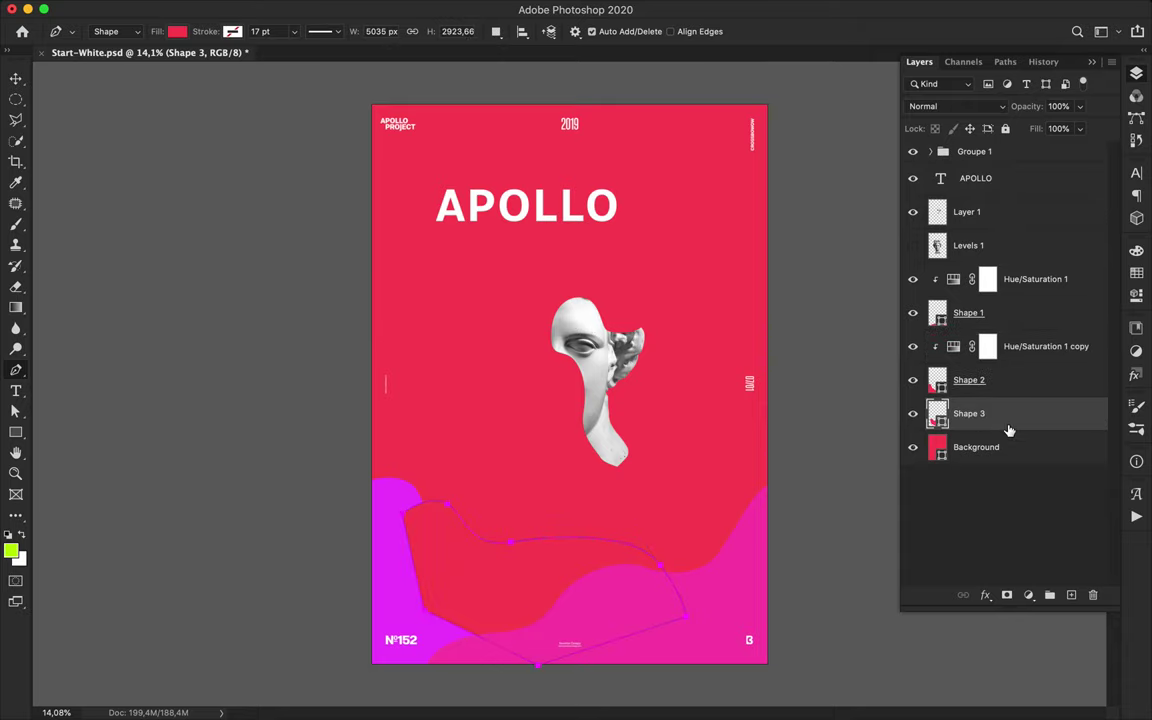
- Duplicate the Hue/Saturation adjustment, clip it to Shape 3, and set its hue to -76
left_click_drag(957, 355, 956, 395)
key("super+z")
left_click(959, 429, "alt")
double_click(954, 415)
mouse_move(935, 353)
left_mouse_down()
mouse_move(916, 353)
mouse_move(929, 348)
left_mouse_up()
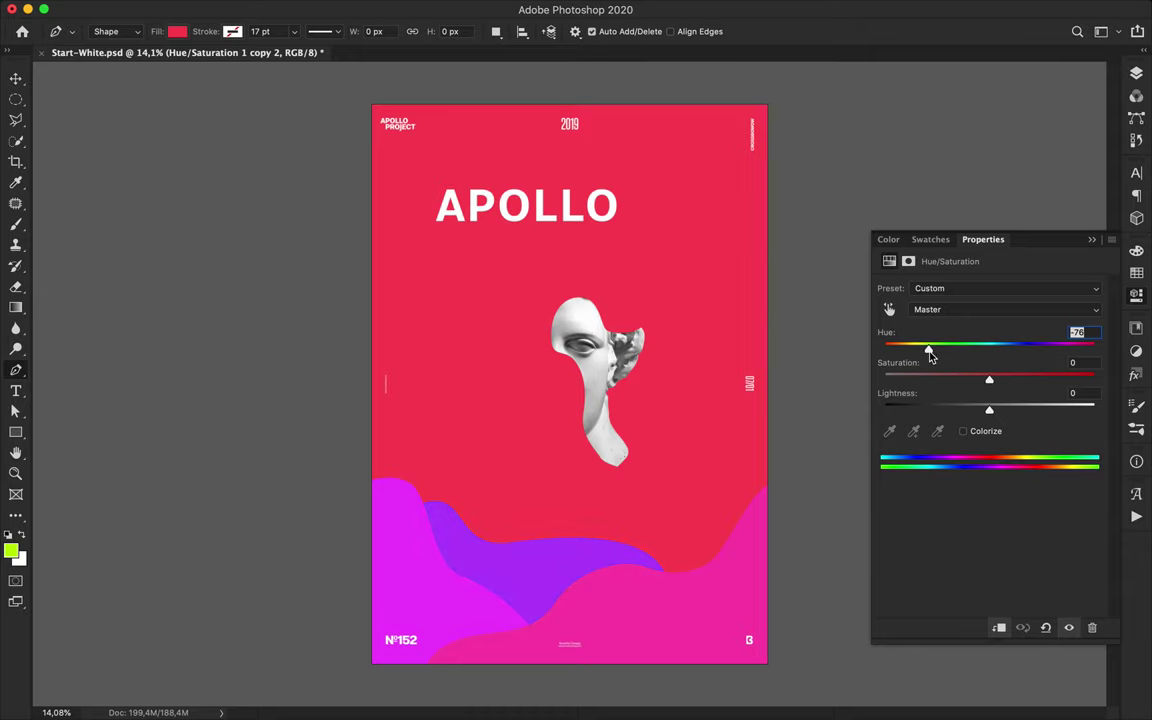
- Move the eye fragment down onto the waves and place its layer between Shape 2 and Shape 3
key("v")
left_click_drag(590, 370, 598, 485)
left_click(1136, 73)
left_click_drag(1059, 211, 1059, 378)
- Make the full statue layer, Levels 1, visible again
left_click(970, 212)
left_click(913, 212)
key("p")
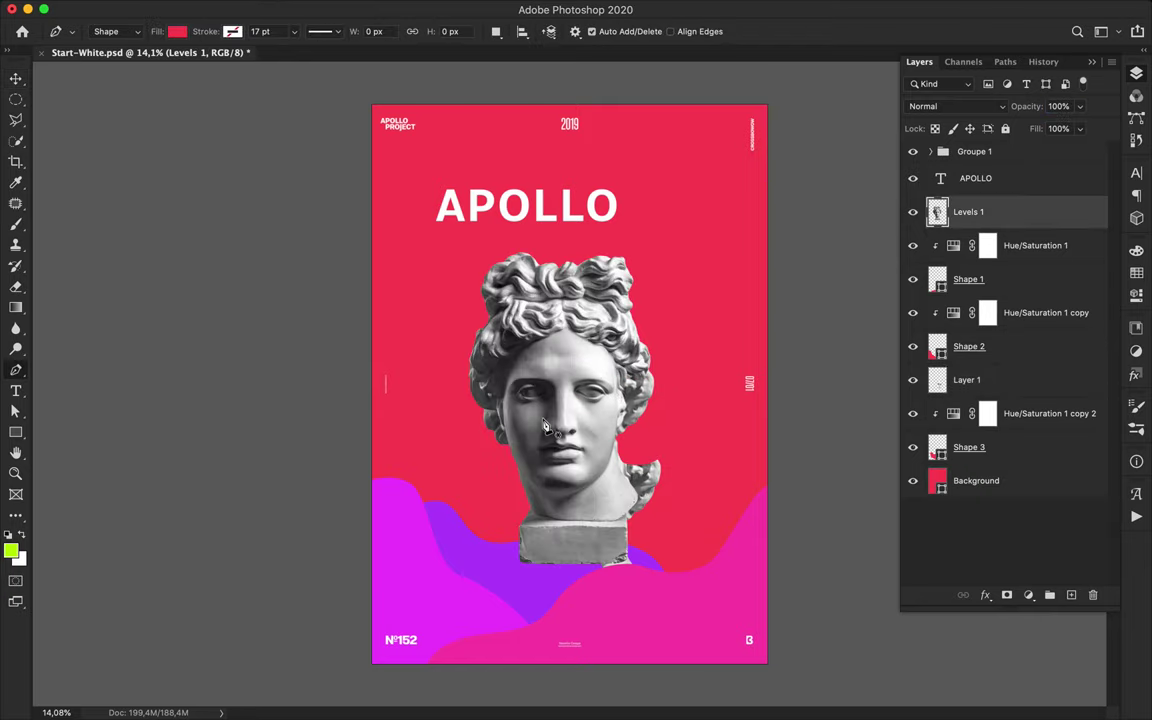
left_click(525, 434)
left_click_drag(528, 460, 539, 469)
left_click(556, 485)
key("super+z")
key("super+z")
key("super+z")
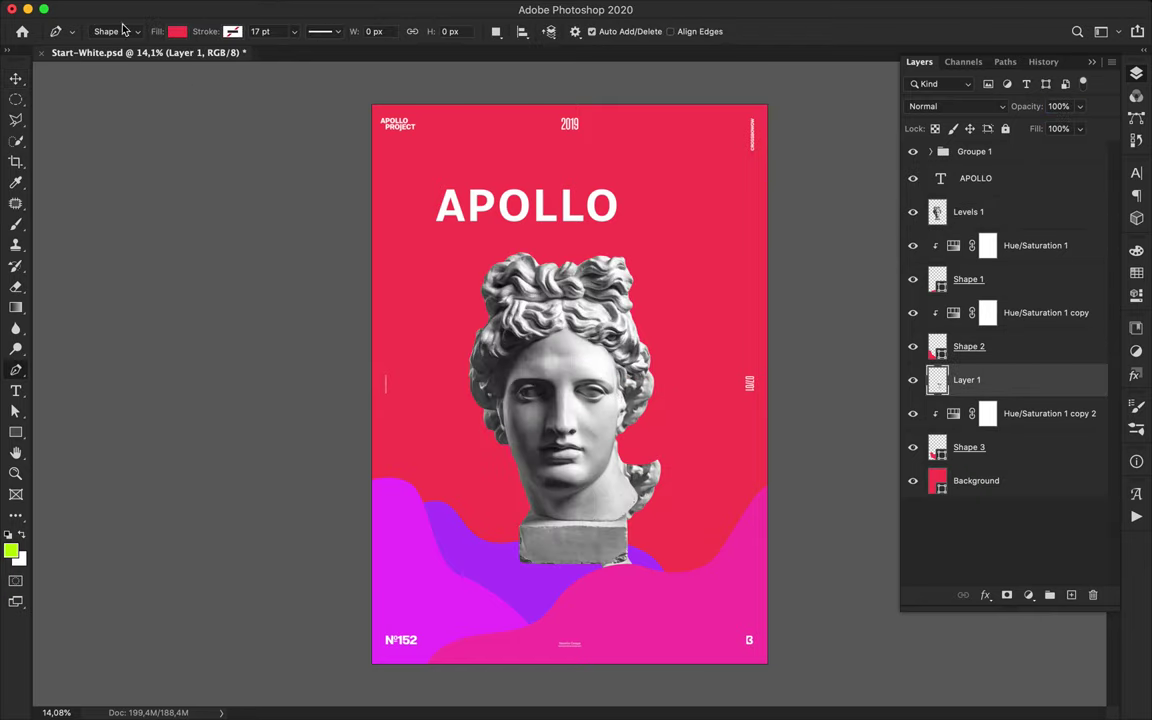
- Trace a closed Pen path around the statue's nose, mouth and chin in Path mode and refine its anchor points
left_click(122, 31)
left_click(116, 47)
left_click(532, 450)
left_click(546, 471)
left_click_drag(546, 471, 563, 472)
left_click_drag(598, 473, 606, 481)
left_click_drag(603, 433, 563, 390)
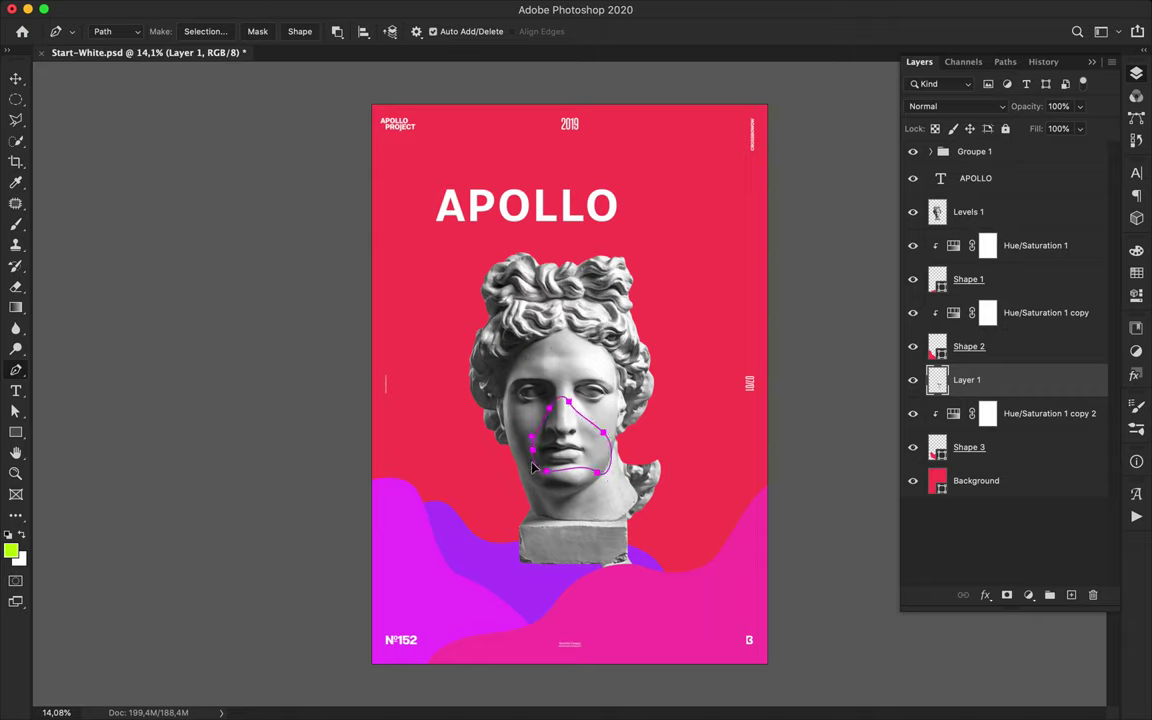
right_click(16, 379)
left_click(80, 393)
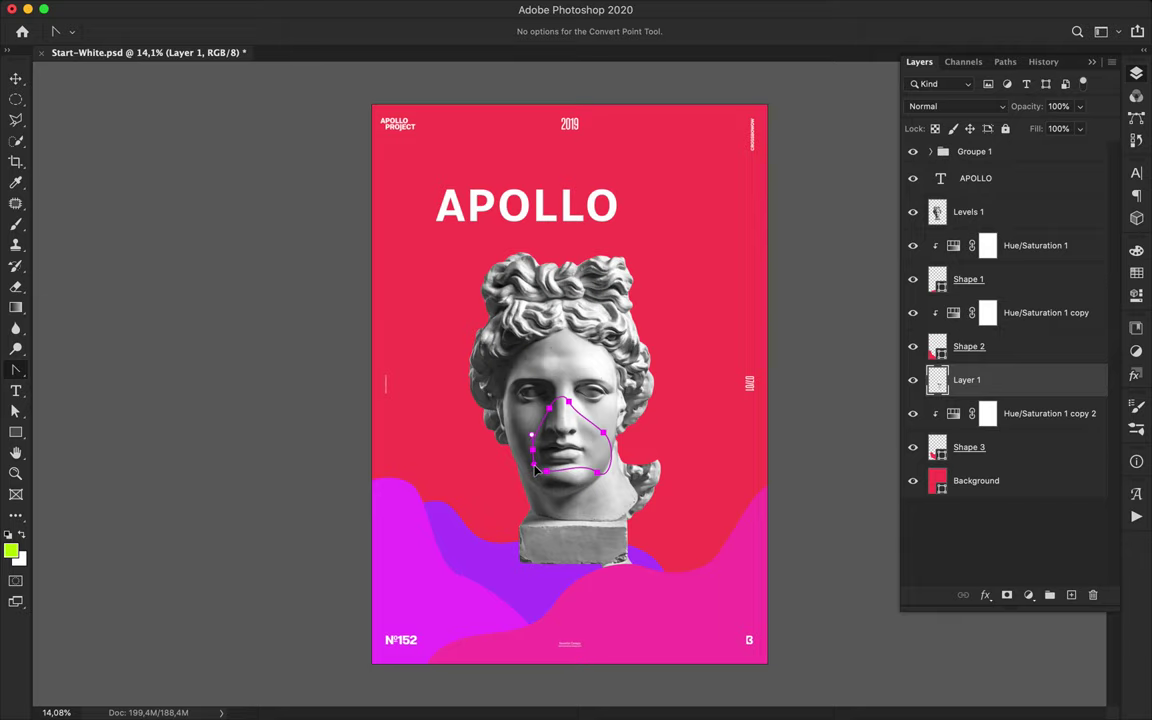
key("a")
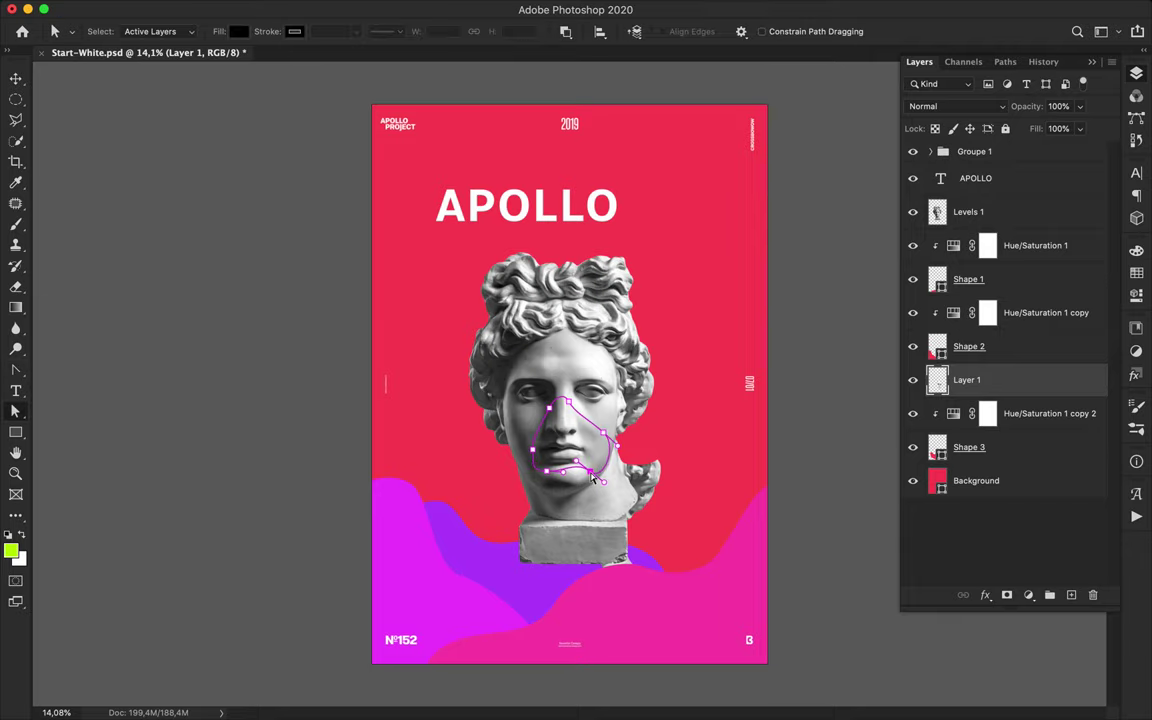
- Convert the nose-and-mouth path to a selection and copy that area of Levels 1 onto a new layer
left_click(966, 217)
key("p")
left_click(197, 33)
key("Return")
key("super+j")
- Move the nose-and-mouth fragment onto the lower-left waves and hide the full statue layer
key("v")
left_click_drag(576, 451, 484, 597)
left_click(913, 246)
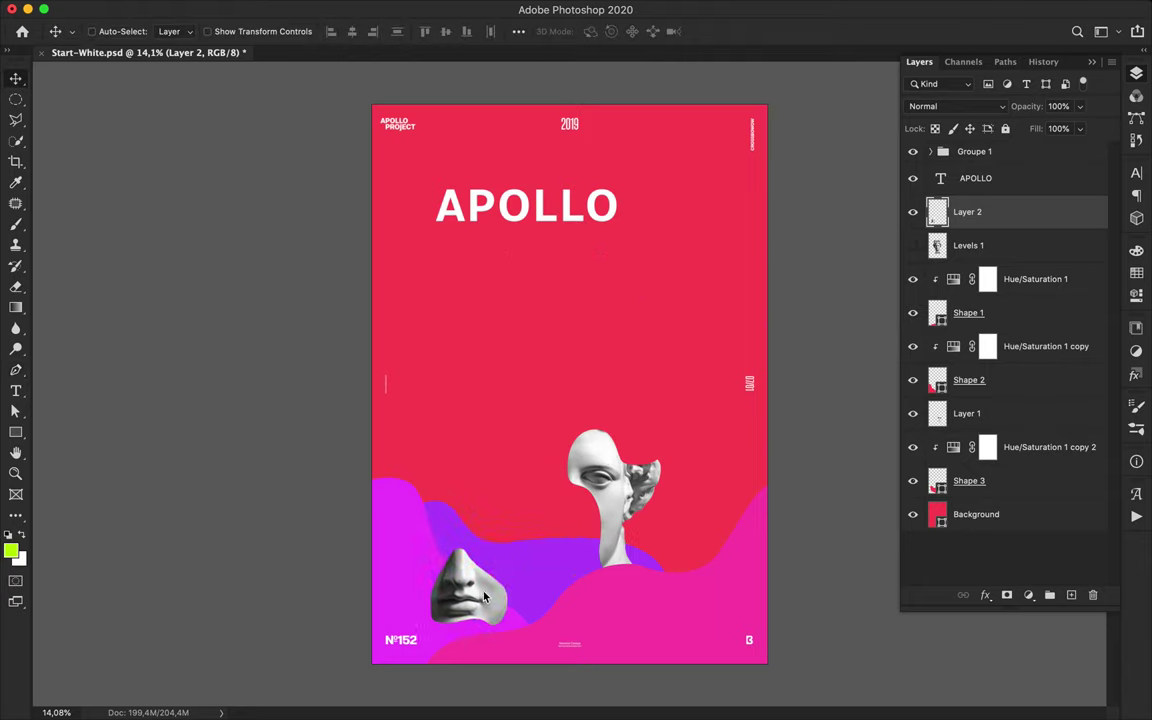
left_click(548, 222, "super")
key("Return")
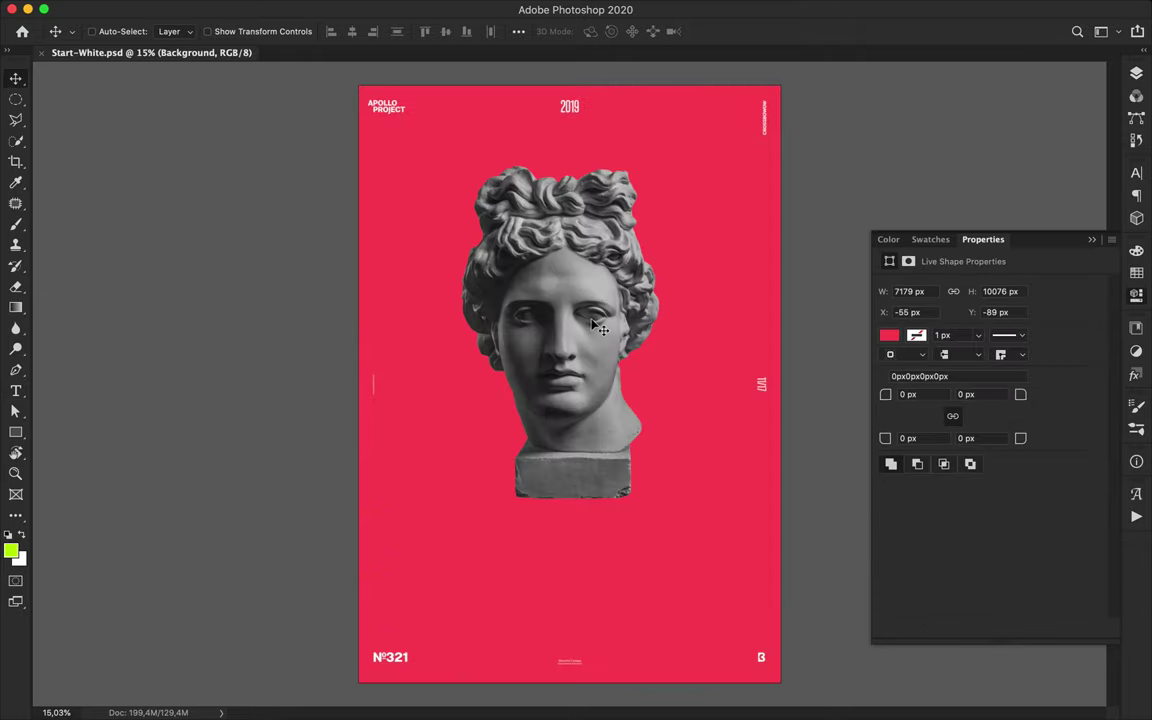
- Move the statue down slightly and trace a Pen path from its neck around the eye and out past the hair
left_click(593, 305, "super")
left_click_drag(588, 301, 588, 331)
key("p")
left_click(115, 32)
left_click(112, 43)
left_click(647, 475)
left_click(601, 435)
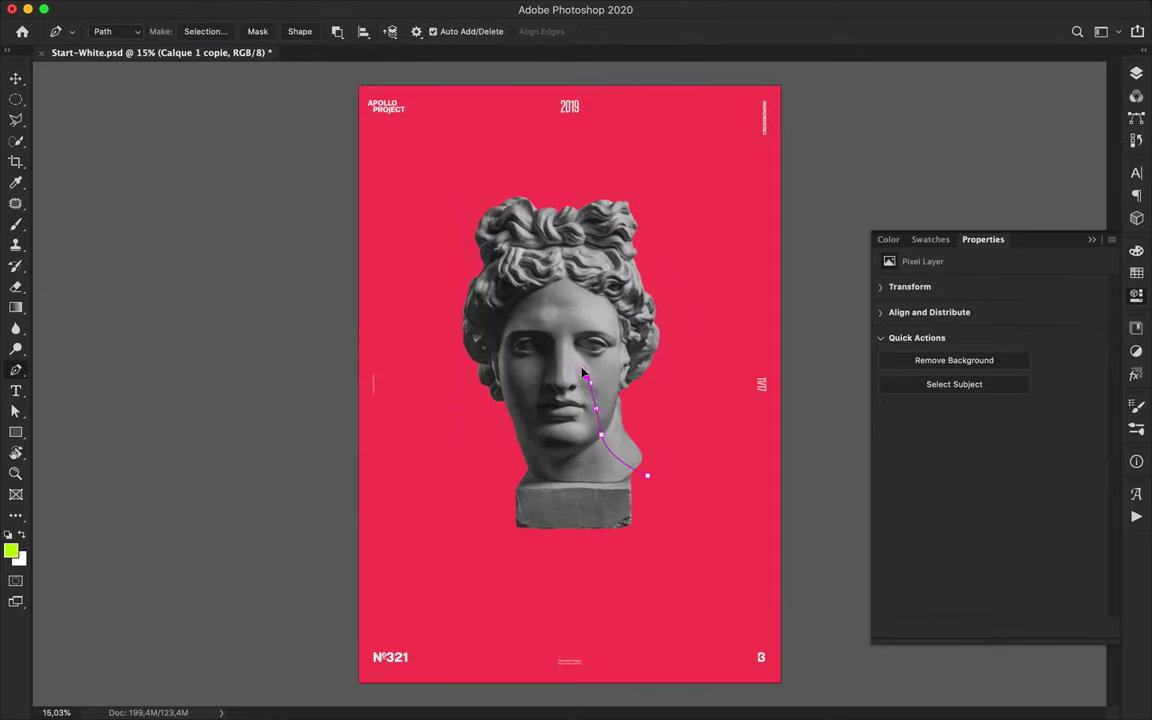
left_click_drag(600, 307, 648, 347)
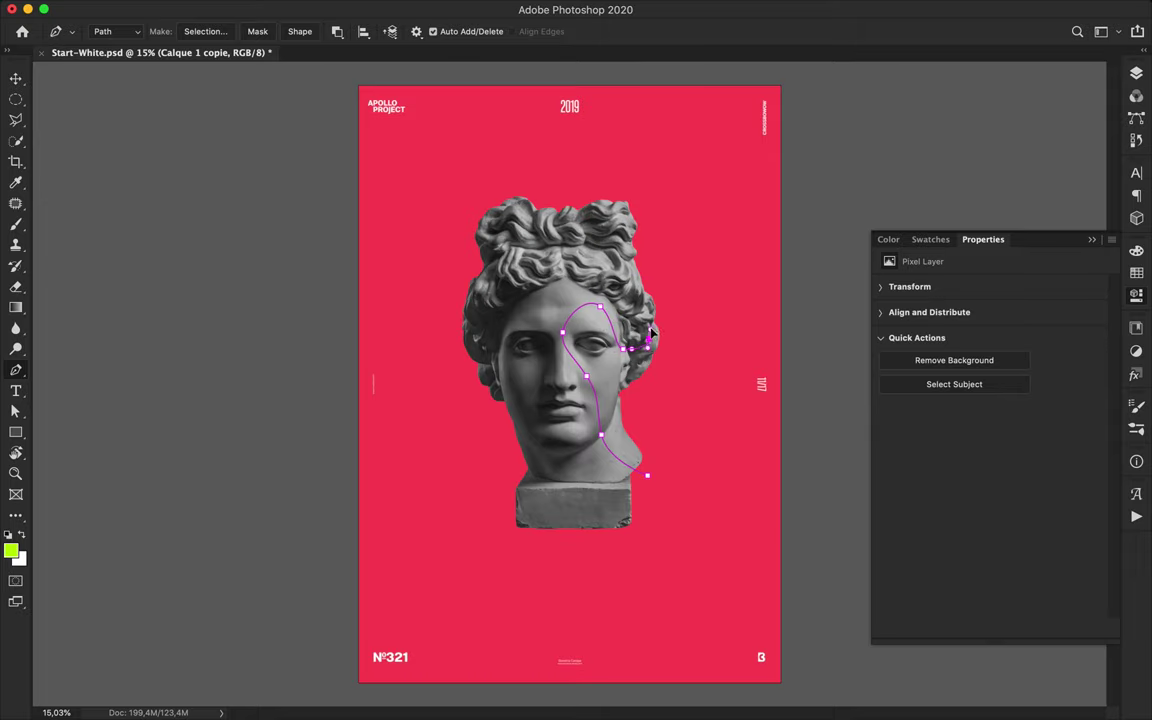
left_click(649, 477)
- Convert the eye-and-neck path to an inverted selection and copy that part of the statue onto a new layer
left_click(222, 33)
key("Return")
key("super+shift+i")
key("super+j")
- Shift the copied eye fragment slightly right of the statue and bring its layer into view in the layer list
key("v")
left_click_drag(601, 354, 618, 358)
left_click(1137, 74)
scroll(1010, 400, "down", 1)
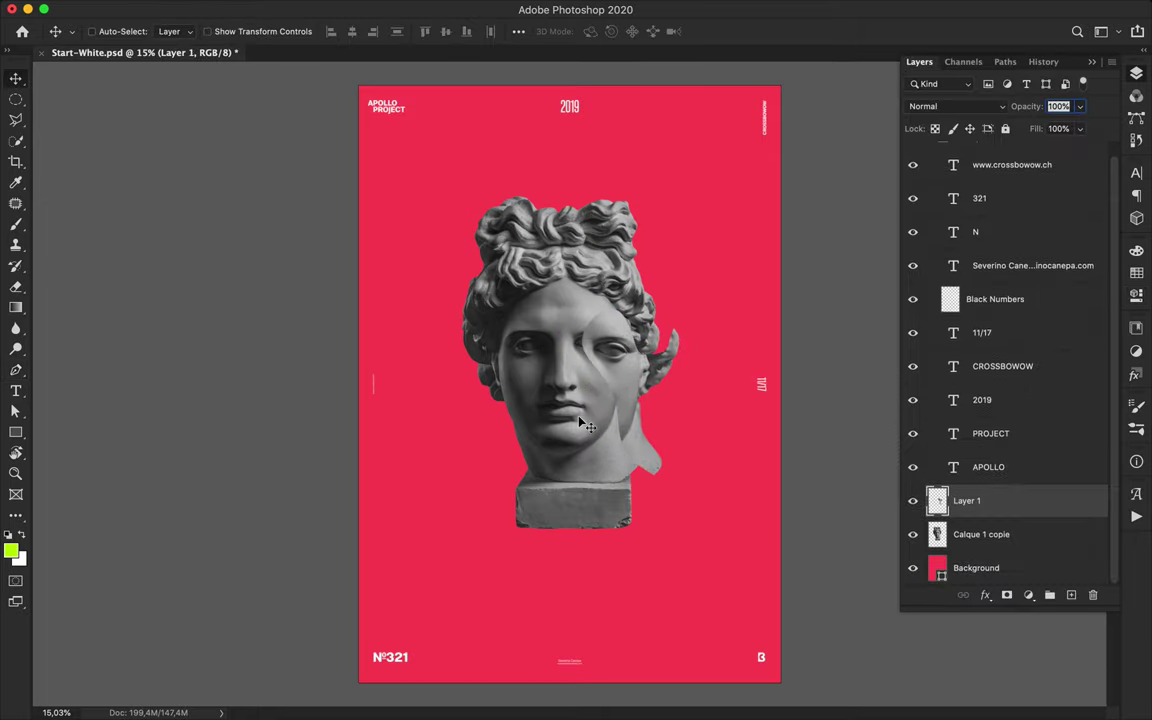
- Trace a closed Pen path around the nose, mouth and chin on Calque 1 copie and convert it to a selection
left_click(593, 405, "super")
key("p")
left_click(609, 418)
left_click_drag(561, 446, 541, 446)
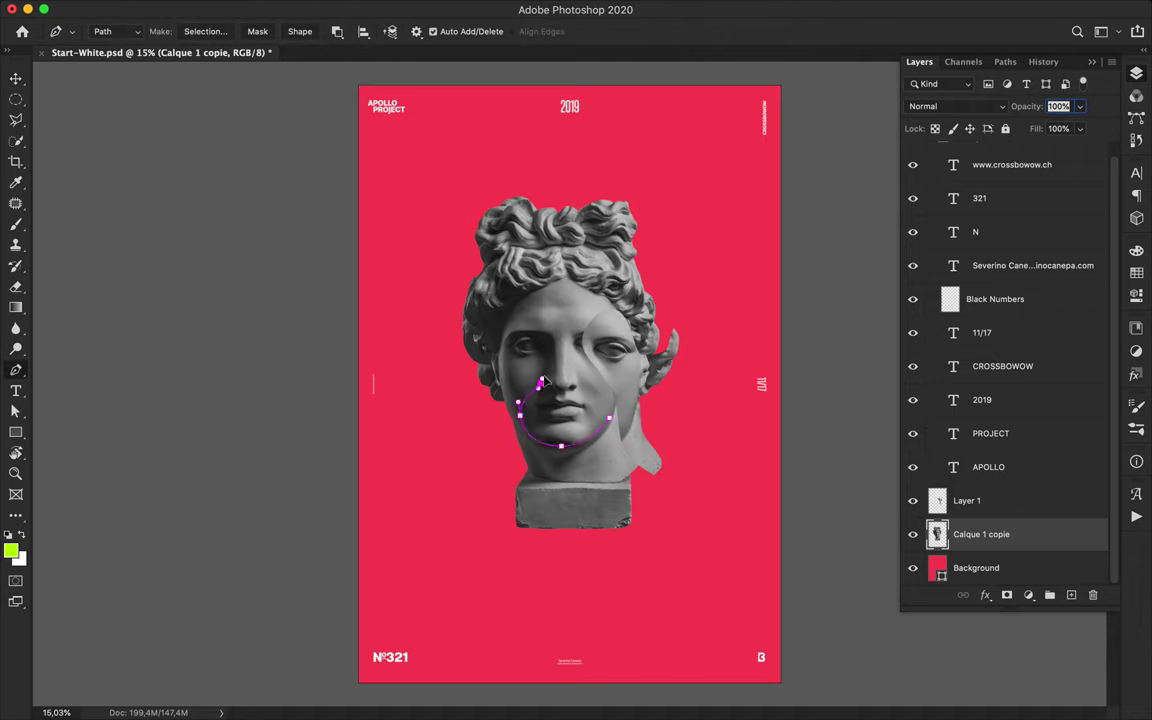
left_click_drag(596, 392, 598, 401)
left_click(609, 418)
left_click(205, 31)
key("Return")
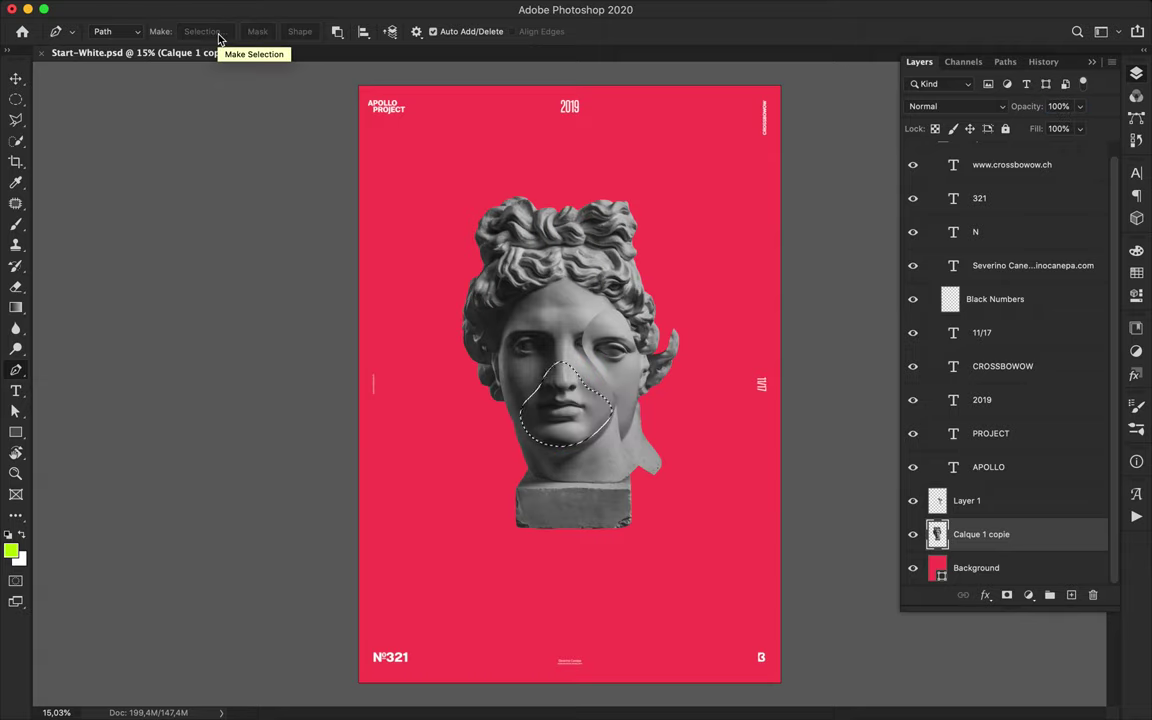
- Copy the selected nose, mouth and chin onto a new layer and move that fragment down to the left
key("ctrl+j")
key("v")
left_click_drag(589, 368, 514, 528)
- Move the eye-and-neck fragment lower on the poster and hide the Calque 1 copie statue layer
left_click_drag(635, 373, 659, 466)
left_click(972, 568)
left_click(915, 568)
- Draw a closed wavy Pen shape above Background, rising from the poster's bottom edge to a crest near its right edge
scroll(980, 569, "down", 3)
left_click(1000, 569)
key("p")
left_click(112, 32)
left_click(111, 18)
left_click(433, 688)
left_click_drag(502, 620, 557, 618)
left_click(695, 567)
left_click(823, 695)
- Add a Hue/Saturation adjustment above Shape 1, shift its hue to magenta and clip it to that shape
scroll(1007, 506, "down", 1)
left_click(1028, 595)
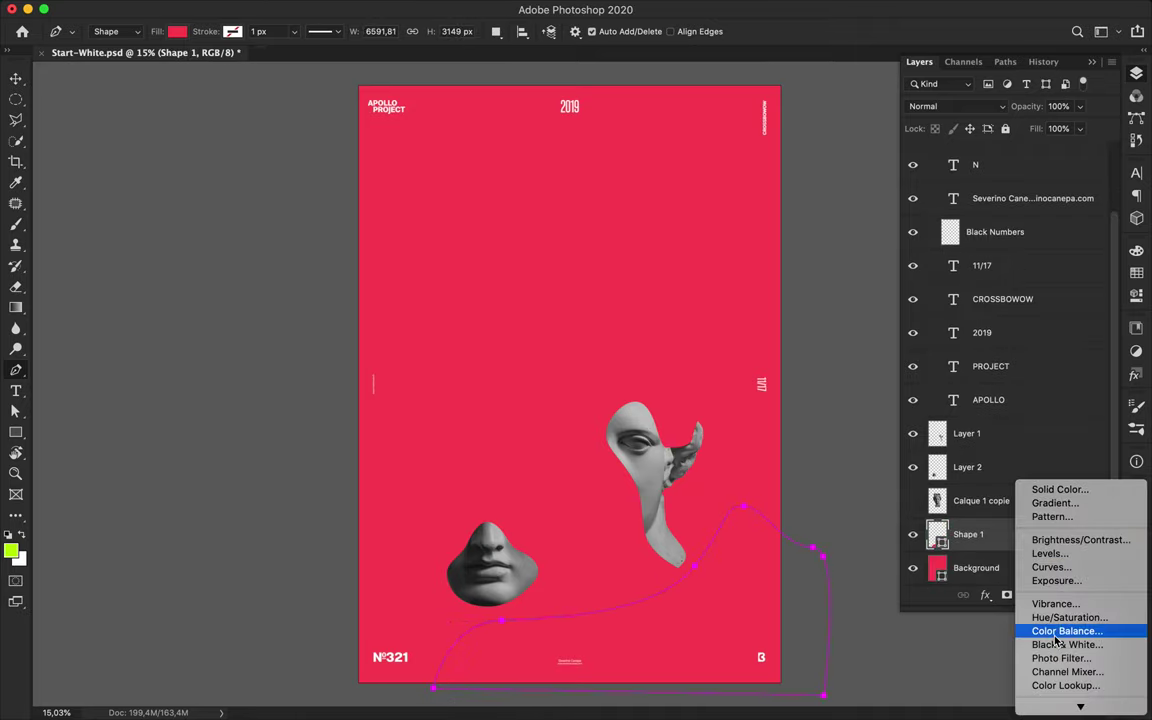
left_click(1069, 617)
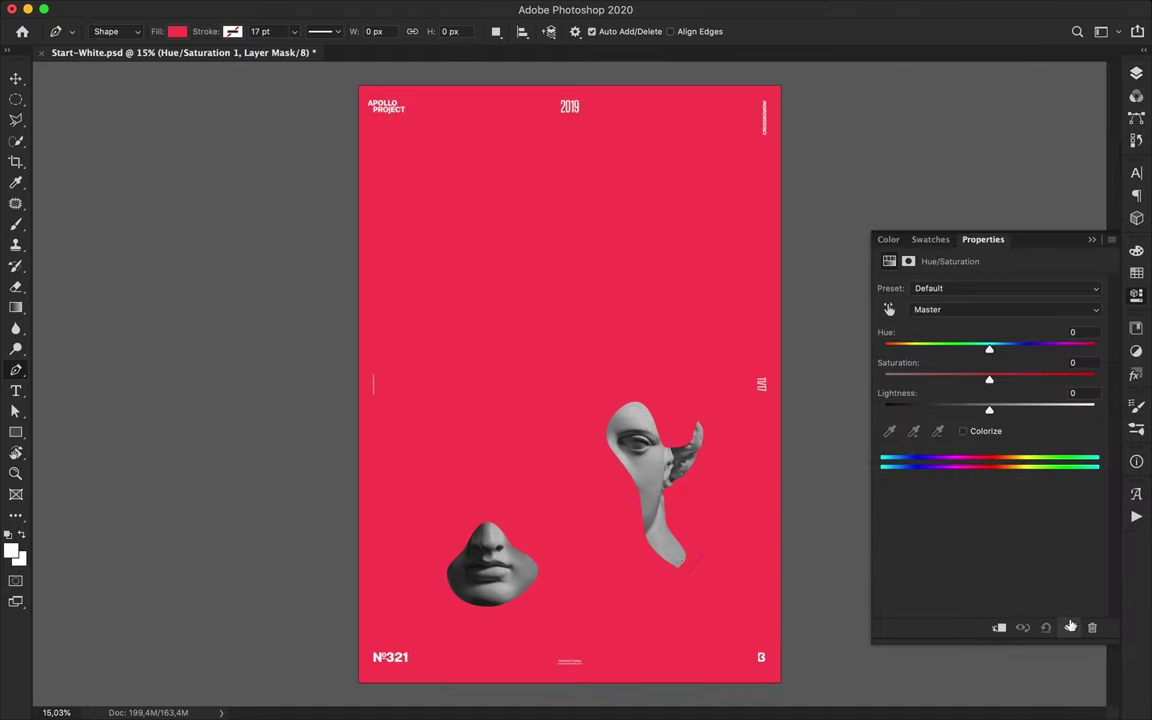
left_click_drag(996, 352, 937, 351)
left_click(979, 517, "alt")
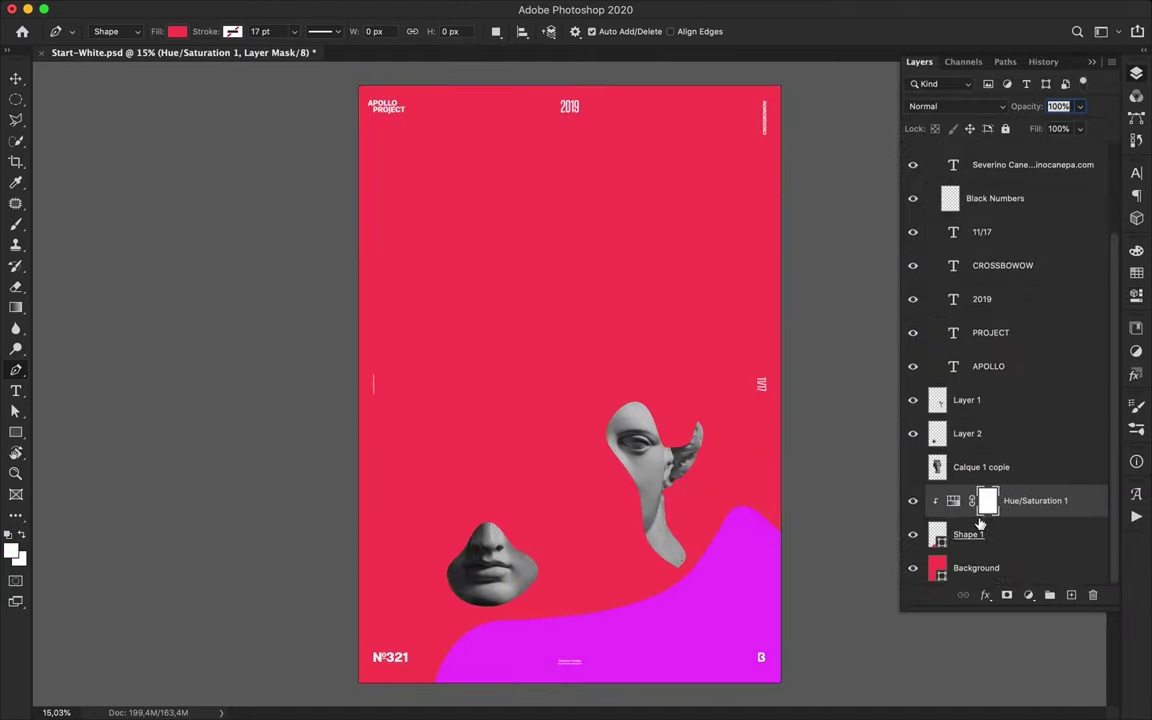
left_click(1018, 540, "shift")
left_click_drag(1030, 538, 1017, 483)
key("super+z")
- Draw a second closed wavy shape above Background, descending from the poster's left edge and running behind the magenta wave
left_click(1001, 574)
left_click(343, 476)
left_click_drag(397, 511, 411, 547)
left_click_drag(520, 588, 560, 586)
left_click_drag(699, 615, 723, 643)
left_click(697, 691)
left_click(326, 692)
left_click(343, 476)
- Add a Hue/Saturation adjustment clipped to Shape 2 and shift its hue to about -72 for a violet colour
left_click(1037, 595)
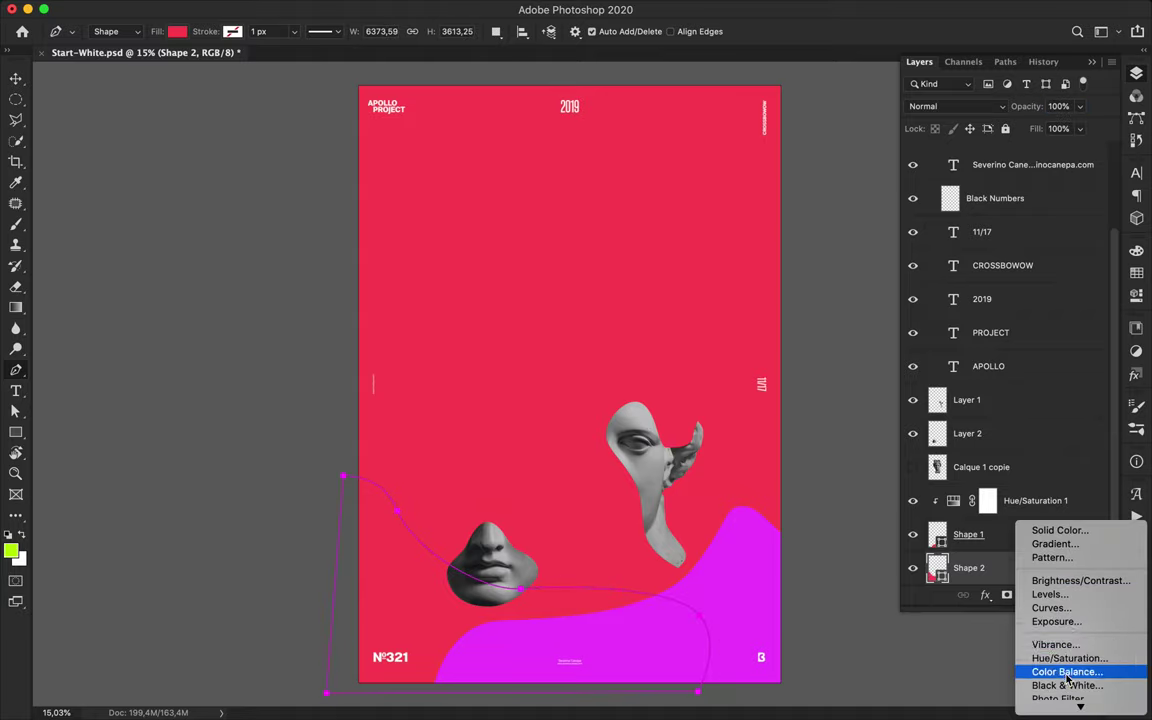
left_click(1036, 656)
left_click_drag(989, 345, 935, 355)
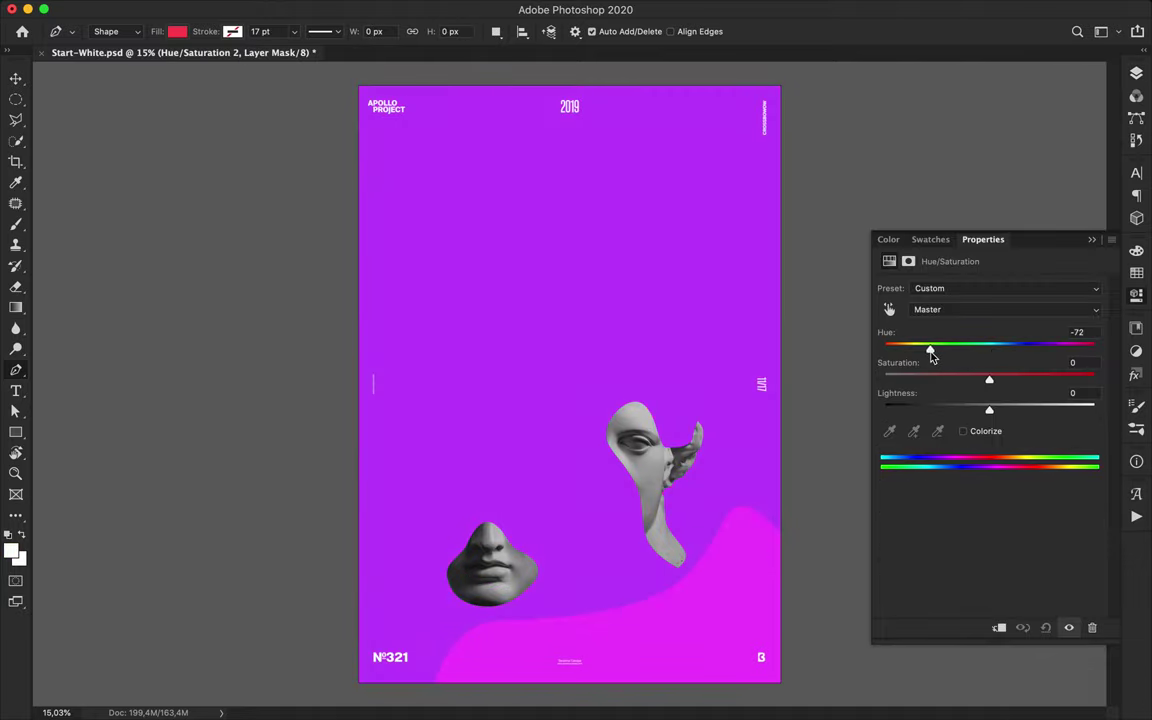
left_click(1136, 74)
scroll(1038, 530, "down", 3)
left_click(993, 516, "alt")
- Move the mouth fragment down onto the violet wave and bring the eye fragment down to the left
key("v")
left_click_drag(450, 535, 433, 573)
left_click(660, 470)
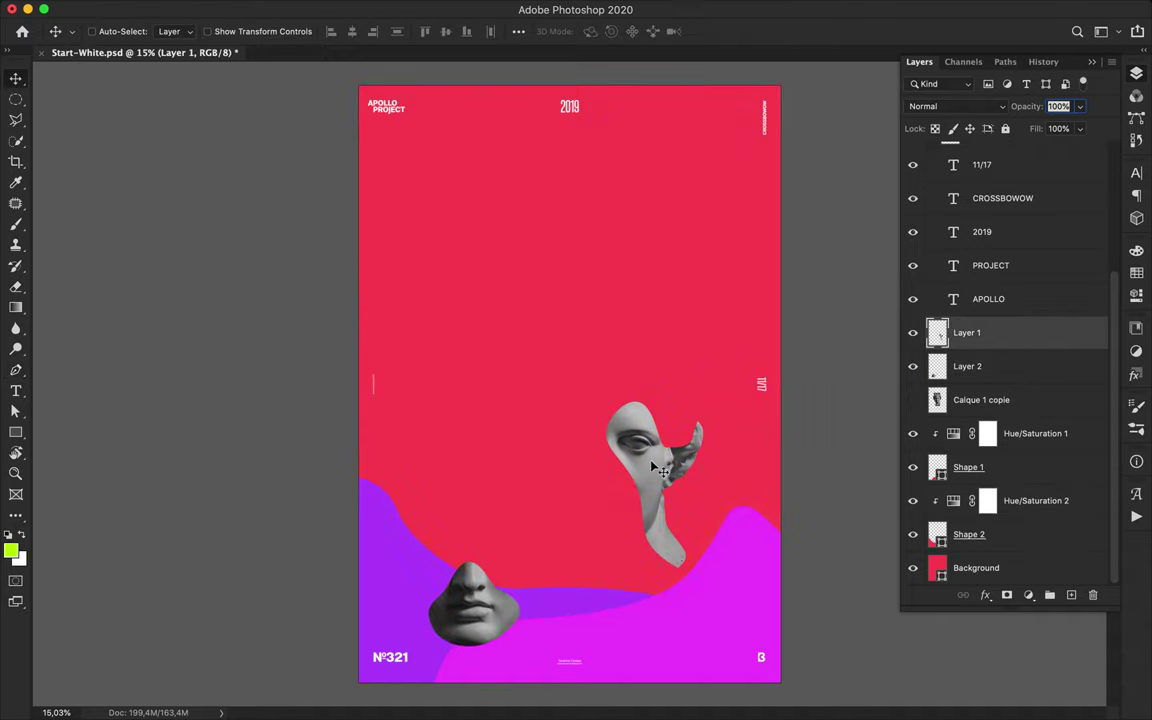
left_click_drag(652, 467, 628, 523)
- Place the eye fragment's layer beneath Shape 1 and fine-tune the positions of both face fragments
left_click_drag(1083, 344, 1046, 457)
mouse_move(630, 465)
left_mouse_down()
mouse_move(625, 424)
mouse_move(625, 457)
left_mouse_up()
left_click_drag(470, 590, 504, 635)
- Reshape the magenta Shape 1 with a lower, rounder crest and a gentler descent to the poster's right edge
left_click(590, 636)
key("a")
left_click_drag(700, 568, 792, 555)
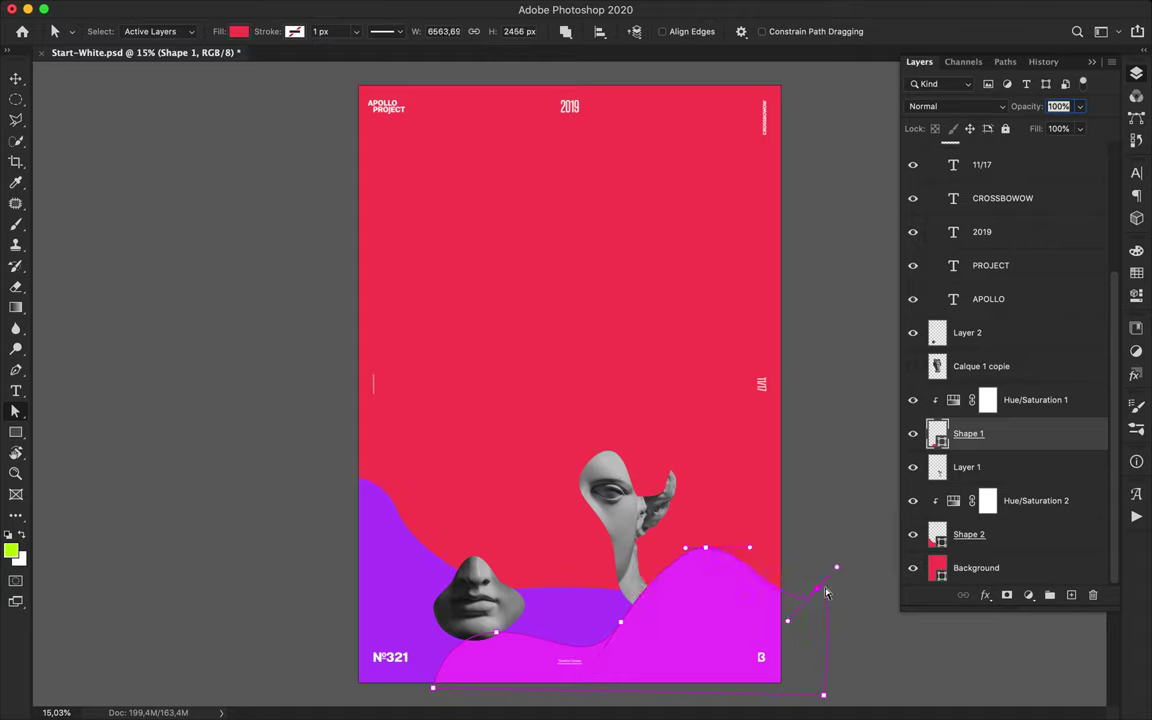
- Reshape the violet Shape 2 by raising its left crest and adjusting the curve behind the mouth fragment
key("v")
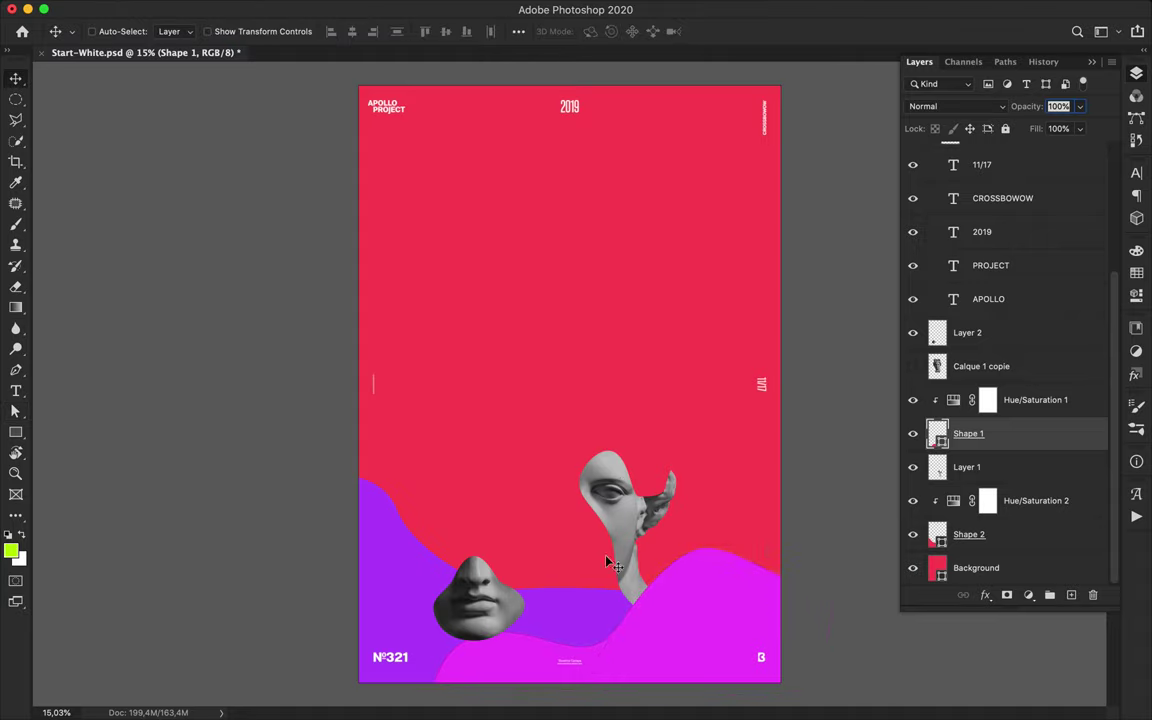
left_click(571, 612)
key("a")
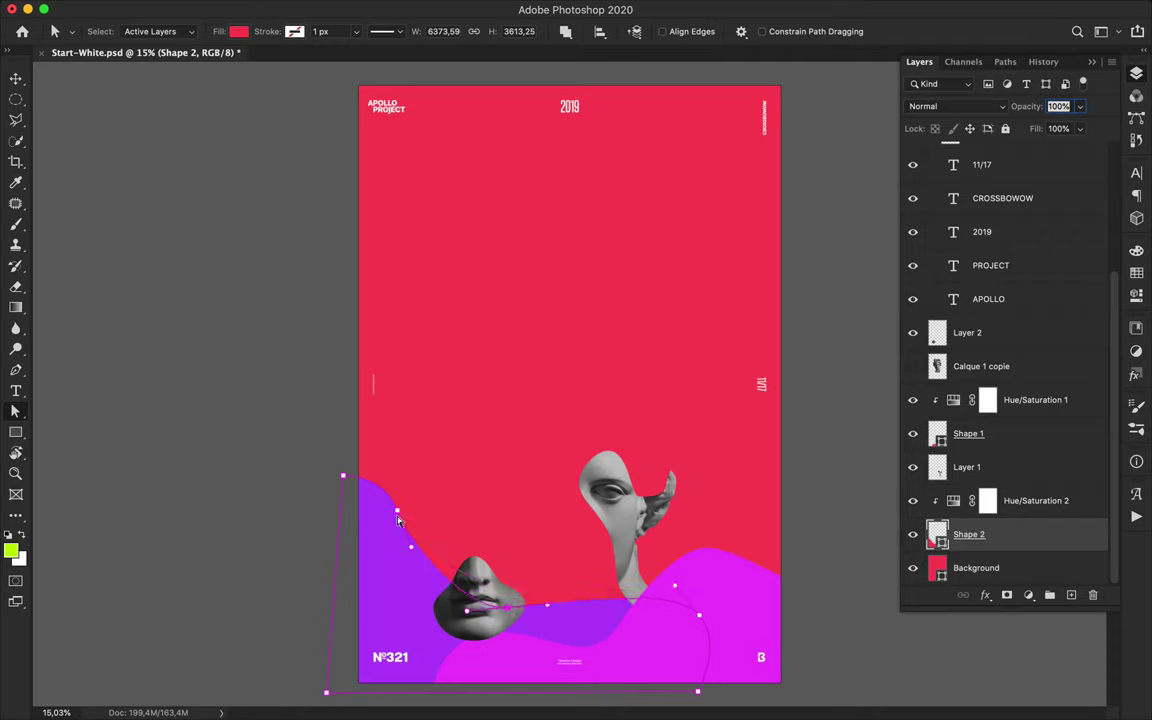
left_click_drag(385, 485, 400, 519)
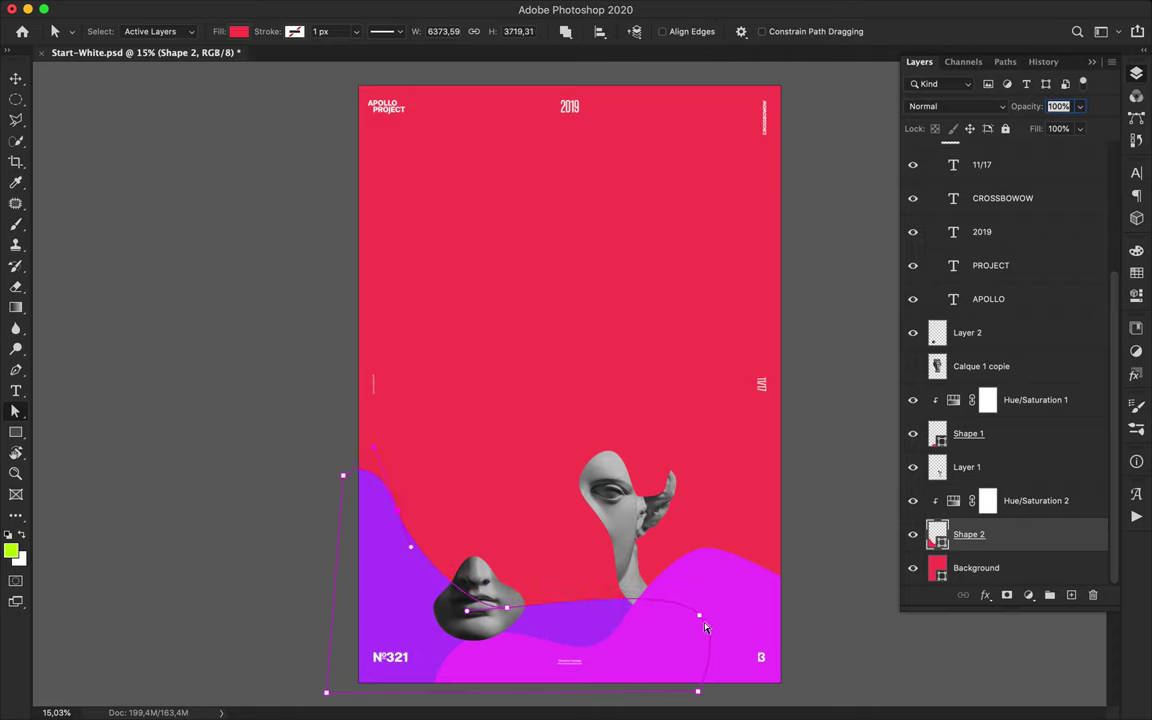
left_click_drag(550, 608, 570, 601)
left_click_drag(467, 611, 469, 620)
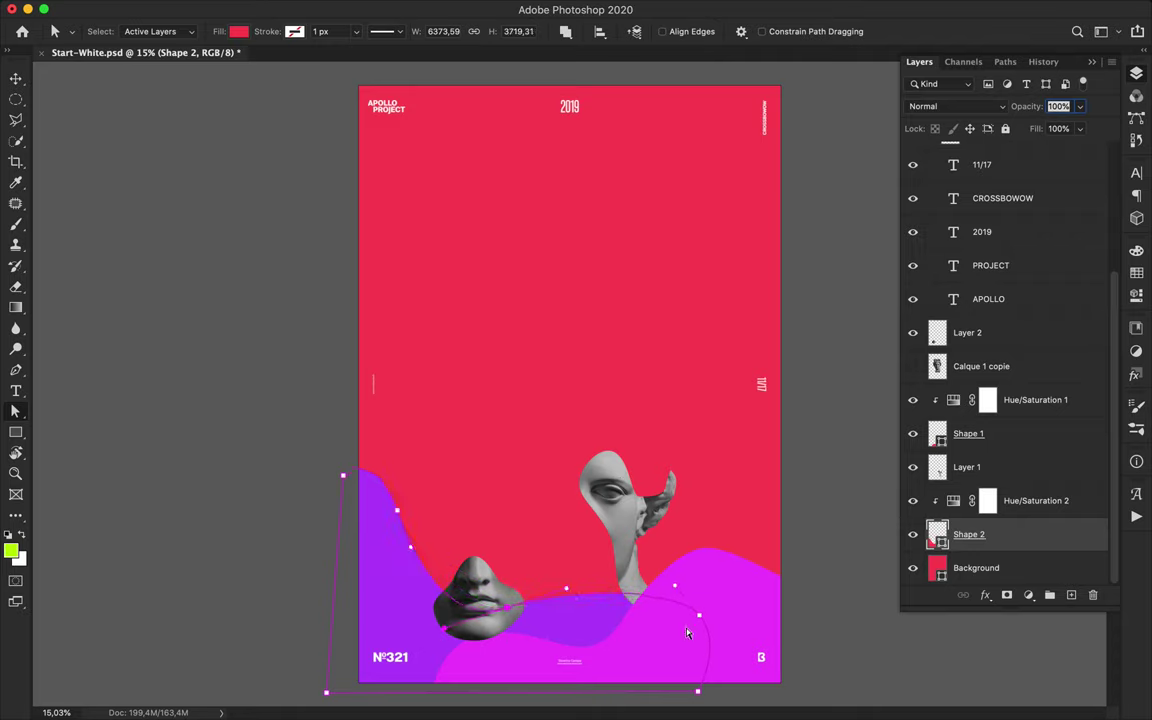
- Draw a third wavy Pen shape rising from the mouth fragment past the eye and neck to the poster's right edge
key("p")
left_click(481, 597)
left_click(550, 592)
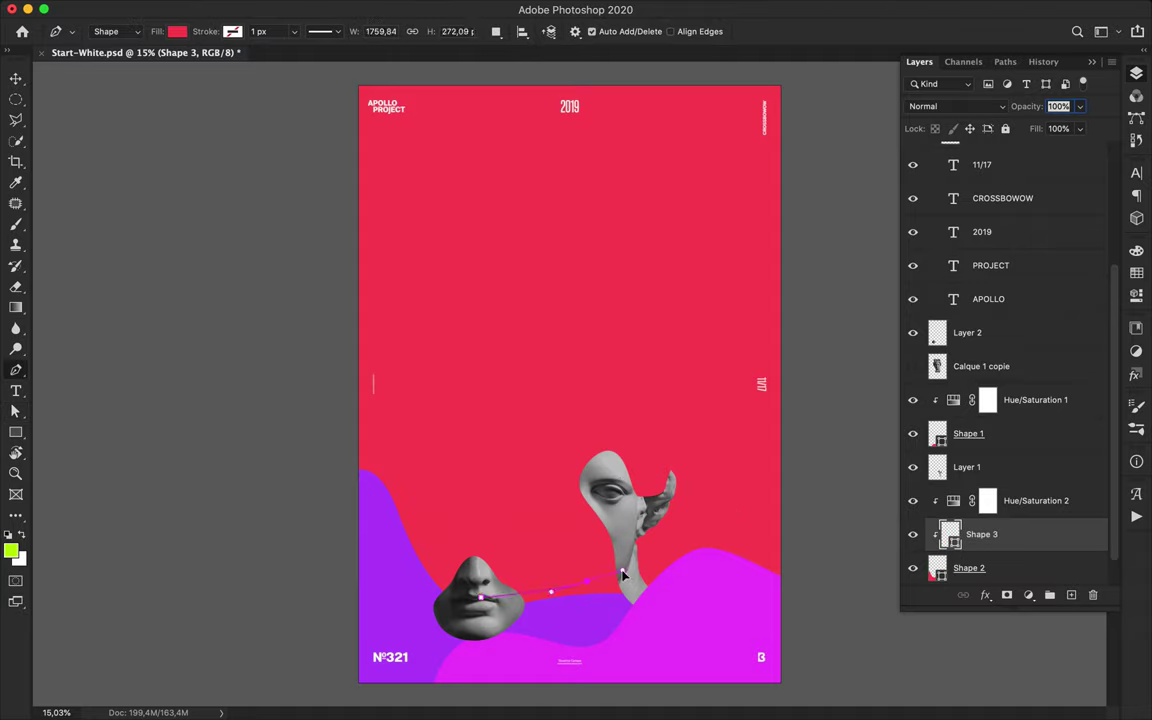
left_click_drag(687, 506, 747, 506)
left_click_drag(786, 461, 797, 411)
left_click(797, 689)
- Refine the curve points of Shape 3 and move its layer below Shape 2
key("a")
key("super+z")
left_click_drag(687, 506, 682, 497)
left_click_drag(586, 581, 561, 582)
left_click(850, 472)
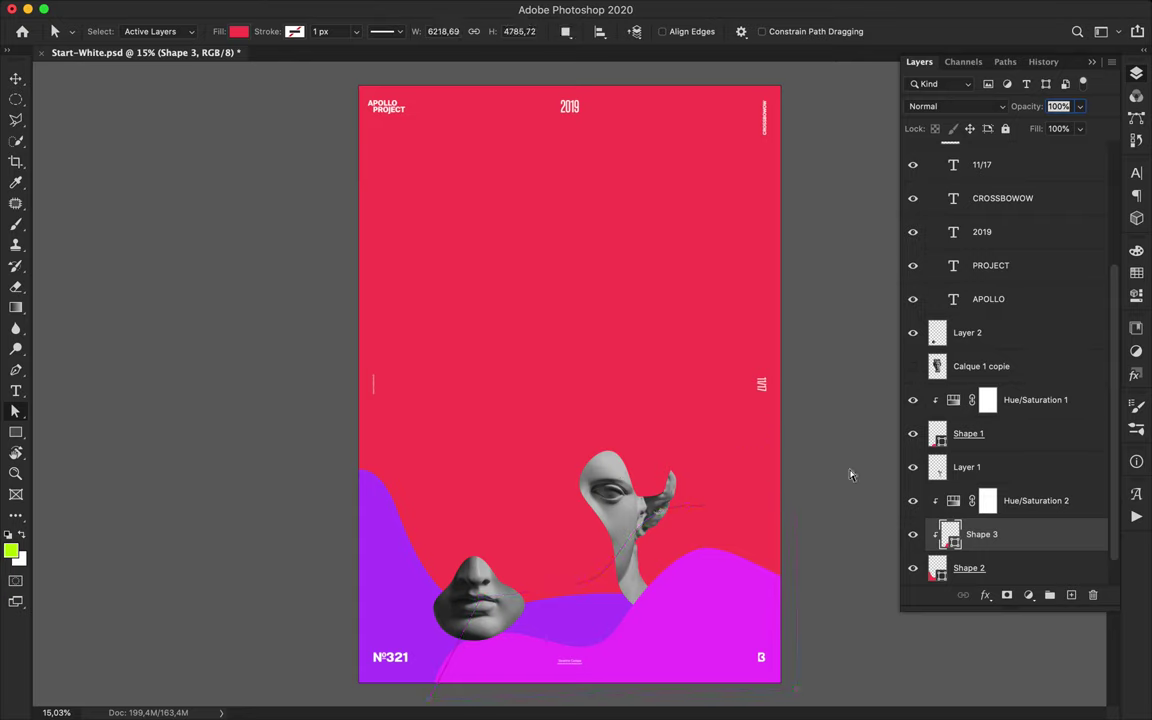
left_click_drag(1042, 548, 1018, 606)
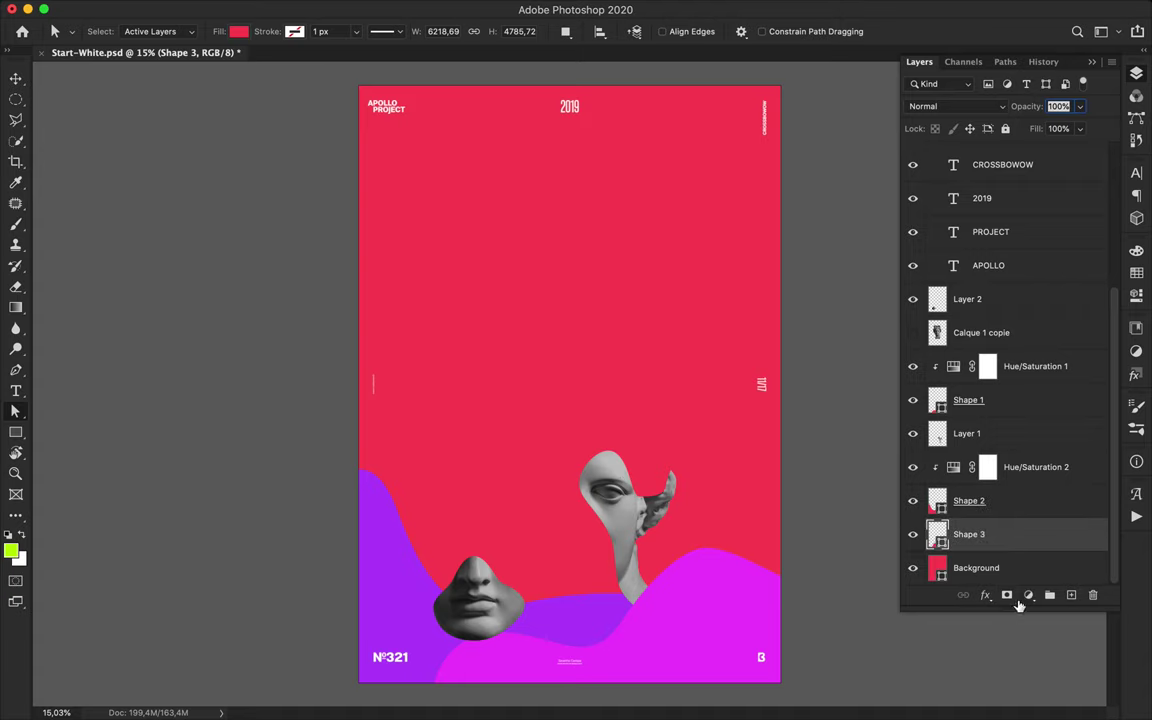
left_click(1027, 597)
left_click(1048, 662)
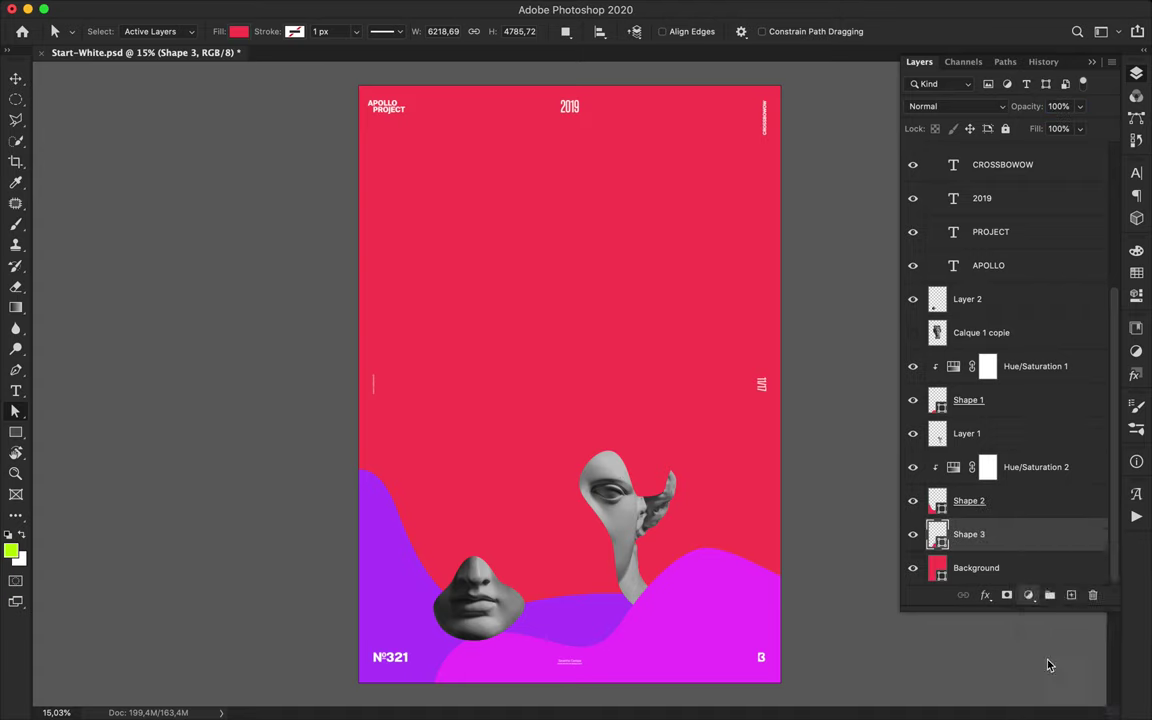
left_click(1137, 82)
key("super+z")
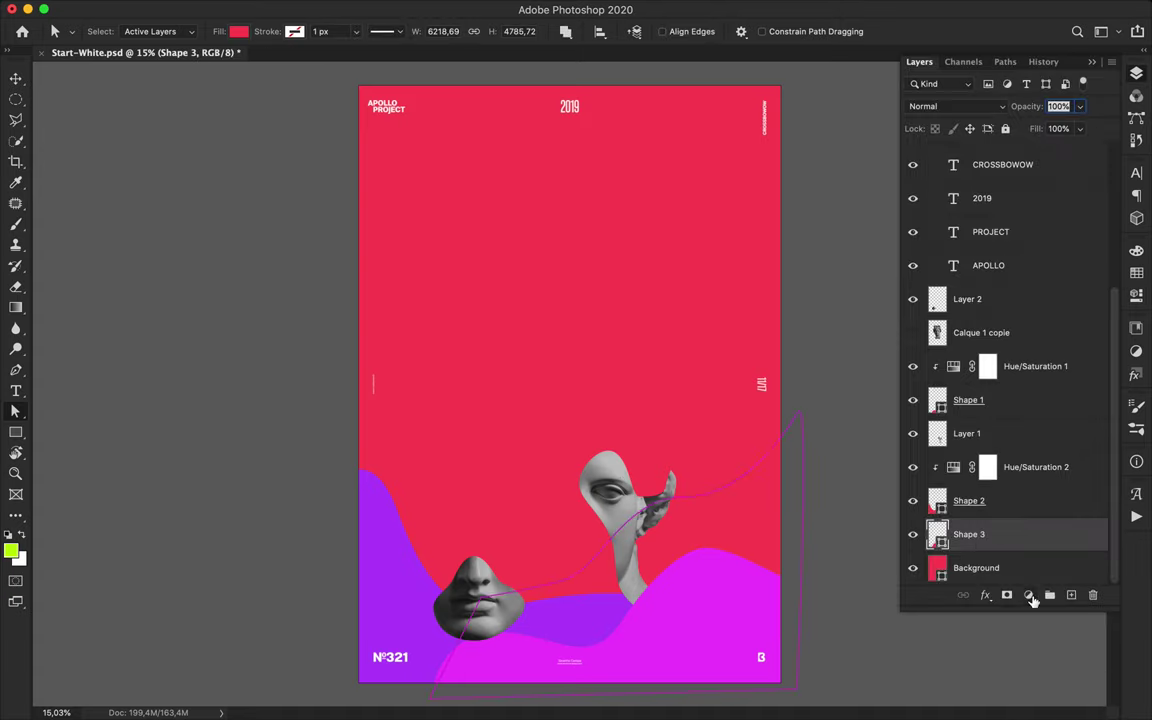
- Add a Hue/Saturation adjustment above Shape 3, shift its hue to blue and clip it to that shape
left_click(1028, 596)
left_click(1062, 668)
left_click_drag(989, 348, 917, 350)
left_click(1135, 76)
left_click(970, 519, "alt")
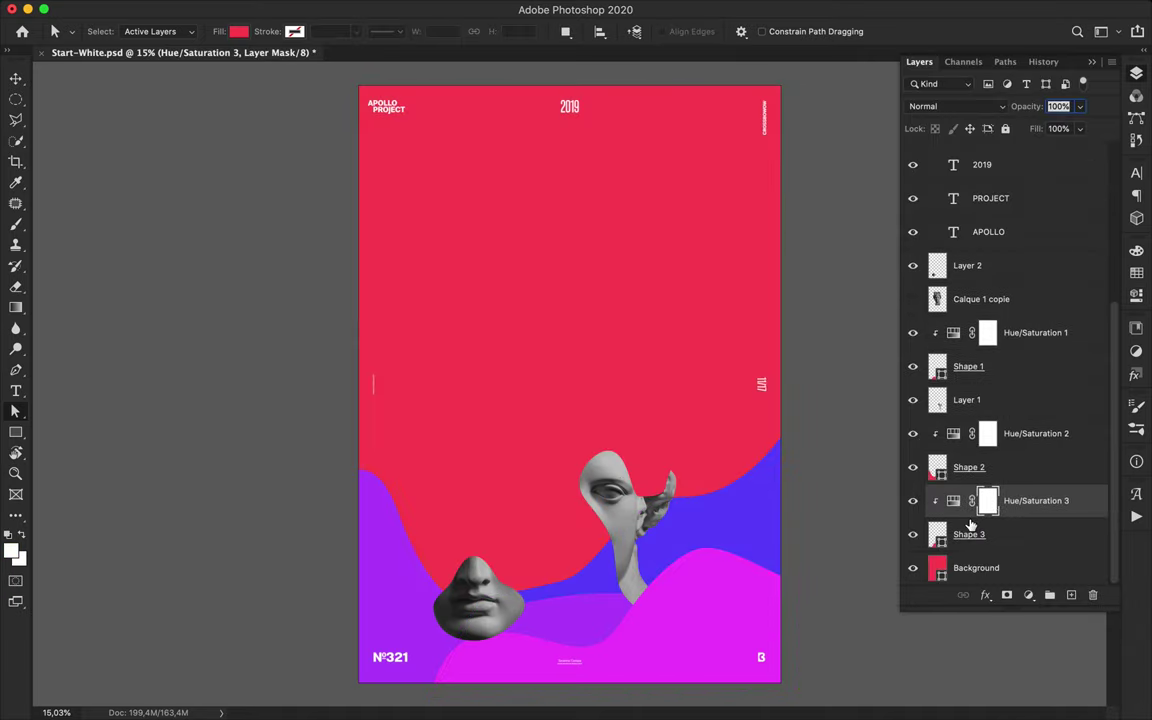
- Add the text APOLLO above Layer 2 on the upper red area and enlarge it to about 168 pt
key("v")
left_click(1020, 263)
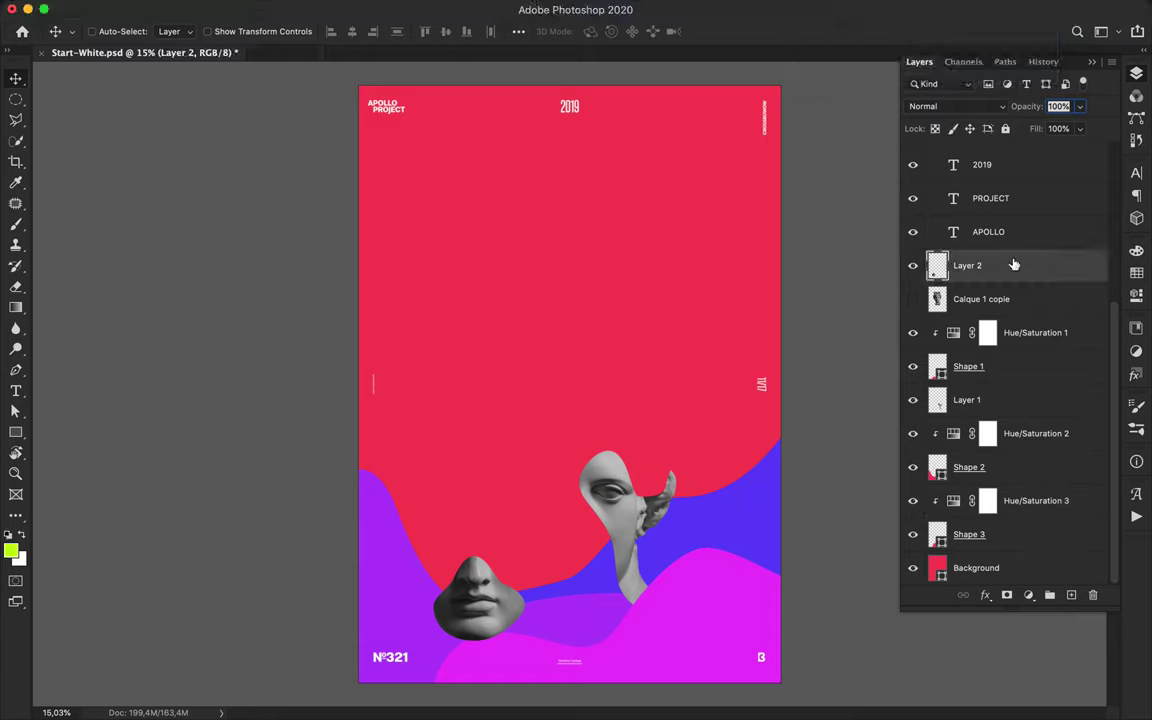
key("t")
left_click(454, 218)
type("APOLLO")
key("ctrl+Return")
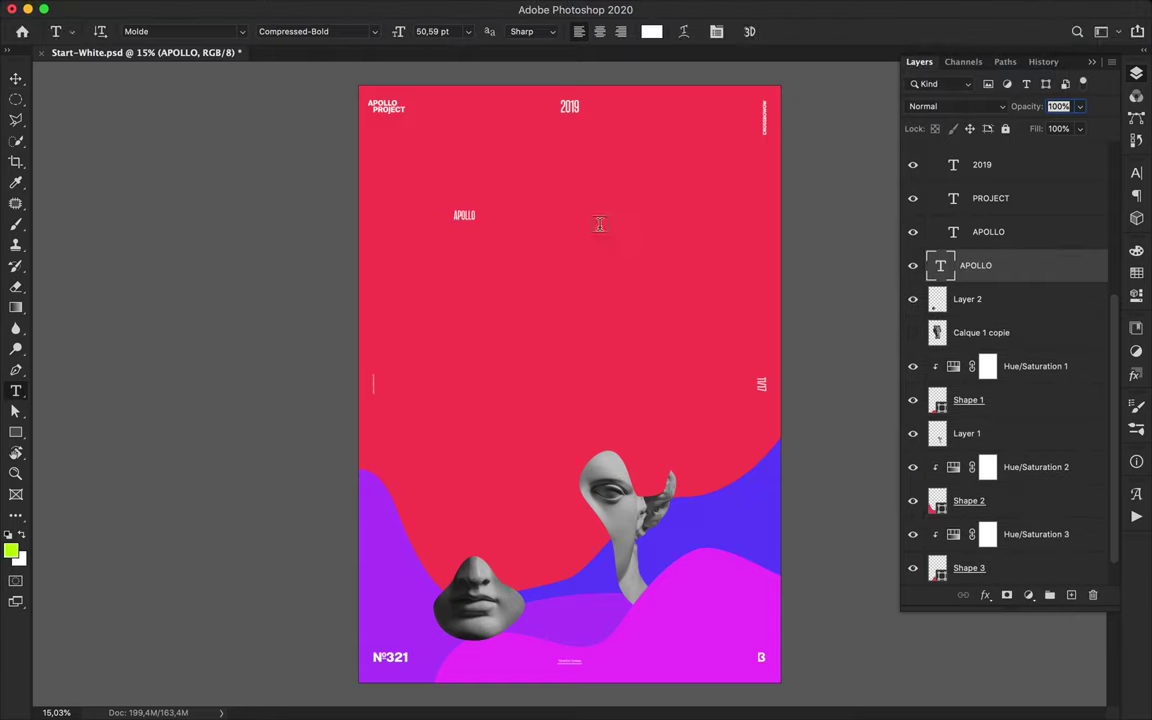
key("ctrl+t")
left_click_drag(476, 222, 509, 234)
key("Return")
- Change the APOLLO title's Molde font style to Medium
left_click(1136, 173)
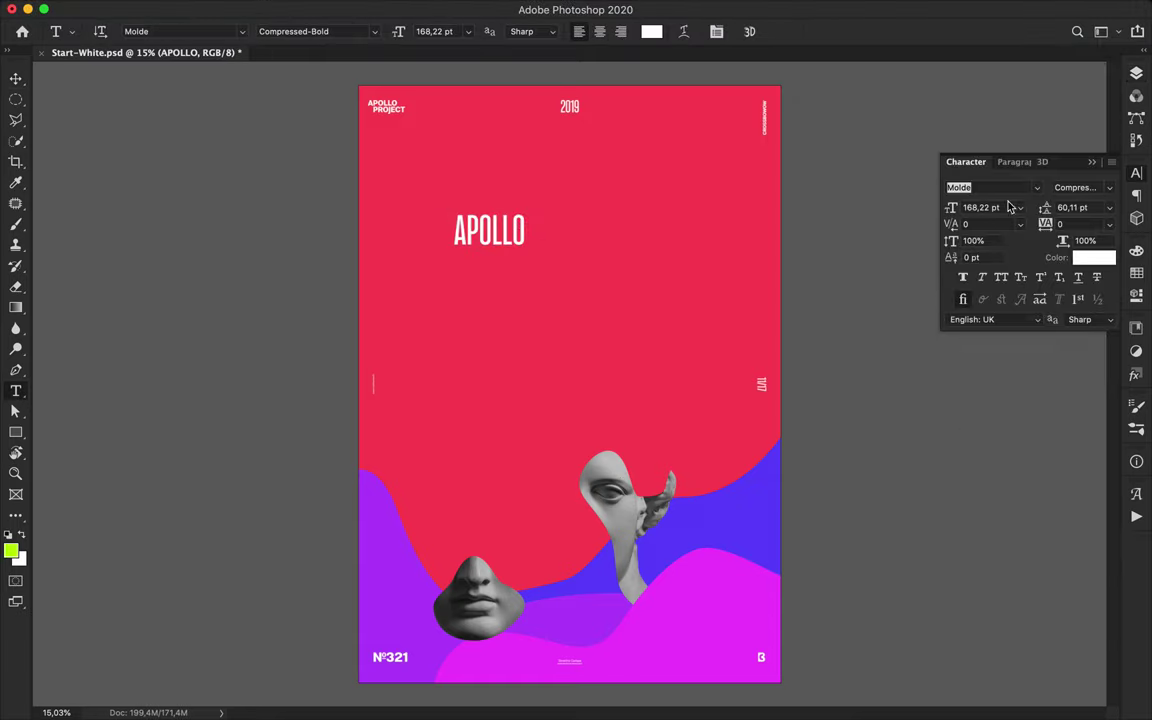
left_click(1108, 188)
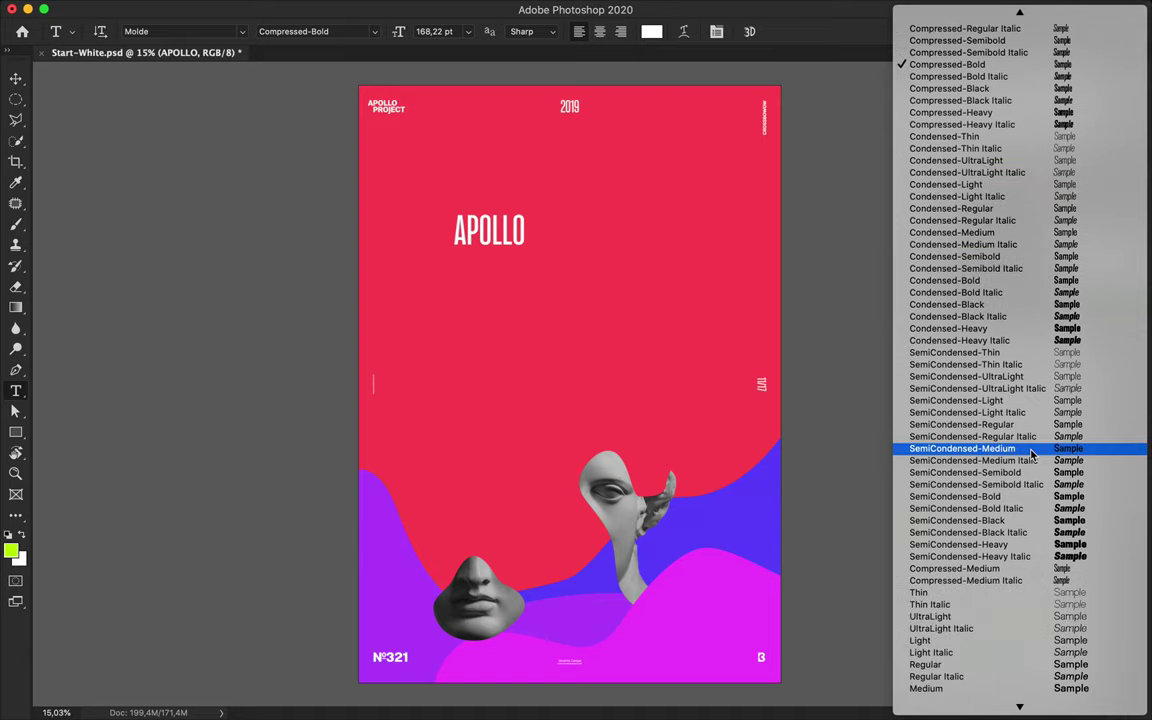
key("Escape")
left_click(806, 8)
key("v")
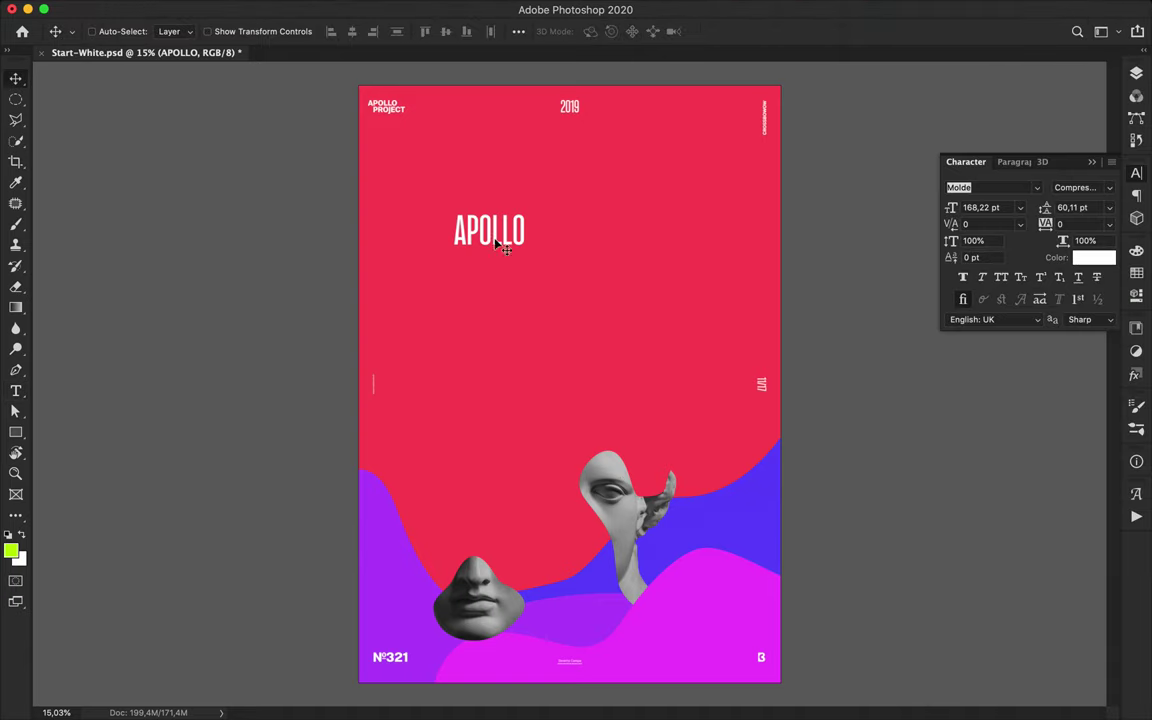
left_click(1110, 188)
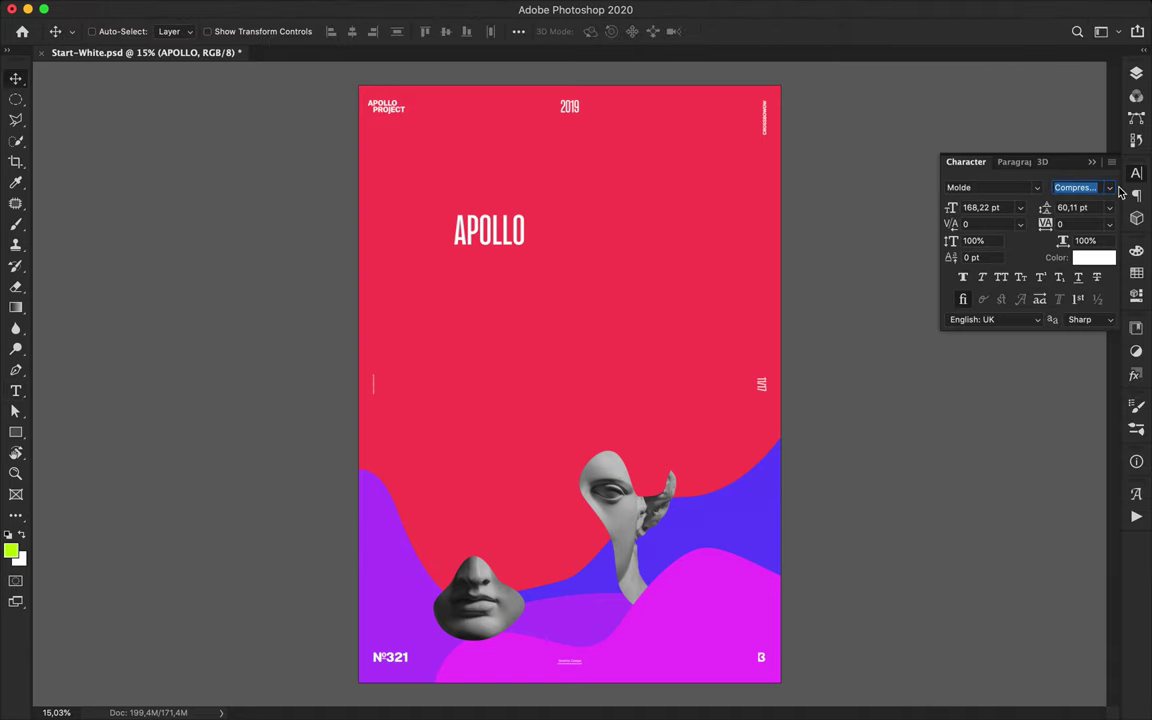
scroll(1040, 454, "down", 10)
left_click(1031, 400)
- Adjust the APOLLO title's tracking and move the title up to the left, below the year 2019
left_click(1076, 223)
type("40")
key("Return")
left_click_drag(550, 233, 508, 196)
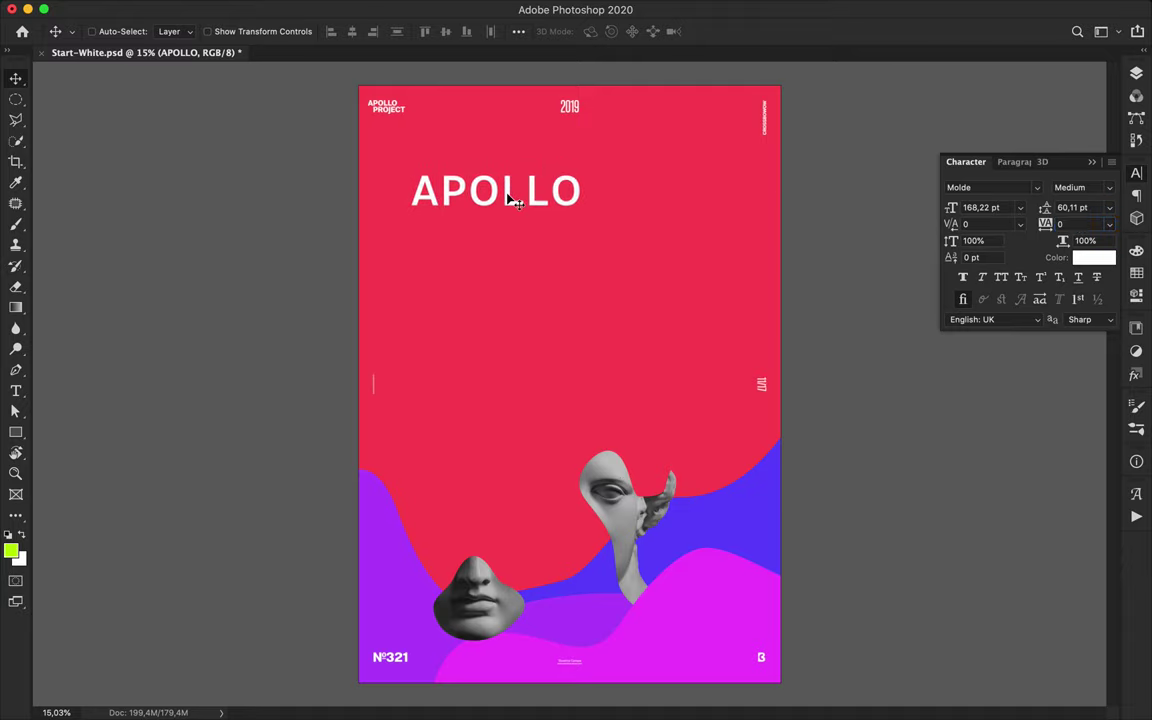
left_click(610, 495)
key("p")
key("a")
key("v")
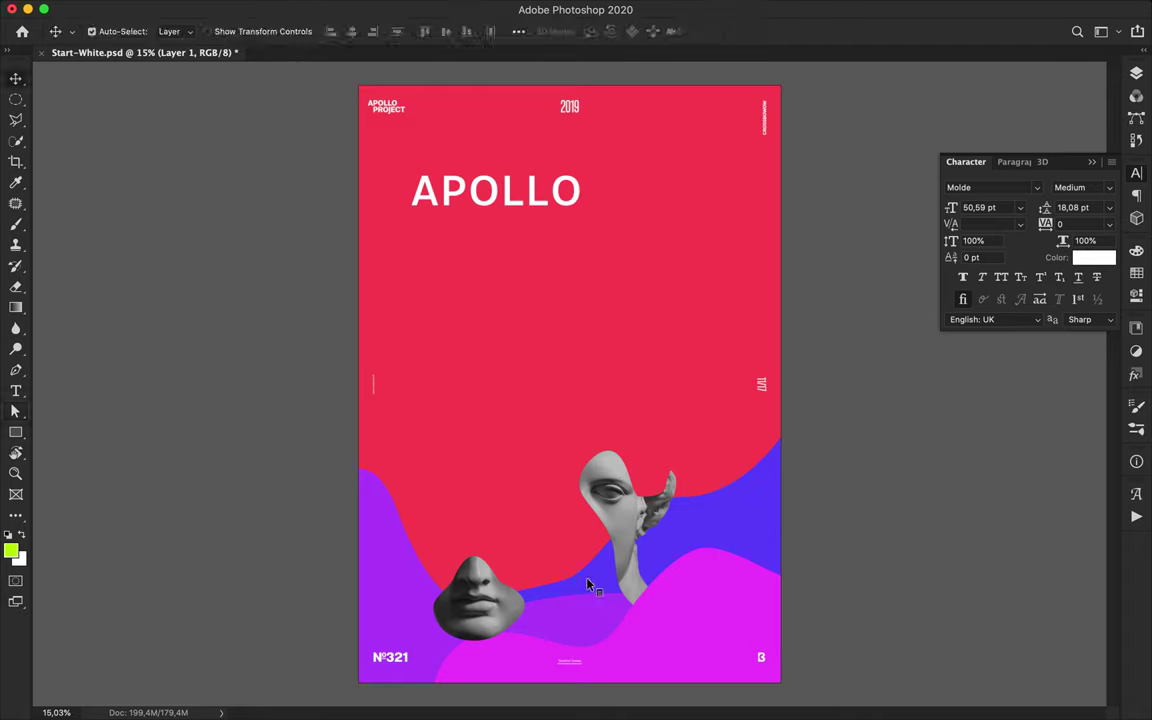
- Draw a fourth closed wavy shape with two crests, descending from the poster's left edge and passing behind the eye fragment
left_click(587, 581)
key("a")
left_click(568, 584)
key("v")
key("p")
left_click(352, 356)
left_click_drag(382, 347, 406, 352)
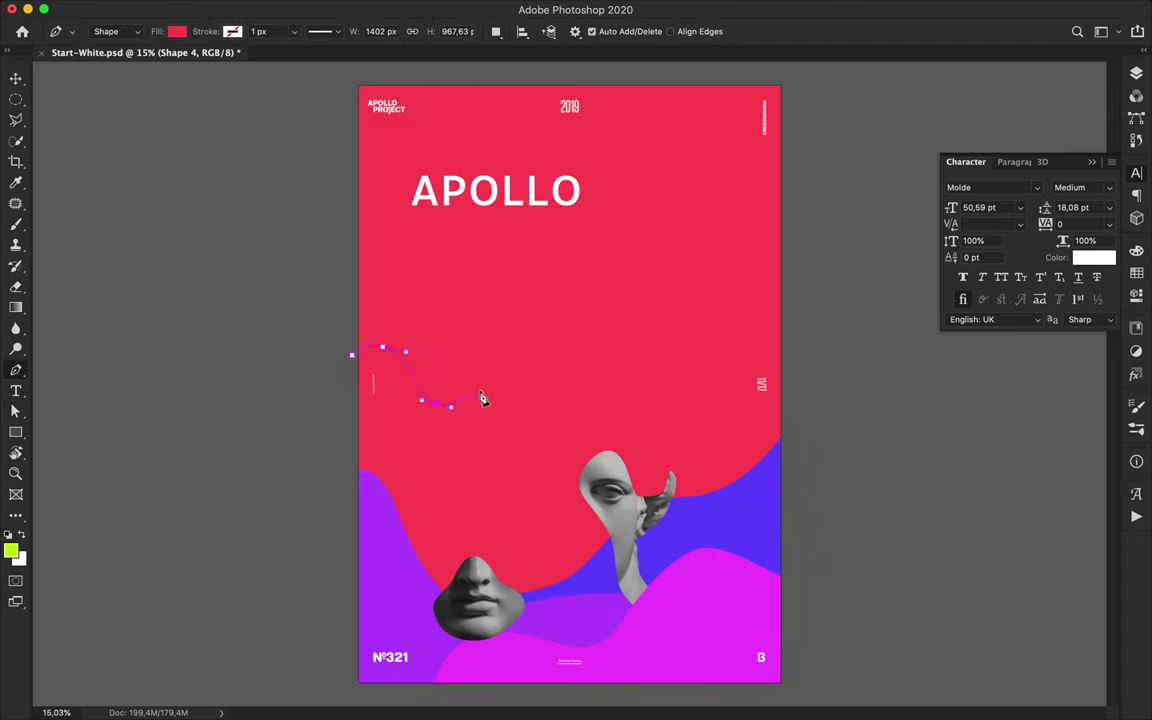
left_click_drag(574, 530, 602, 537)
left_click(712, 525)
left_click(732, 637)
left_click(375, 700)
left_click(290, 469)
left_click(352, 355)
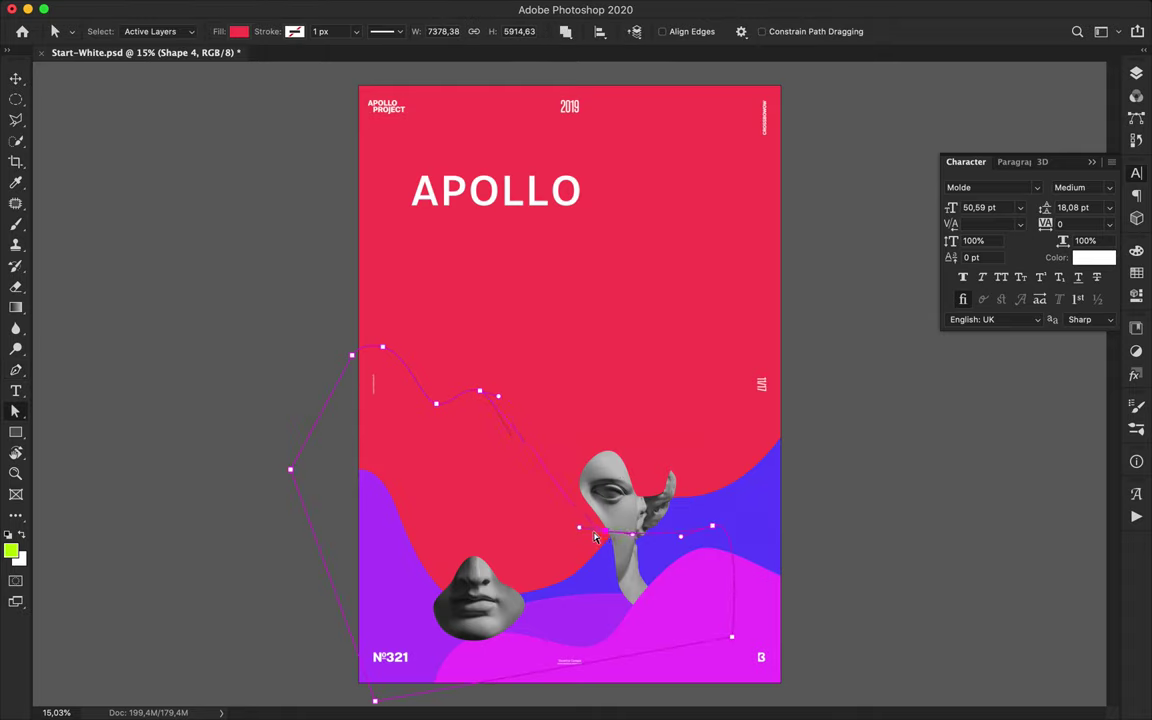
- Smooth the second crest and lower curve of Shape 4 and move its layer below Shape 3
left_click_drag(540, 388, 543, 387)
left_click_drag(606, 531, 635, 532)
key("p")
key("F7")
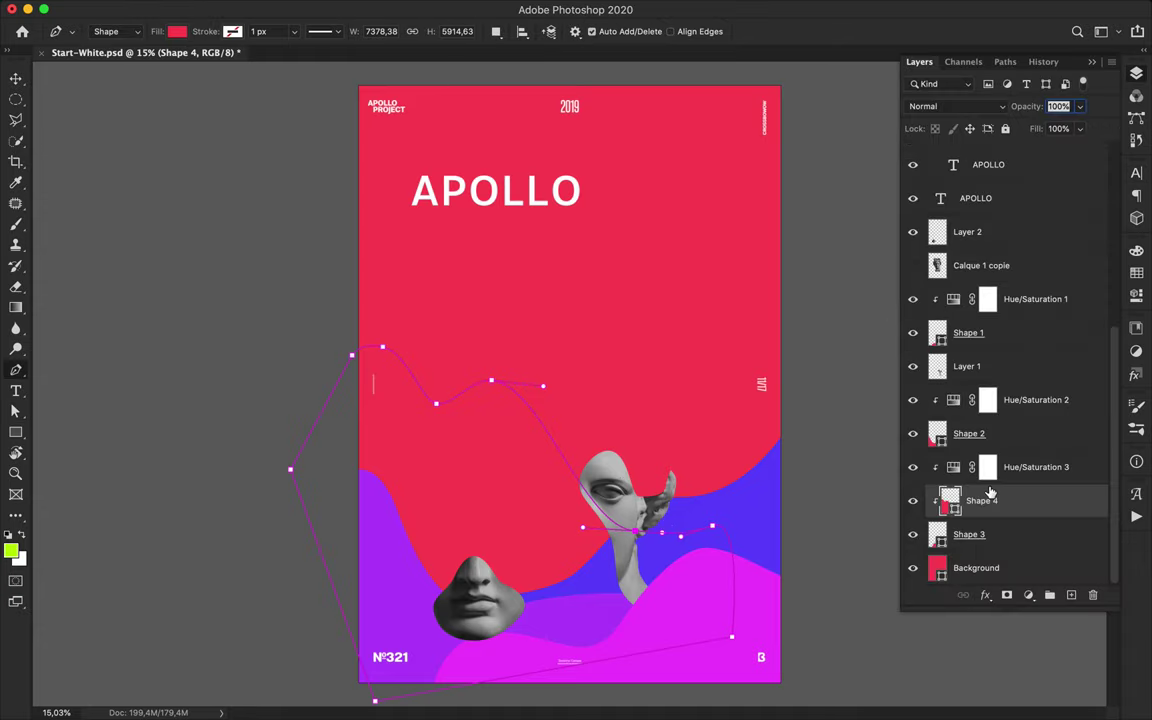
left_click_drag(993, 512, 990, 540)
- Add a Hue/Saturation adjustment above Shape 4, shift its hue to light blue and clip it to that shape
left_click(1028, 595)
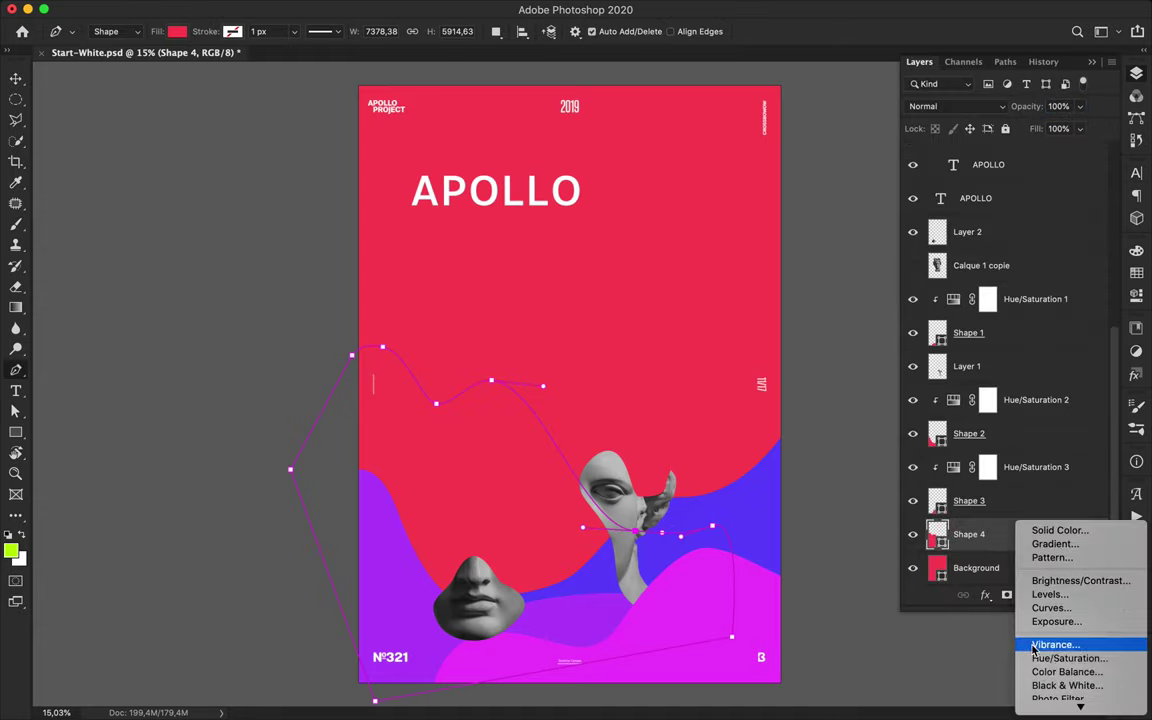
left_click(1060, 658)
left_click_drag(990, 345, 898, 350)
key("F7")
left_click(966, 550, "alt")
- Reshape the light blue Shape 4 by lowering both crests and widening the dip between them
key("v")
left_click(538, 208, "super")
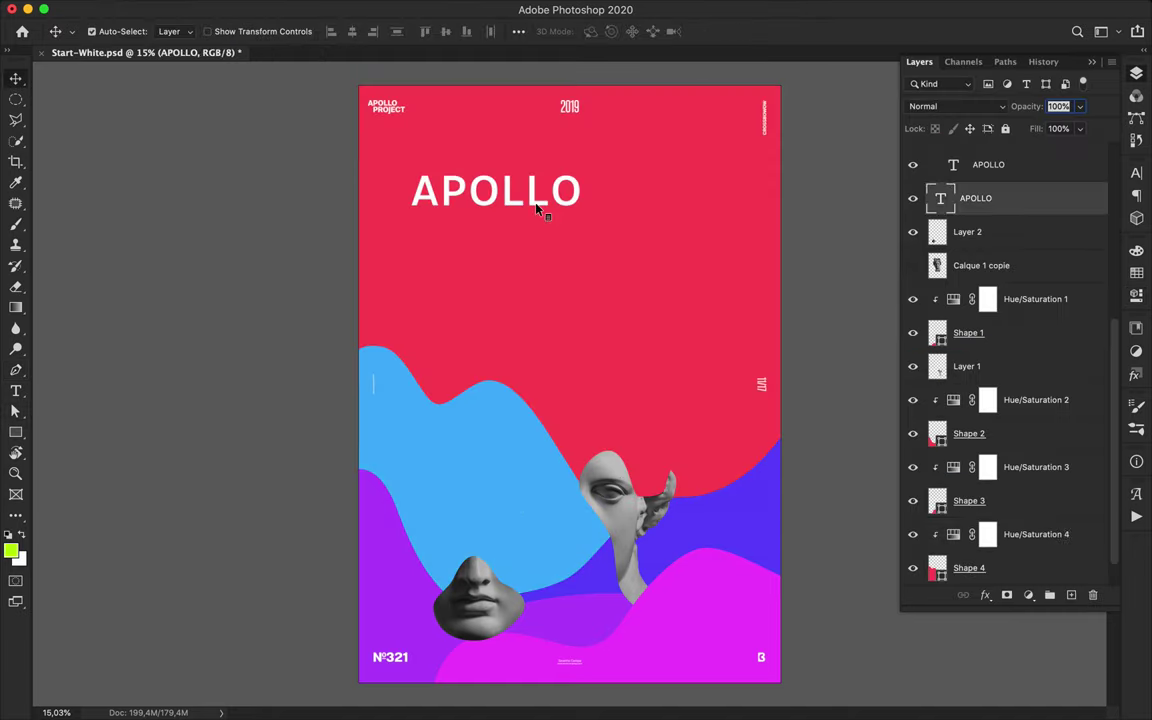
key("a")
left_click(489, 432)
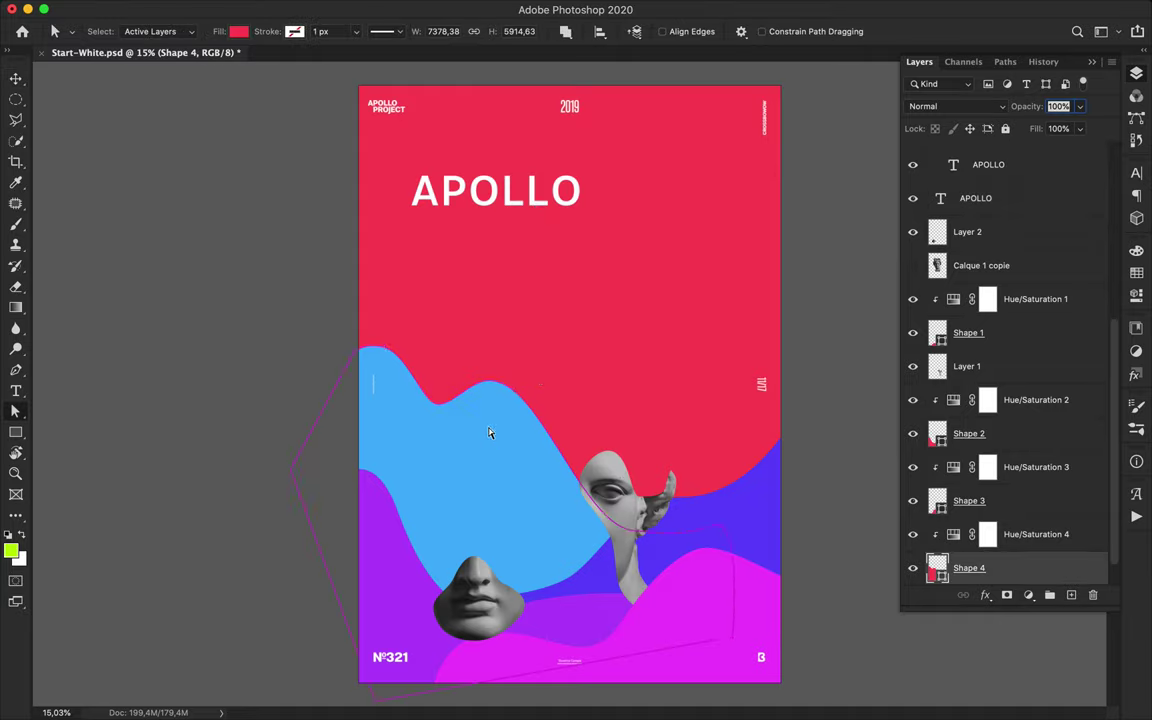
left_click_drag(436, 407, 431, 459)
left_click_drag(382, 348, 317, 476)
left_click_drag(495, 450, 534, 449)
left_click_drag(431, 459, 475, 470)
left_click_drag(426, 466, 404, 468)
left_click(670, 388)
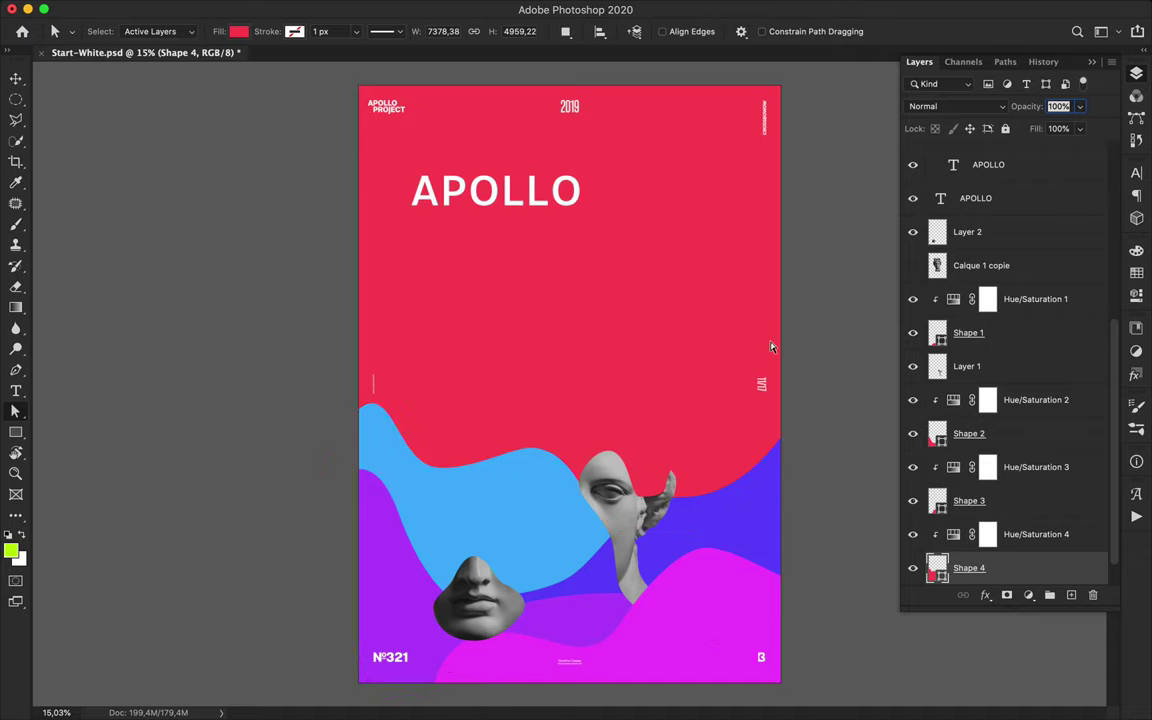
- Select the hidden Calque 1 copie statue layer and make it visible again
scroll(1003, 211, "down", 1)
left_click(1000, 231)
left_click(912, 232)
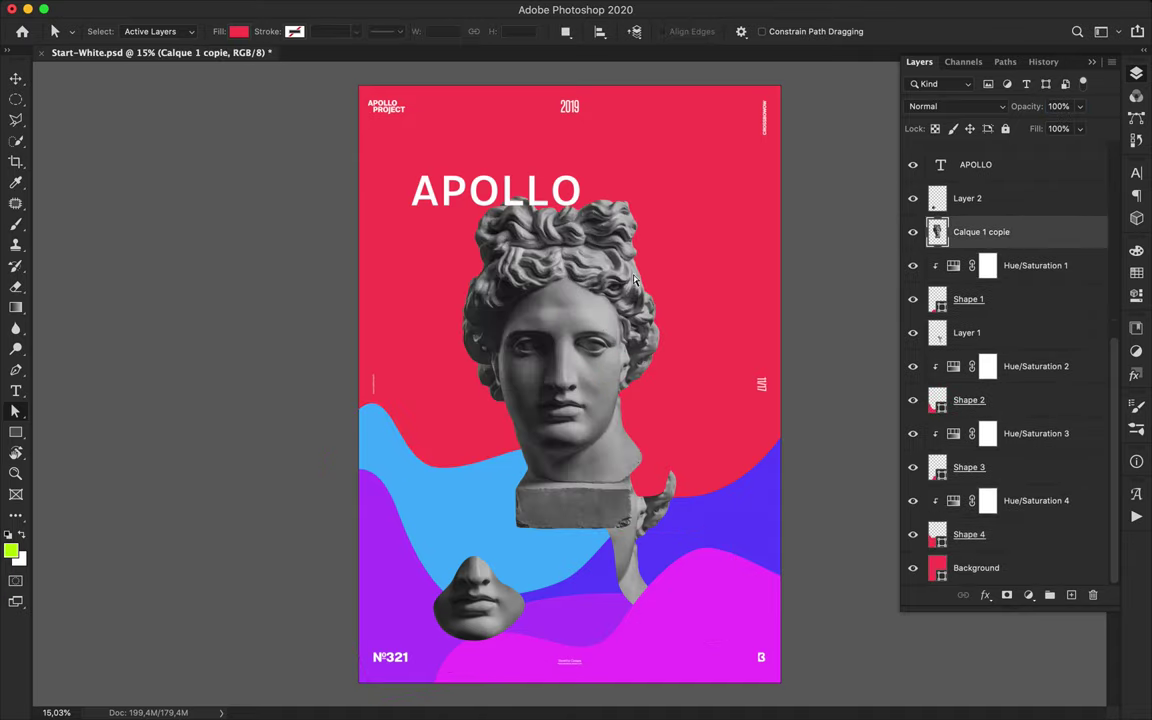
key("v")
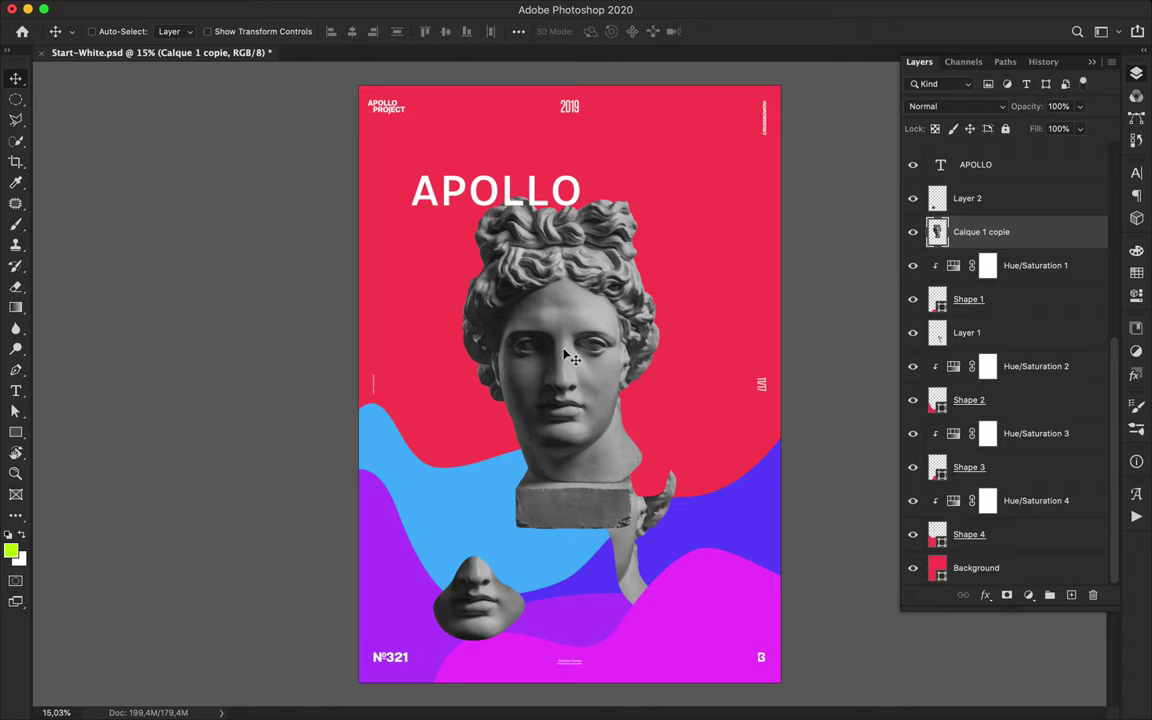
- Trace the statue's hair and eye on its left side with a Pen path and turn the path into a selection
key("p")
left_click(465, 366)
key("ctrl+z")
left_click(118, 31)
left_click(110, 43)
left_click_drag(498, 366, 547, 365)
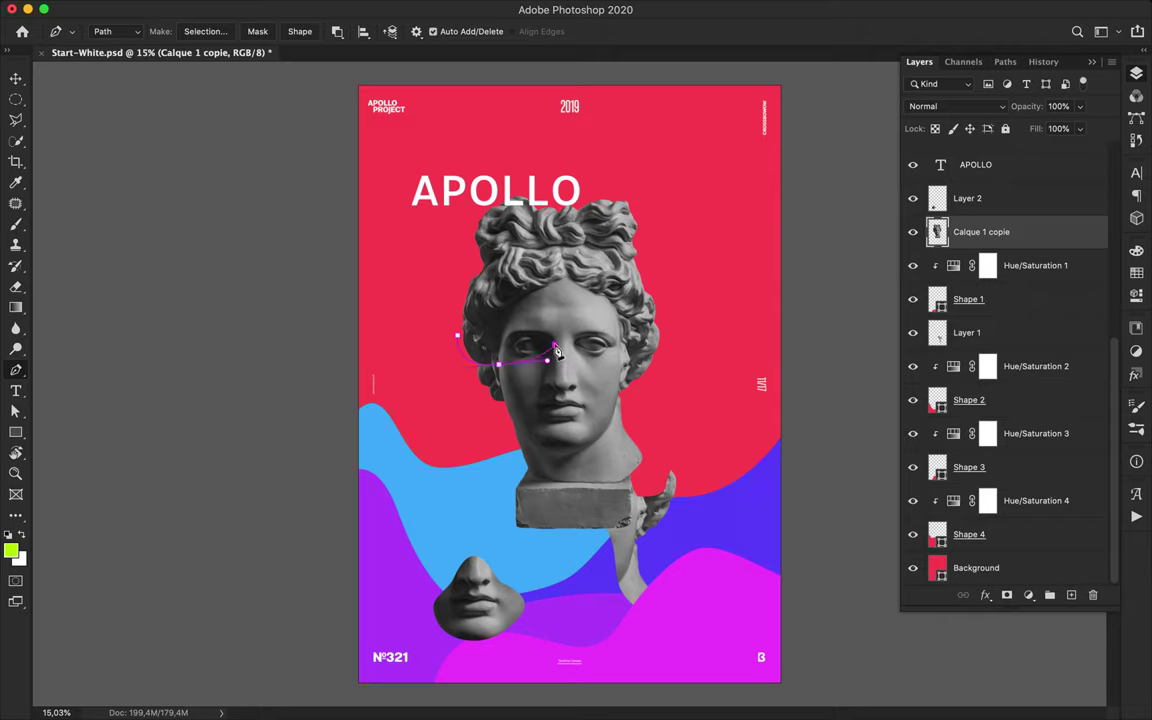
left_click(457, 335)
left_click(207, 33)
left_click(622, 280)
- Copy the selected hair-and-eye fragment to a new layer, move it down to the light blue wave and hide Calque 1 copie
key("super+shift+i")
key("super+j")
key("v")
left_click_drag(511, 348, 512, 440)
left_click(979, 266)
left_click(914, 266)
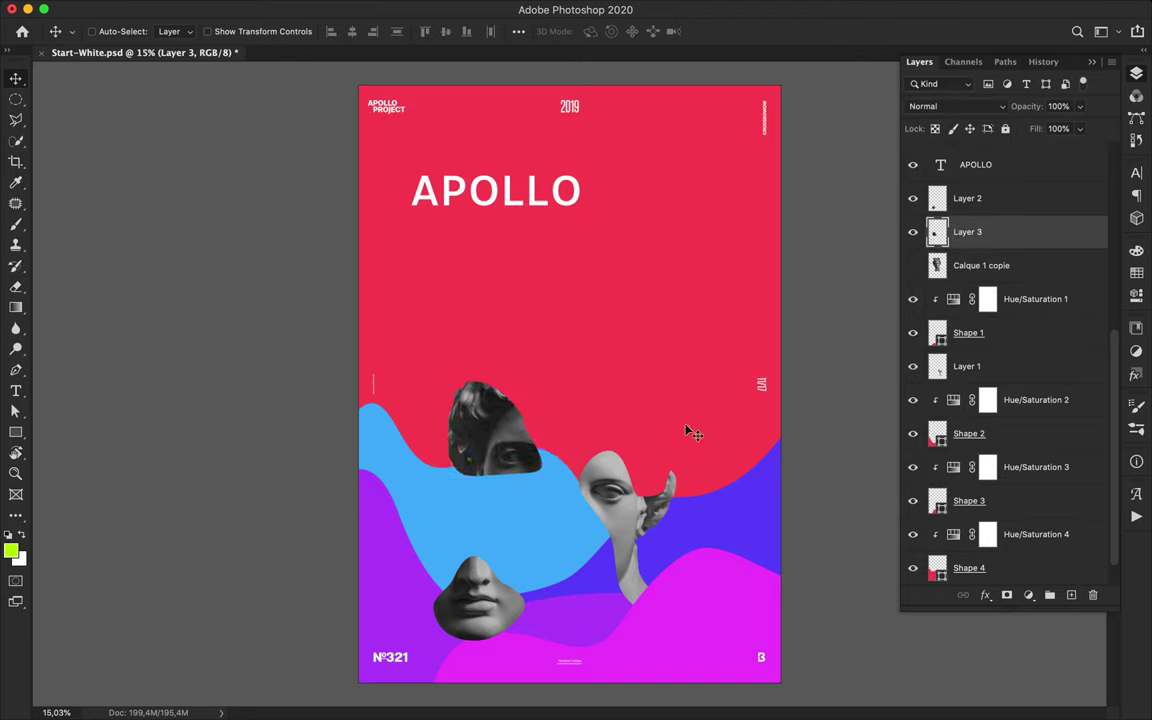
- Place a visible duplicate of Calque 1 copie below Shape 3 and lower it until only its hair shows inside the light blue wave
left_click_drag(982, 271, 982, 516, "alt")
left_click(913, 534)
left_click_drag(528, 314, 605, 650)
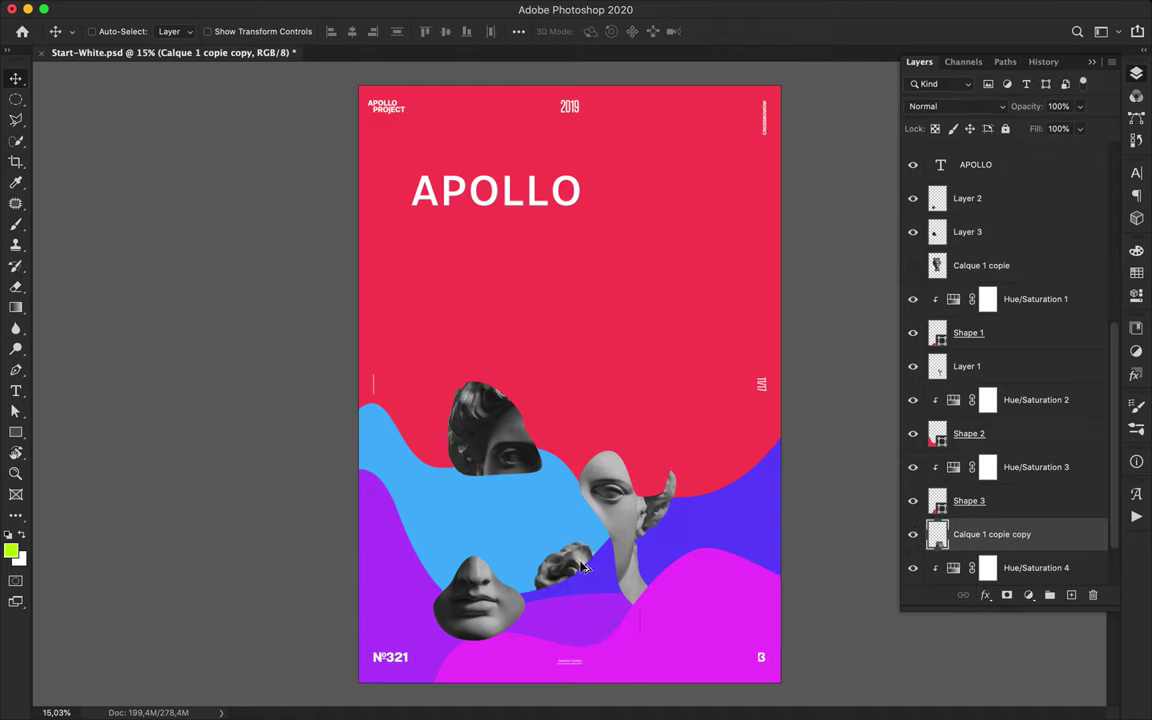
- Draw an unfilled rectangle with a white 17 pt stroke, about 5809 × 2875 px, around the APOLLO title and the empty area below it
left_click(535, 201)
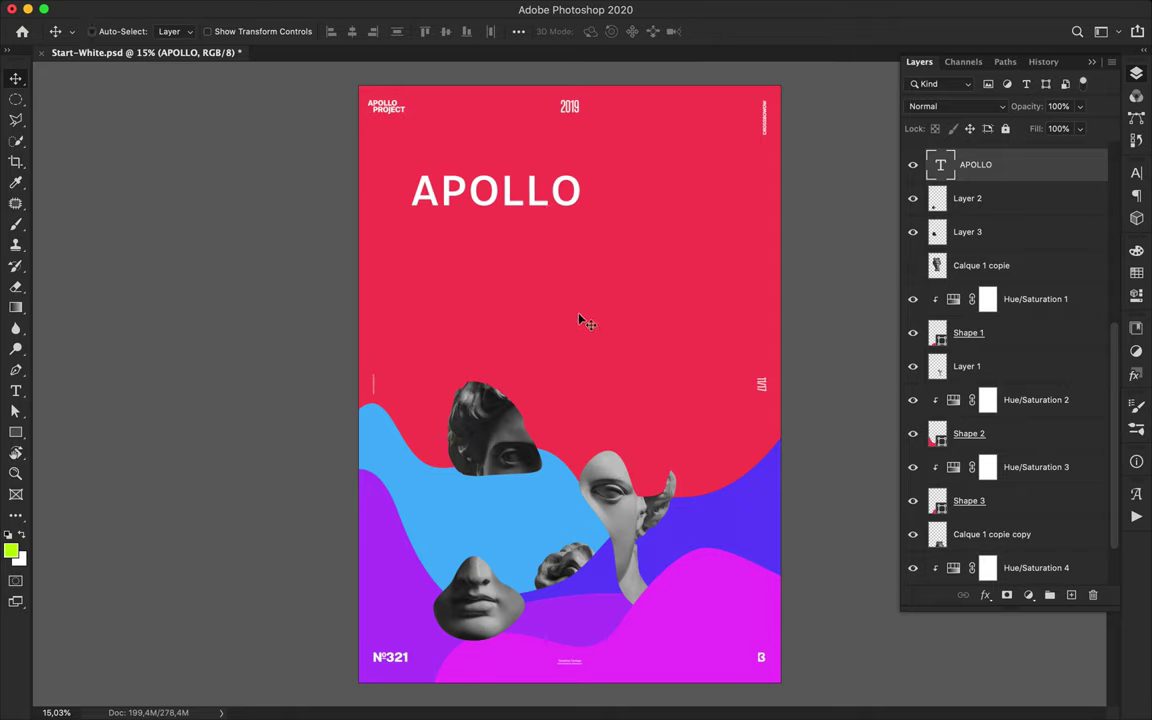
key("u")
left_click(177, 32)
left_click(88, 63)
left_click(232, 32)
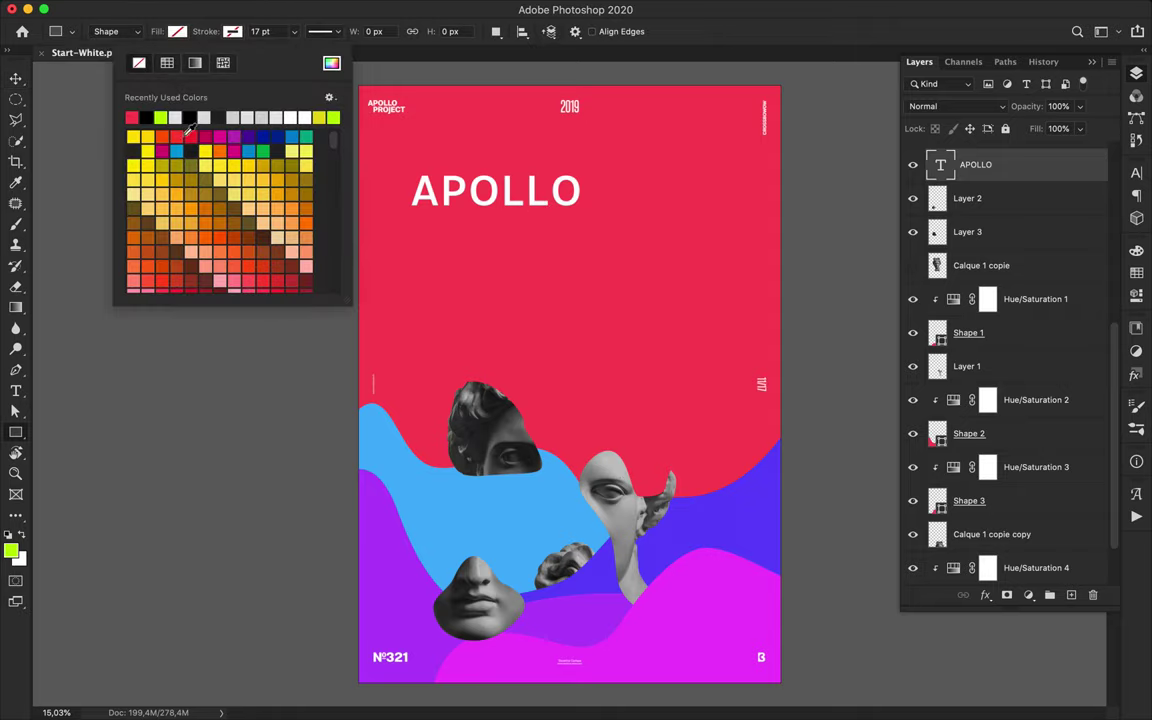
left_click(331, 62)
left_click(956, 337)
mouse_move(395, 162)
left_mouse_down()
mouse_move(730, 316)
mouse_move(744, 334)
left_mouse_up()
key("v")
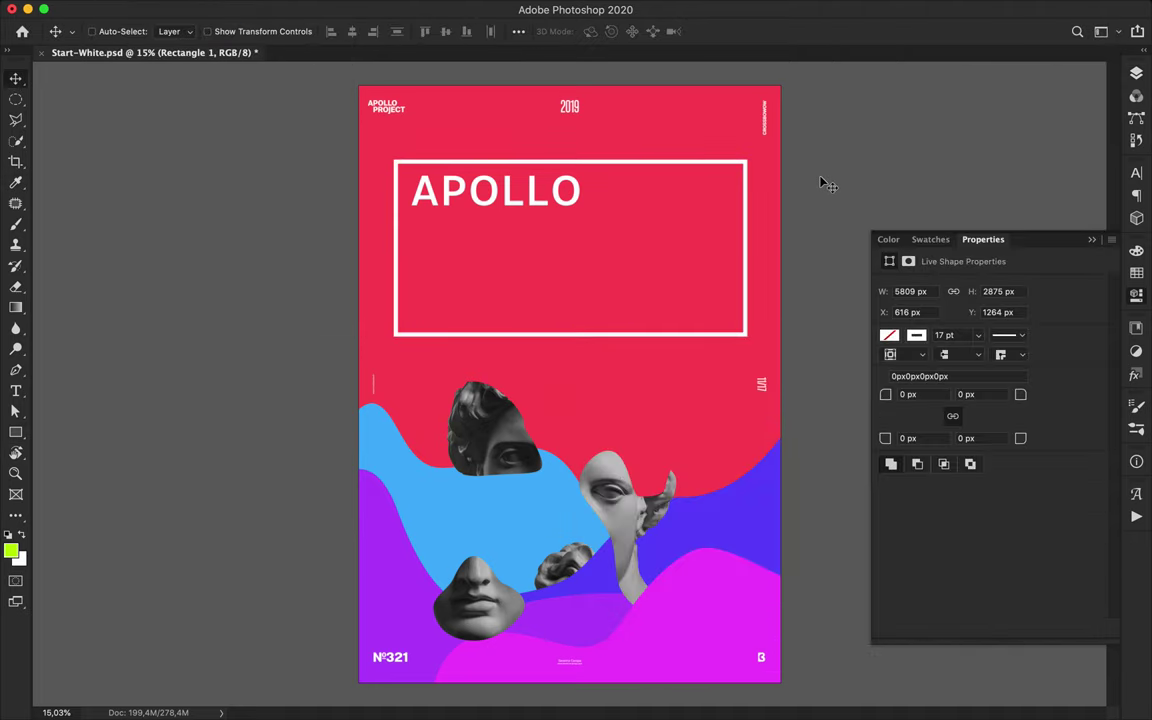
- Centre the white rectangle frame horizontally on the canvas
key("a")
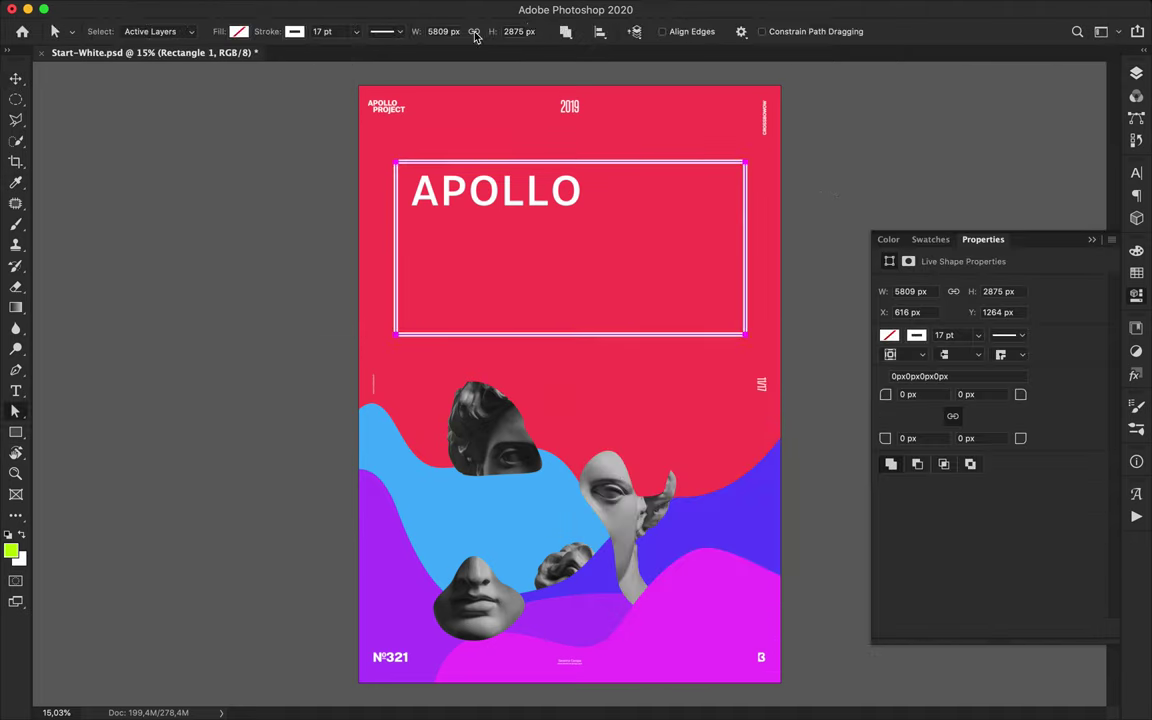
key("v")
left_click(518, 31)
left_click(565, 178)
left_click(556, 190)
left_click(469, 74)
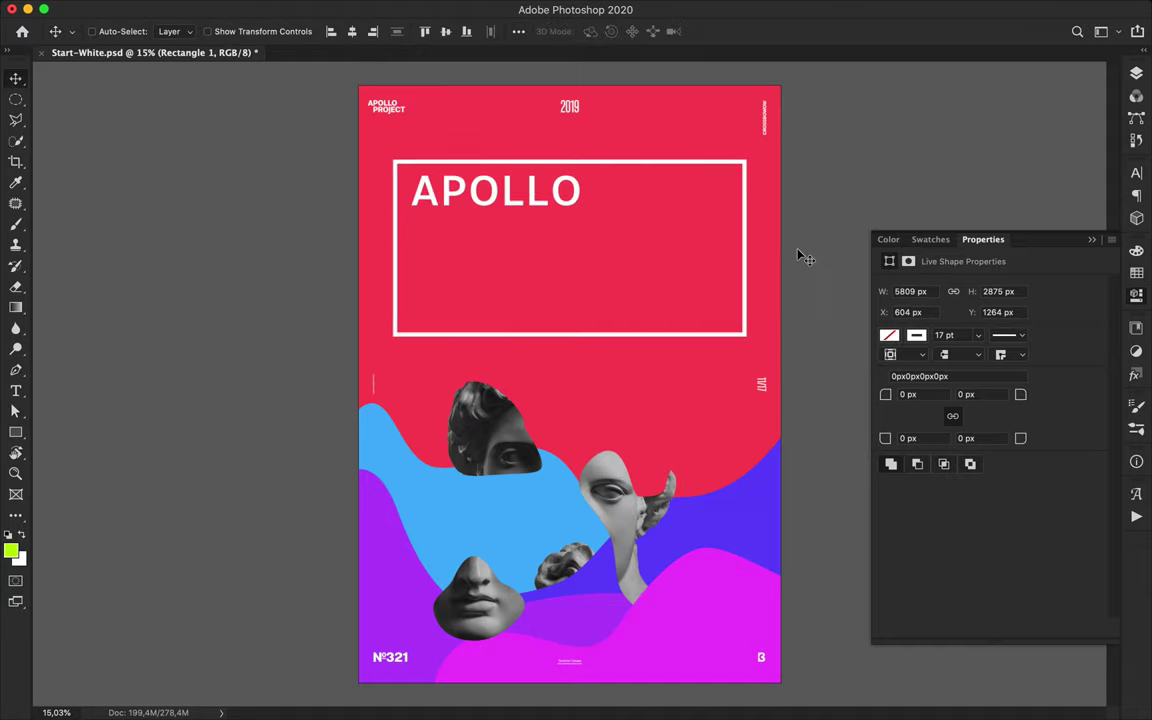
key("p")
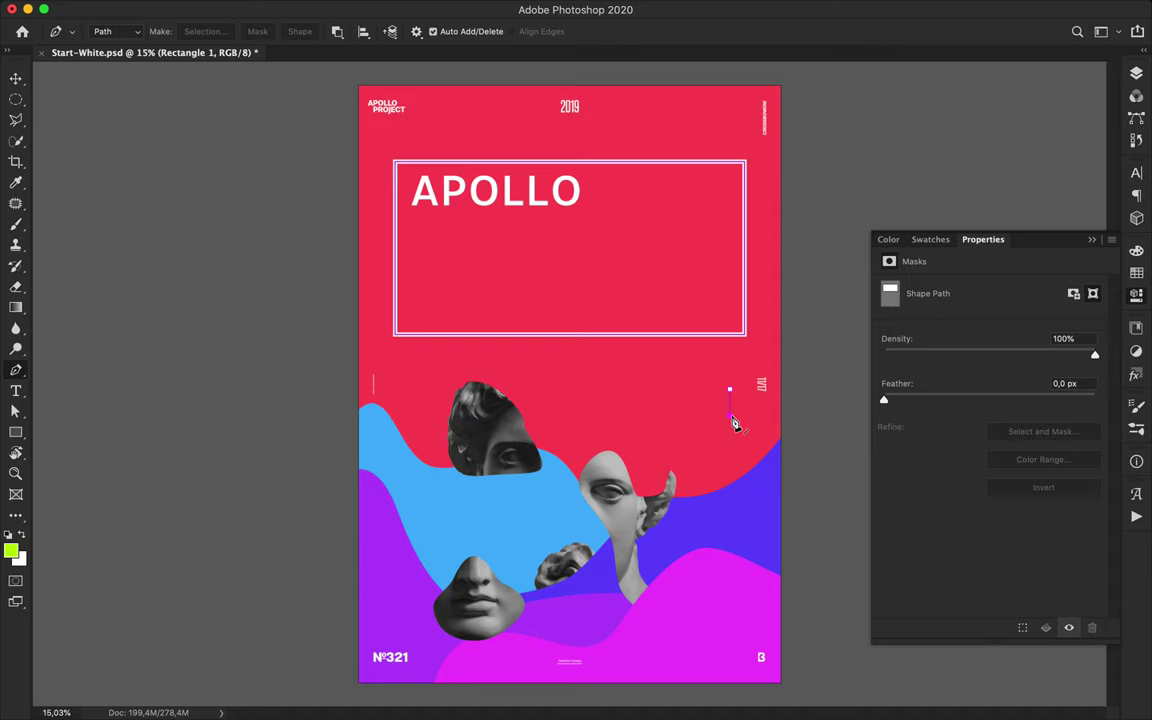
key("a")
left_click(452, 200)
- Draw a vertical white line as a Pen shape, crossing the edge of the indigo wave near the poster's right side
key("p")
left_click(115, 31)
left_click(108, 15)
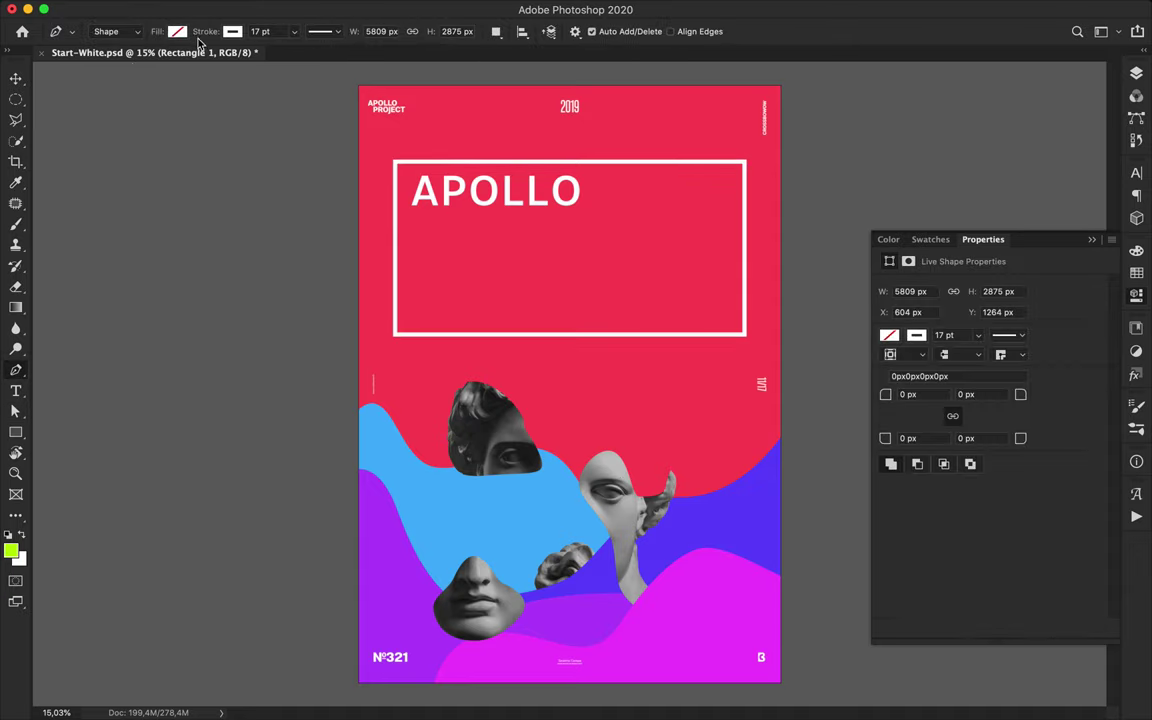
left_click(738, 431)
left_click(738, 493)
left_click(431, 431)
key("ctrl+z")
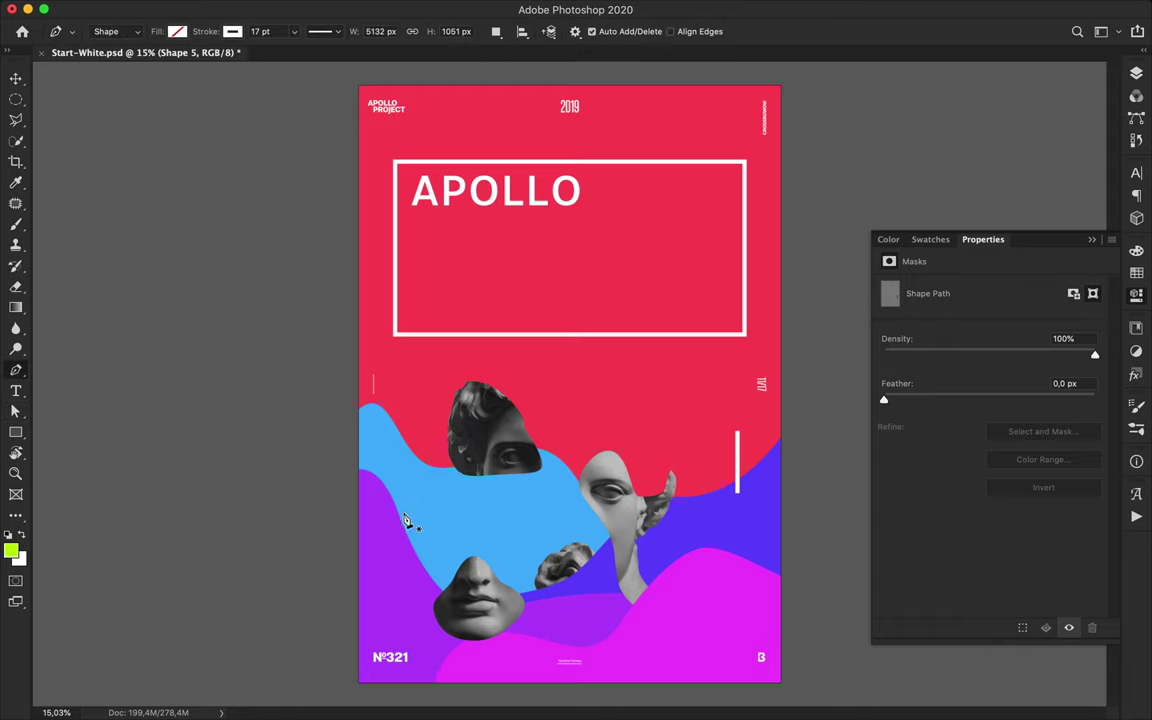
- Draw a short vertical line on the light blue wave's left edge and a taller one rising from the poster's lower edge
left_click(407, 549)
key("v")
key("p")
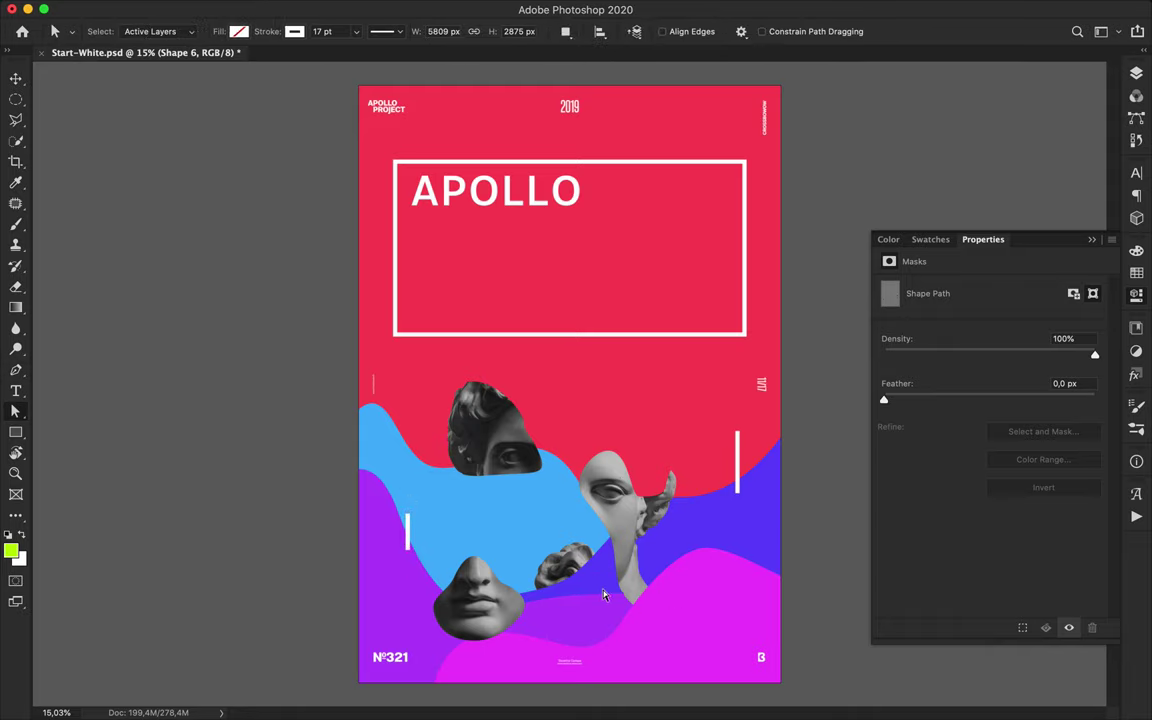
left_click(597, 587)
left_click(598, 694)
key("v")
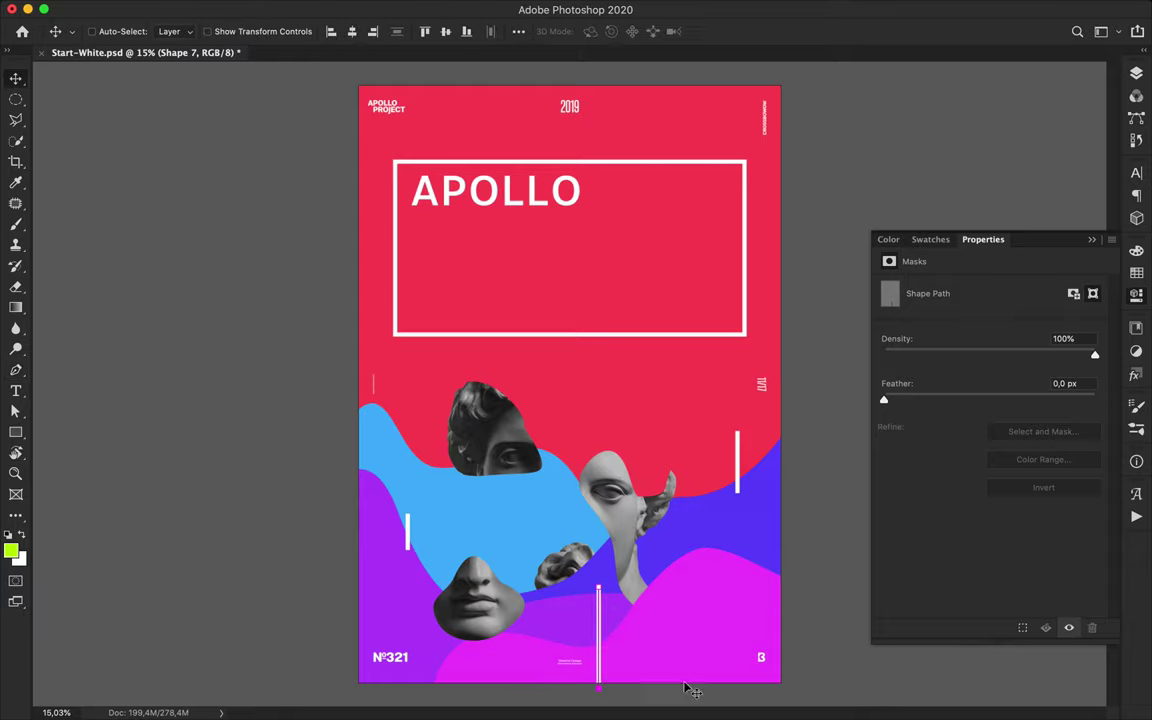
- Scatter copies of the short line around the face fragments and stretch the lower-left copy into a tall line beside the mouth fragment
left_click_drag(415, 540, 374, 620, "alt")
left_click_drag(374, 620, 718, 594, "alt")
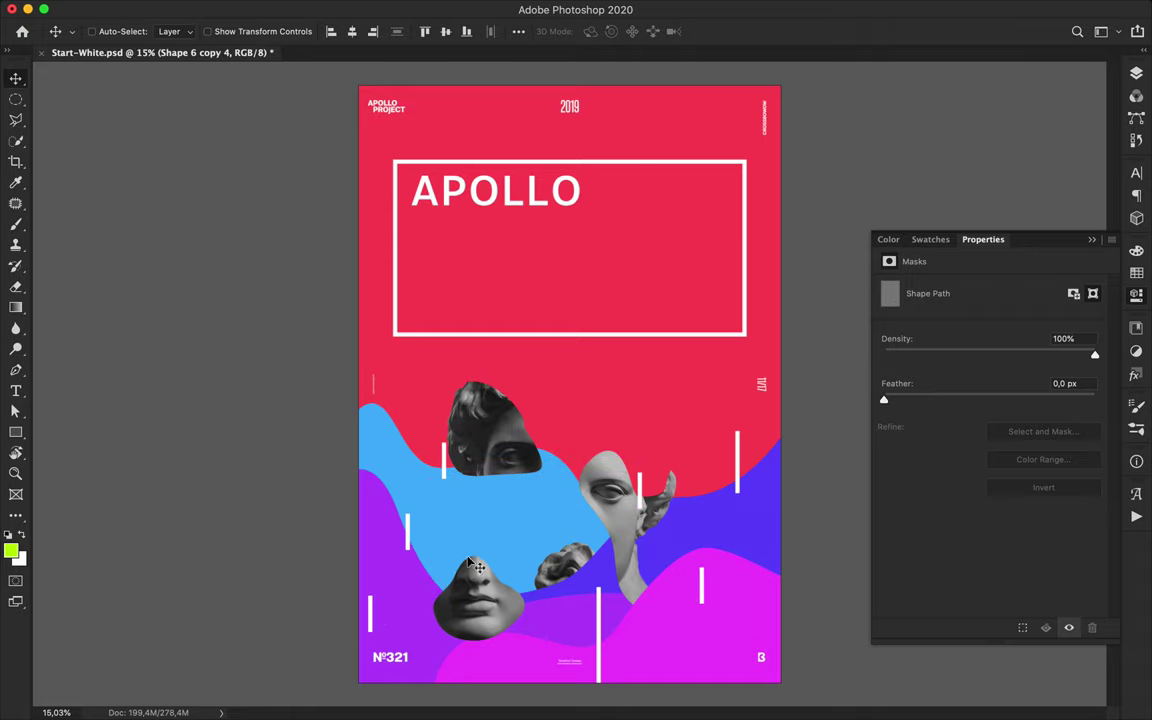
left_click(371, 604)
key("a")
left_click_drag(374, 521, 515, 503)
- Duplicate the short line onto the indigo wave beside the ear fragment and shorten the copy to a small dash
key("v")
left_click(407, 540, "super")
left_click_drag(414, 546, 676, 553)
key("a")
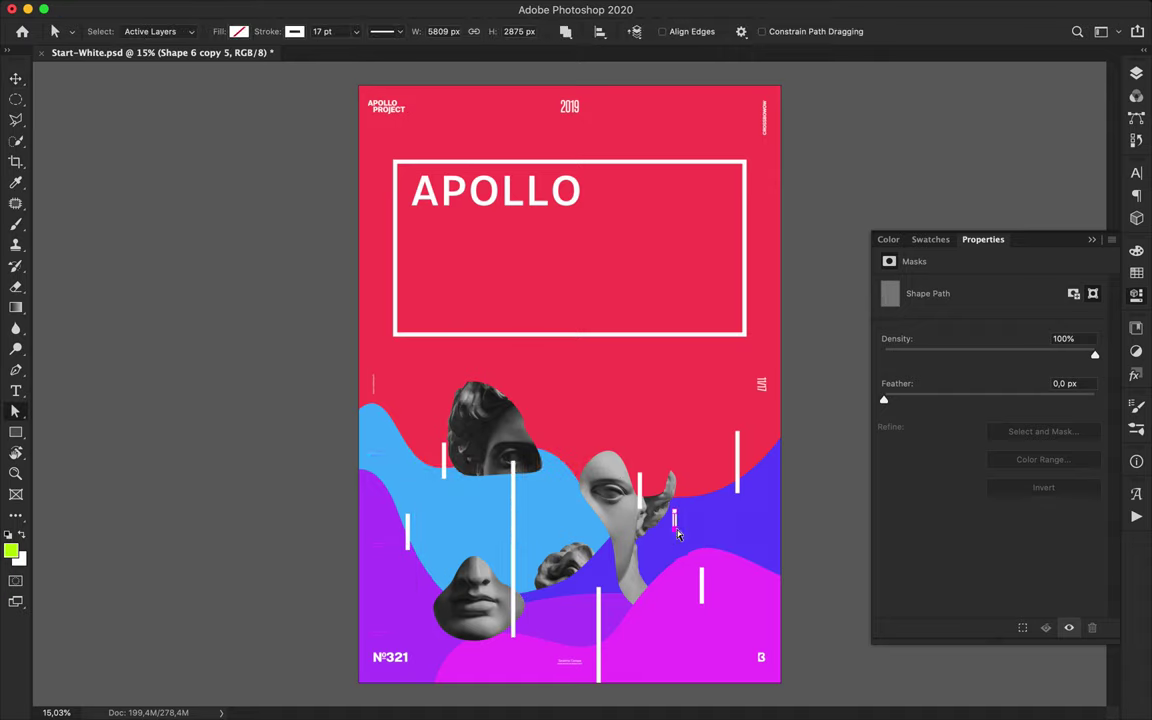
- Place a longer line in the red area above the ear fragment and another across the magenta wave's crest
left_click(703, 608, "super")
key("v")
left_click_drag(640, 483, 662, 345)
left_click_drag(704, 467, 724, 567)
key("a")
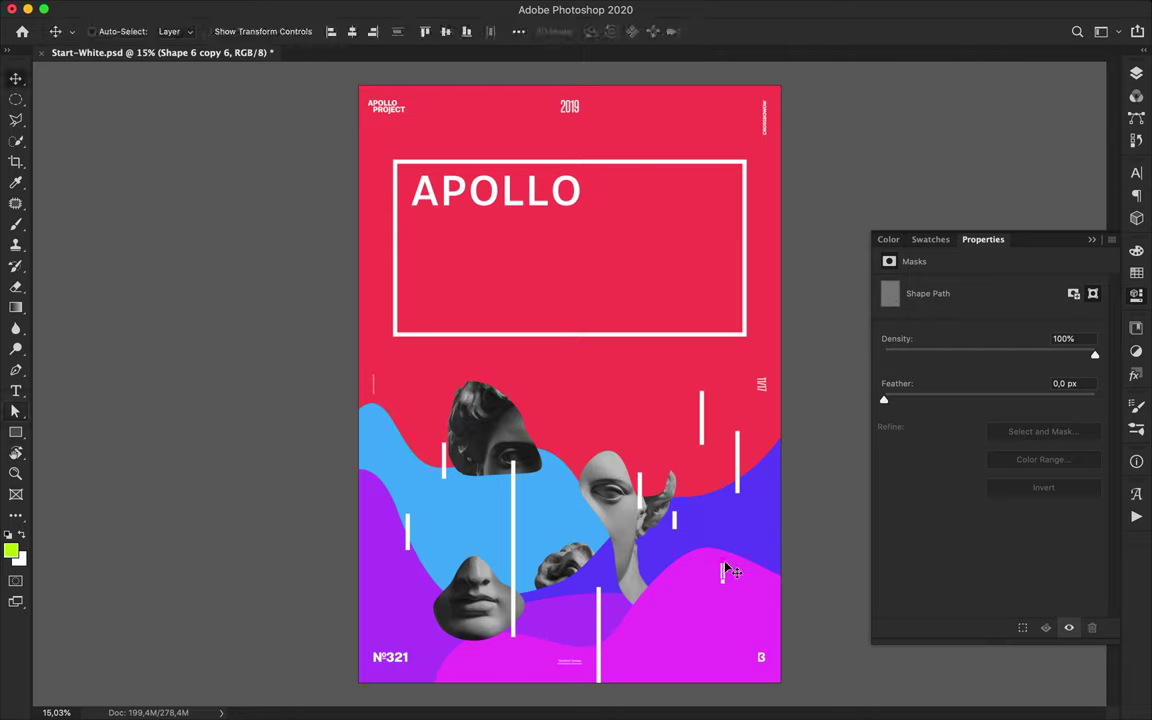
key("v")
left_click_drag(726, 628, 721, 575)
- Scatter copies of the small dash across the red area below the frame and over the lower waves
left_click(675, 523, "super")
left_click_drag(675, 523, 402, 402)
left_click_drag(401, 402, 626, 408)
left_click_drag(626, 409, 614, 385)
left_click_drag(614, 383, 741, 627)
- Draw a triangle with the Pen tool in the lower-right corner of the rectangle frame
key("p")
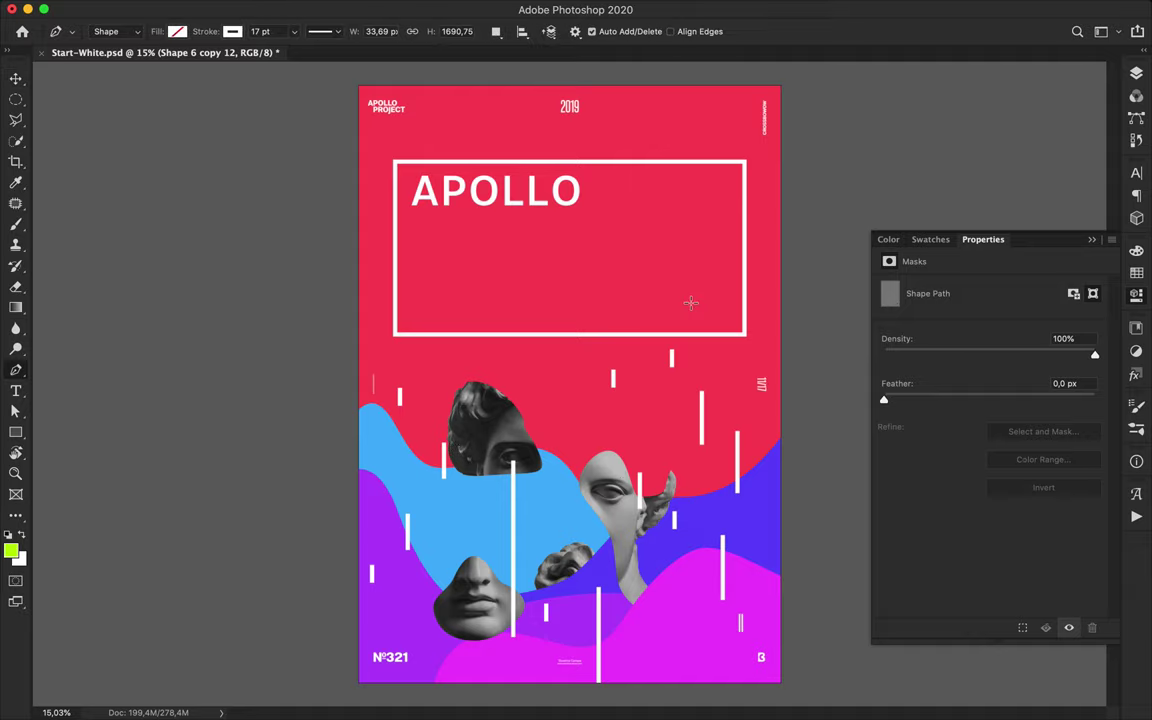
left_click(704, 335)
left_click(745, 297)
left_click(745, 335)
left_click(704, 335)
- Fill the corner triangle with white and remove its stroke
key("a")
left_click(238, 31)
left_click(240, 33)
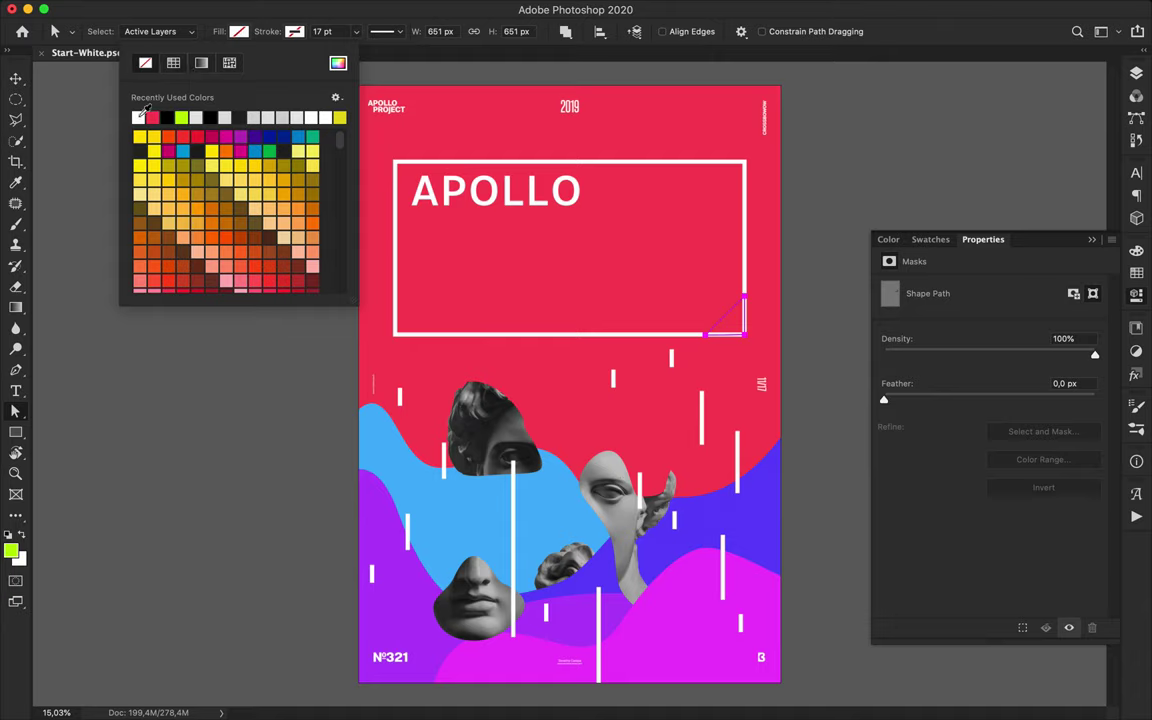
left_click(138, 118)
key("v")
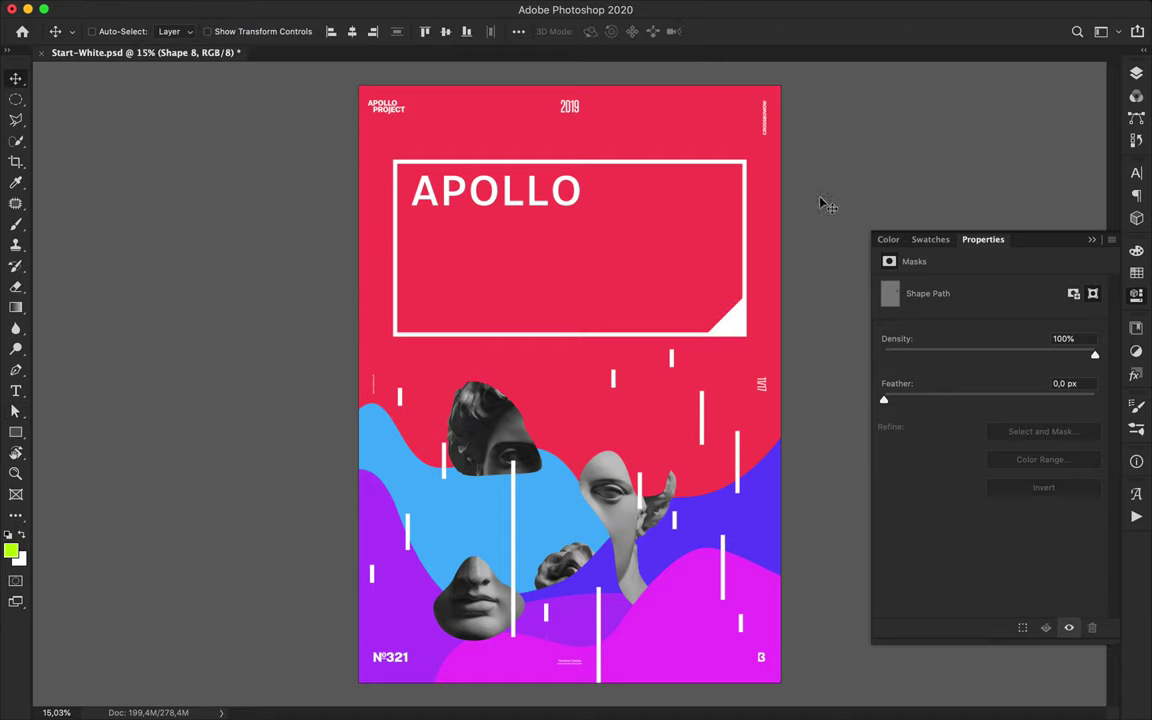
- Duplicate the APOLLO title over the frame's upper edge, select the part inside the frame with the Polygonal Lasso and rasterize the copy
mouse_move(571, 211)
left_mouse_down()
mouse_move(583, 160)
mouse_move(590, 168)
mouse_move(415, 172)
mouse_move(600, 198)
left_mouse_up()
key("l")
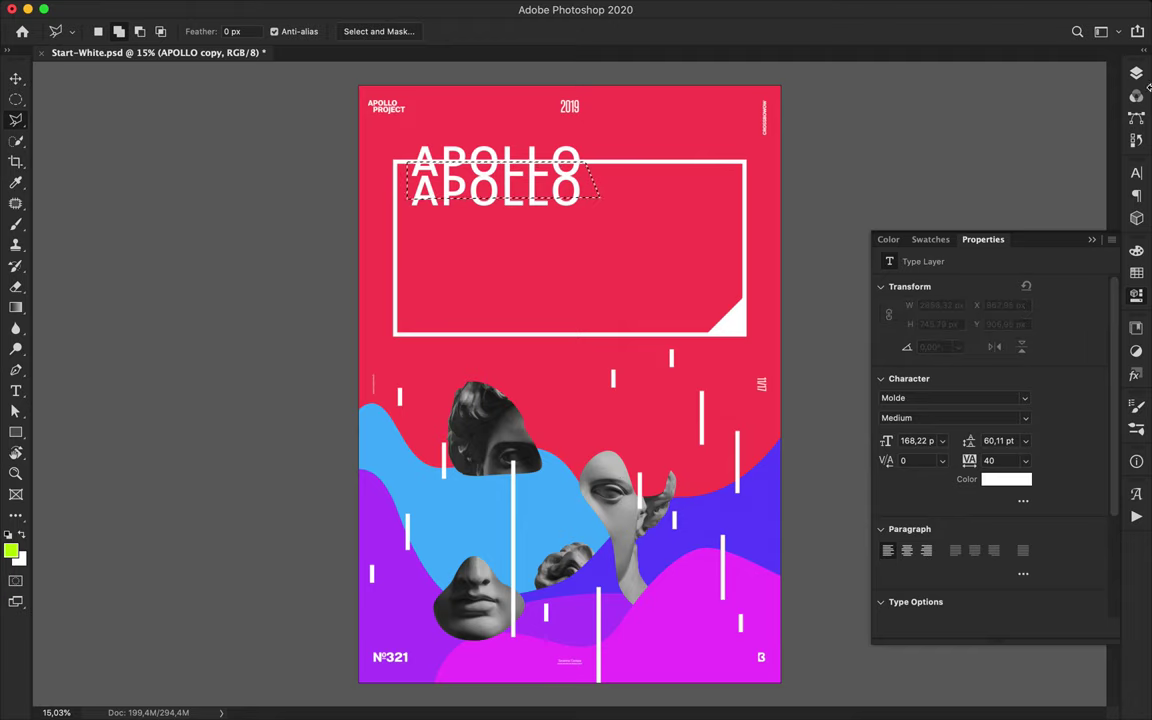
key("F7")
right_click(1054, 284)
left_click(890, 530)
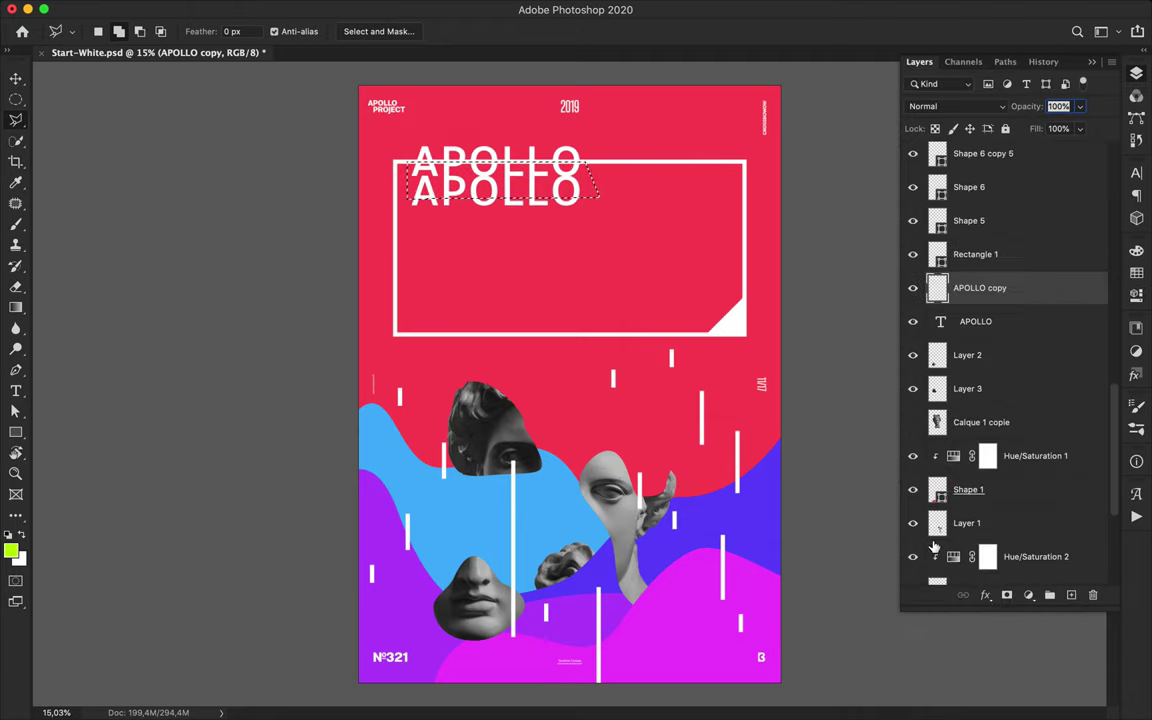
- Delete the selected lower part of the title copy and clear the selection
key("Delete")
key("v")
key("m")
left_click(557, 229)
- Copy the cut title straight down to the poster's lower edge and lower the small dashes beneath the frame
key("v")
left_click_drag(533, 155, 533, 658, "alt")
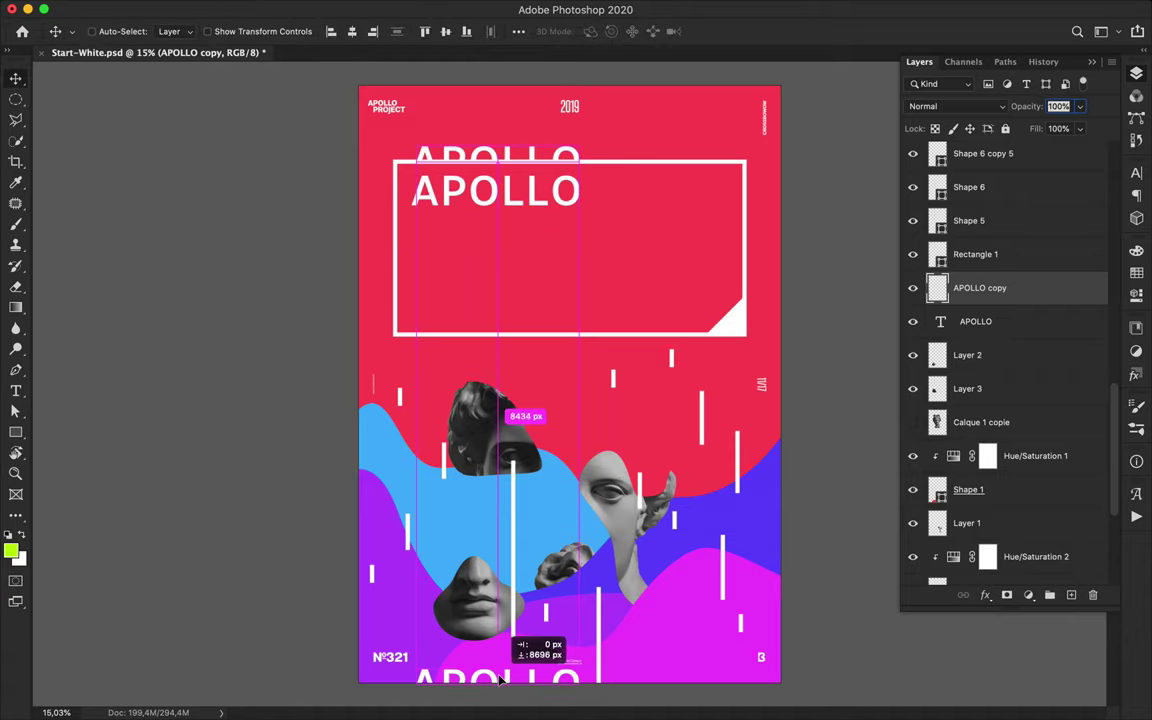
left_click_drag(672, 361, 615, 425, "super")
- Duplicate the full APOLLO title onto the frame's lower edge and rasterize the copy
left_click_drag(542, 206, 541, 350, "ctrl+alt")
right_click(960, 567)
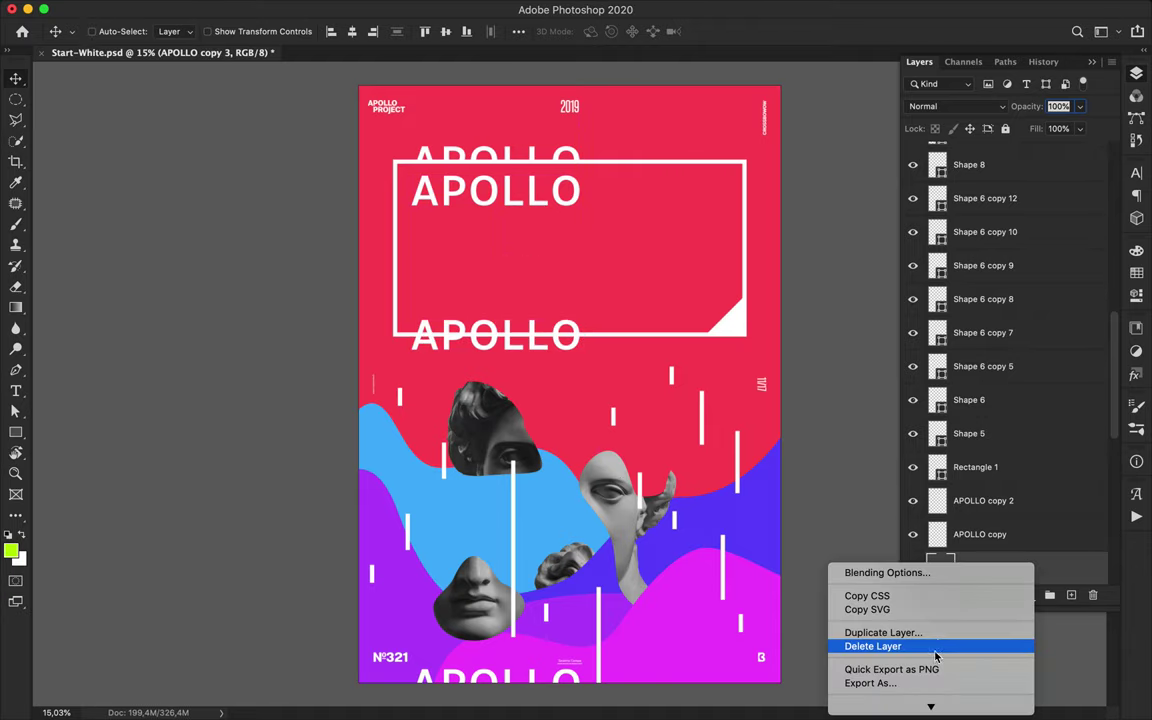
left_click(1088, 440)
right_click(1057, 562)
left_click(935, 659)
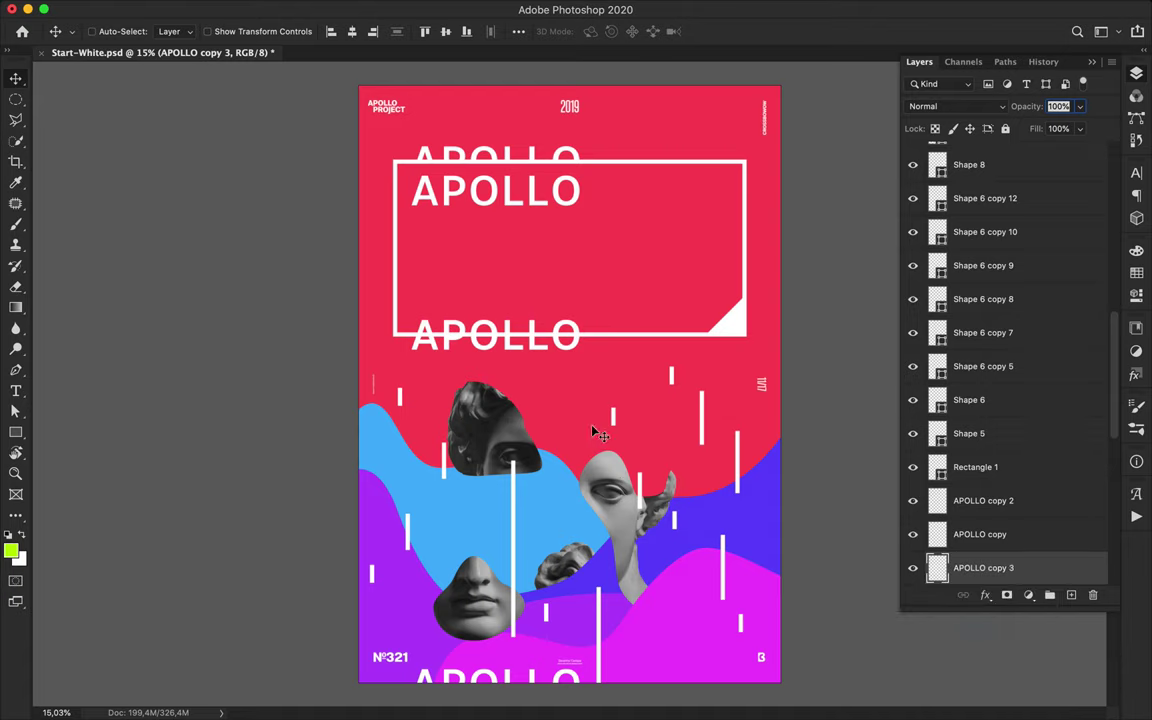
- Cut away the part of the lower title copy inside the frame and place a duplicate of the remainder at the poster's upper edge
key("l")
left_click(593, 268)
double_click(405, 291)
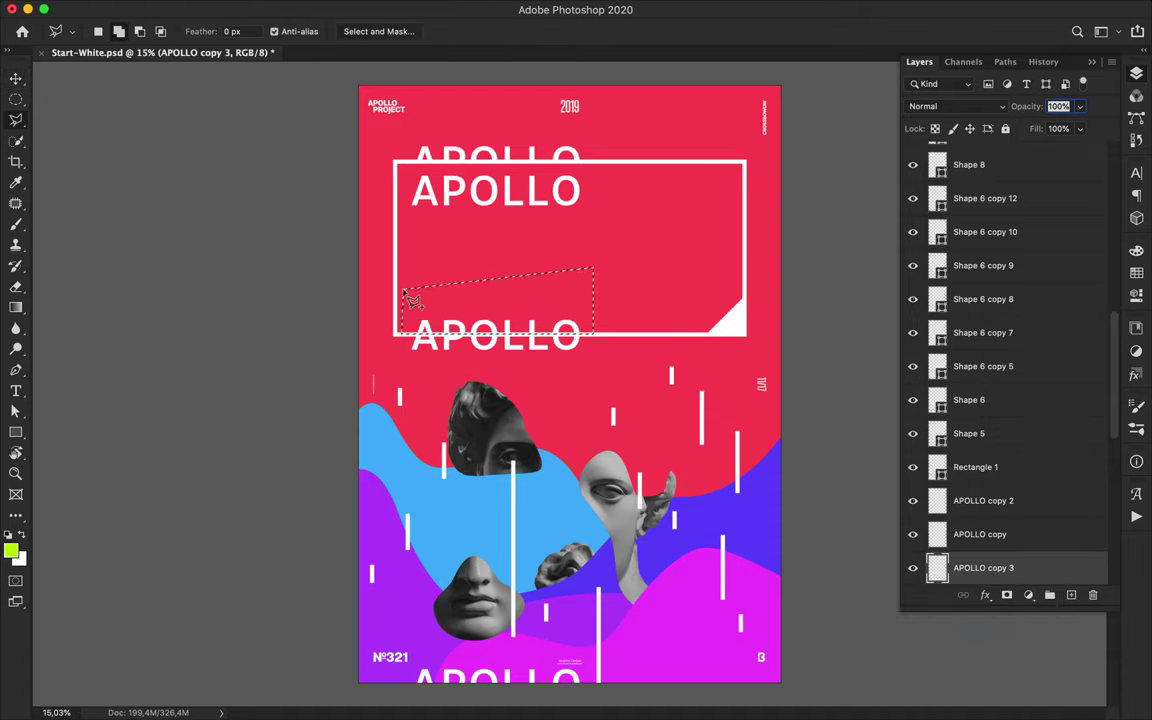
key("Delete")
left_click(405, 291)
key("Escape")
key("m")
key("super+d")
key("v")
left_click_drag(447, 350, 452, 89)
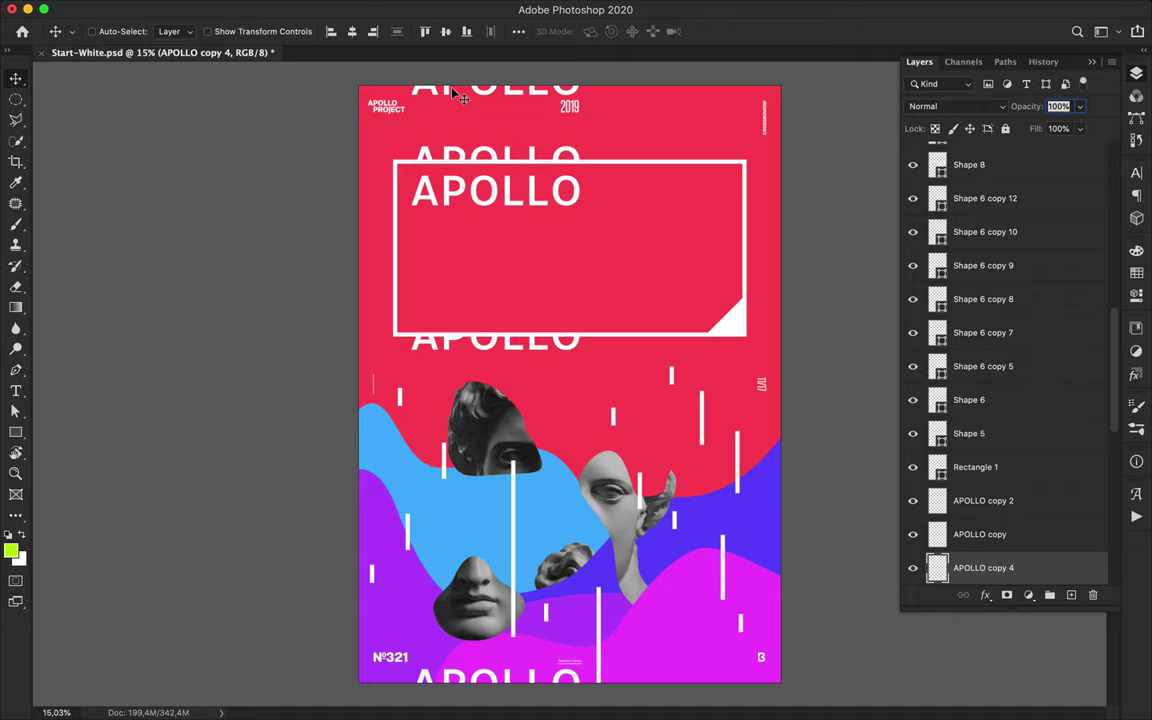
- Add more line copies over the light blue and magenta waves and hang one from the frame's lower edge
left_click_drag(700, 425, 738, 550)
left_click_drag(515, 545, 660, 416)
key("a")
left_click(660, 456)
key("v")
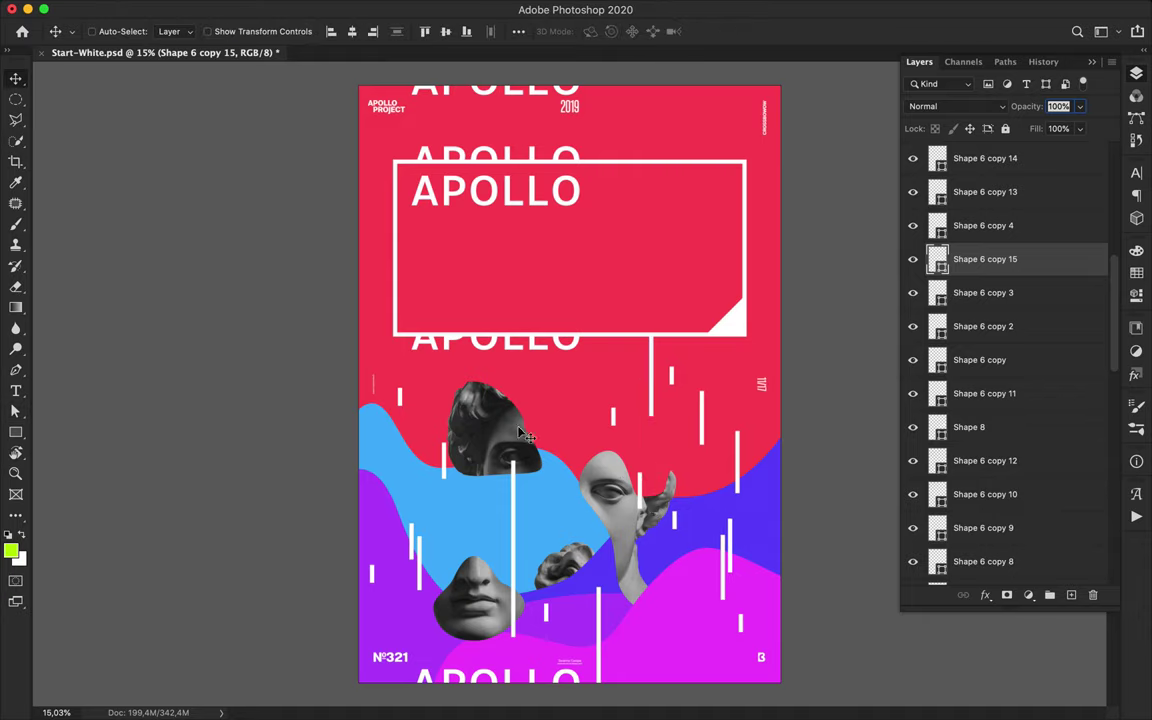
left_click_drag(560, 193, 567, 352)
- Collapse Groupe 1 and draw a 330 × 10560 px rectangle above Shape 7 along the poster's left edge
scroll(1024, 352, "up", 10)
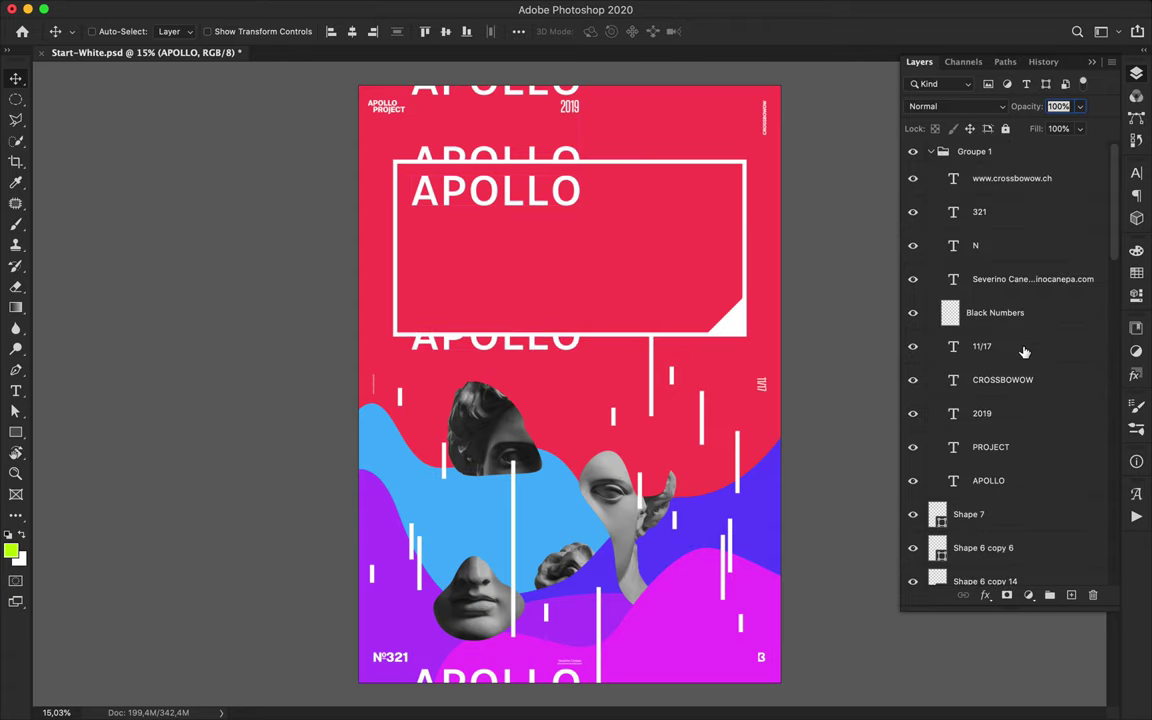
left_click(930, 152)
left_click(935, 180)
key("u")
left_click(177, 31)
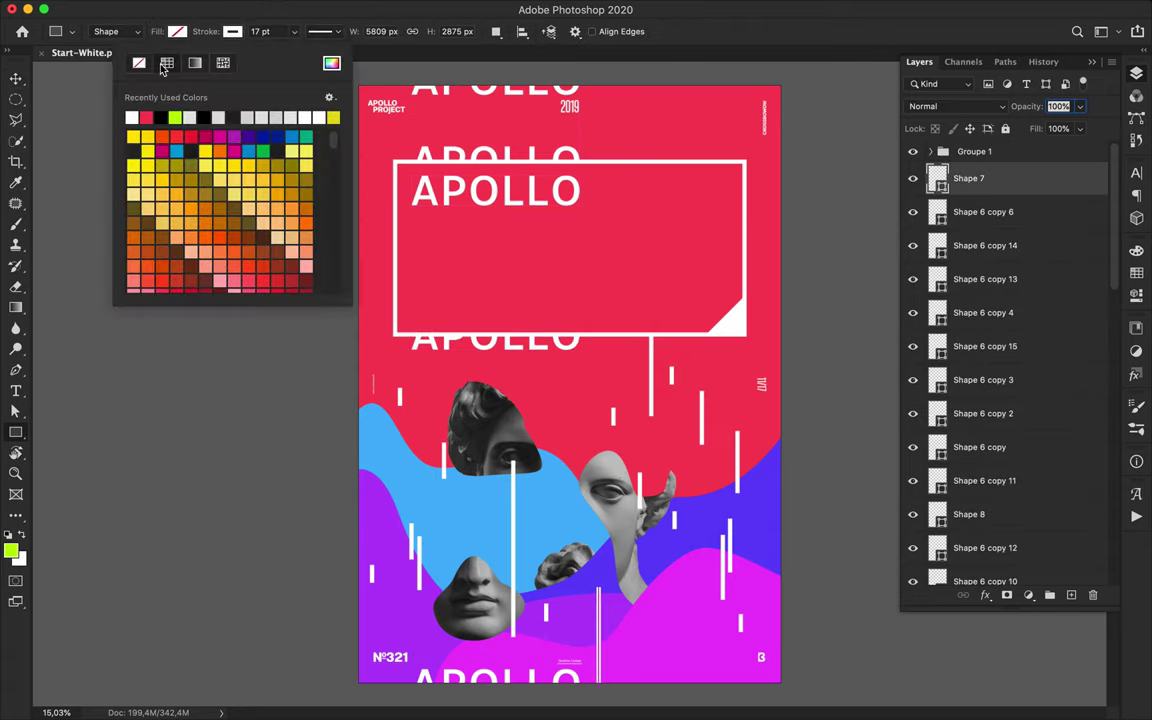
left_click(316, 450)
key("Escape")
mouse_move(347, 698)
left_mouse_down()
mouse_move(386, 172)
mouse_move(366, 63)
left_mouse_up()
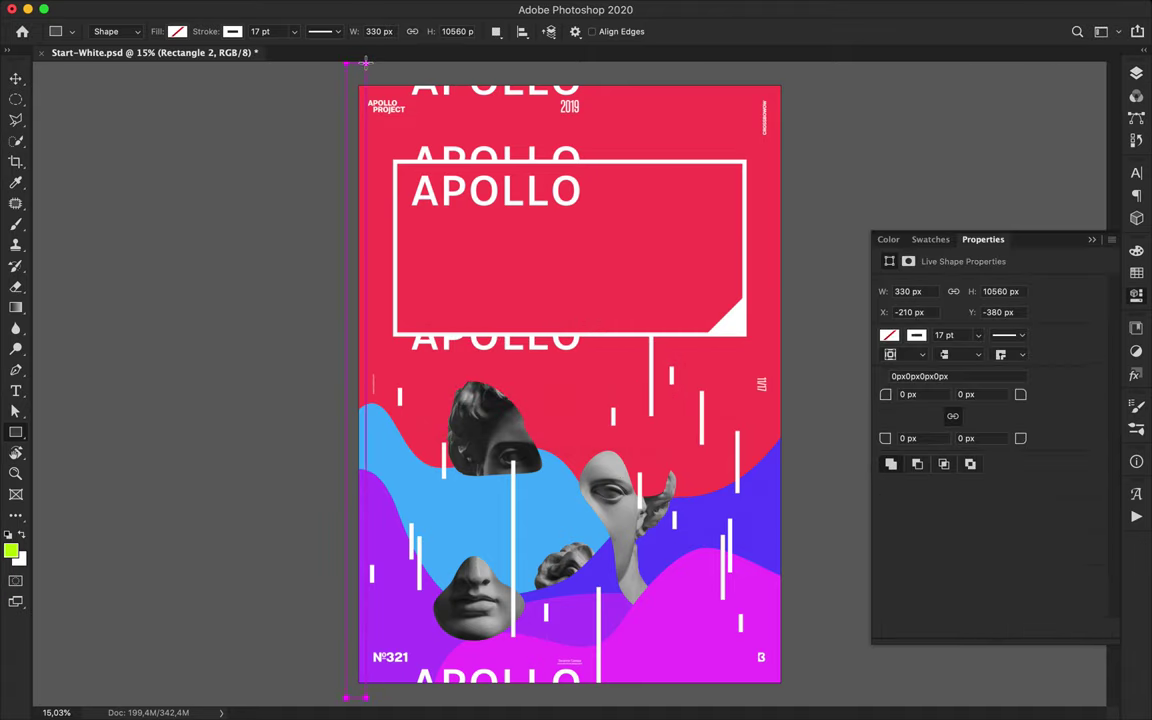
- Give the edge rectangle a white fill without stroke and set its blend mode to Overlay
left_click(232, 31)
left_click(177, 32)
left_click(77, 117)
left_click(1135, 74)
left_click(940, 106)
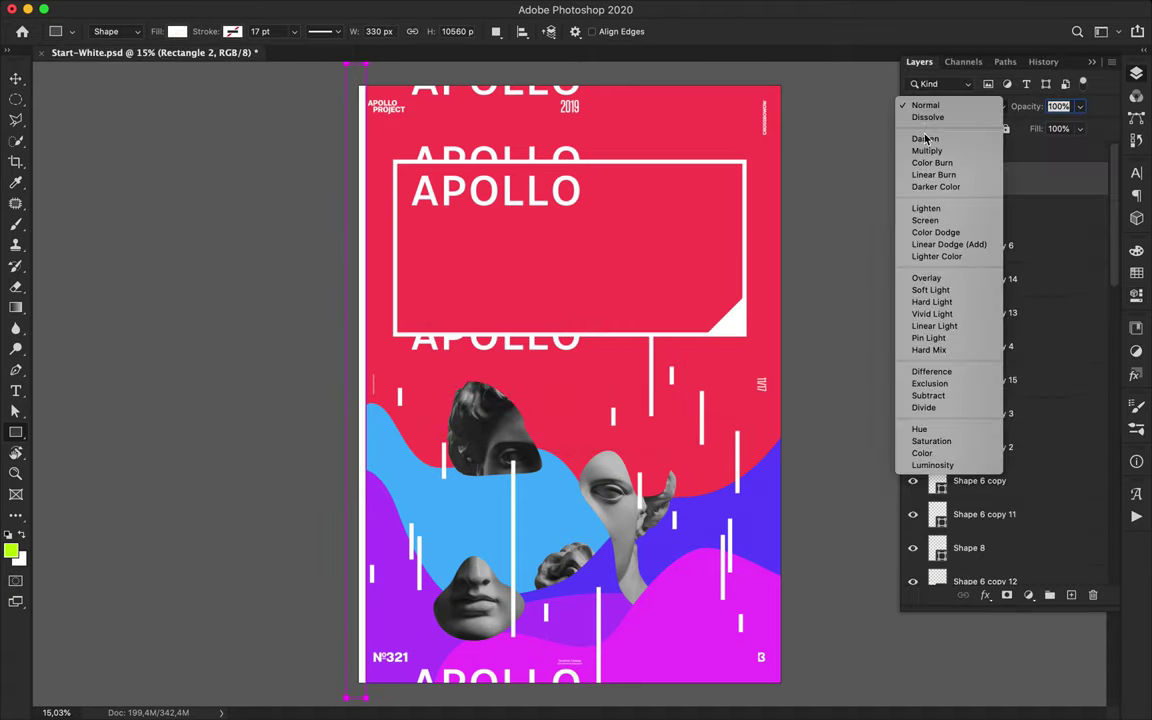
left_click(926, 277)
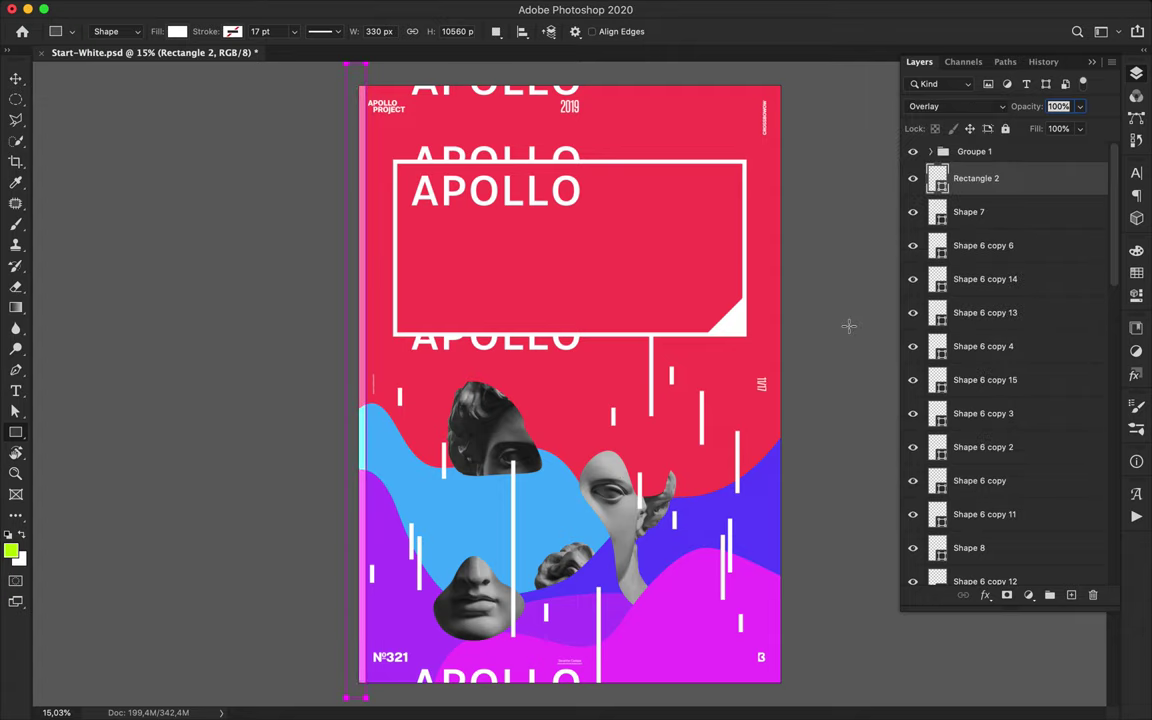
- Delete the Overlay rectangle from the poster's left edge
key("v")
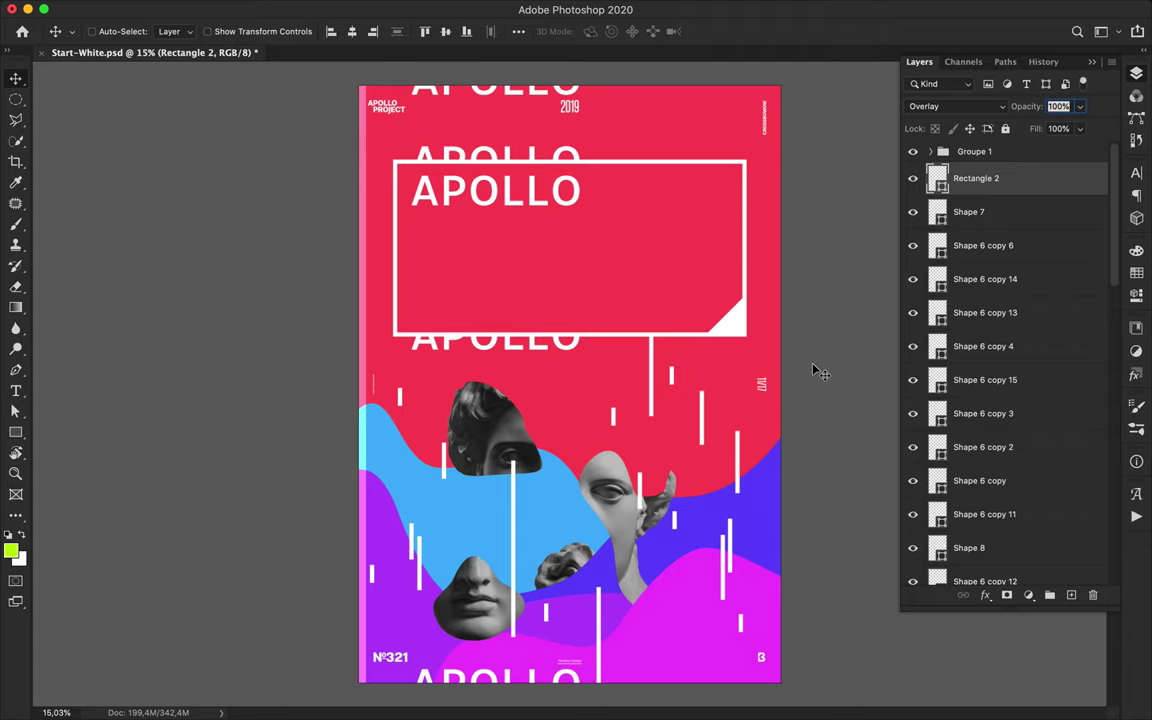
left_click_drag(418, 293, 447, 432)
key("Delete")
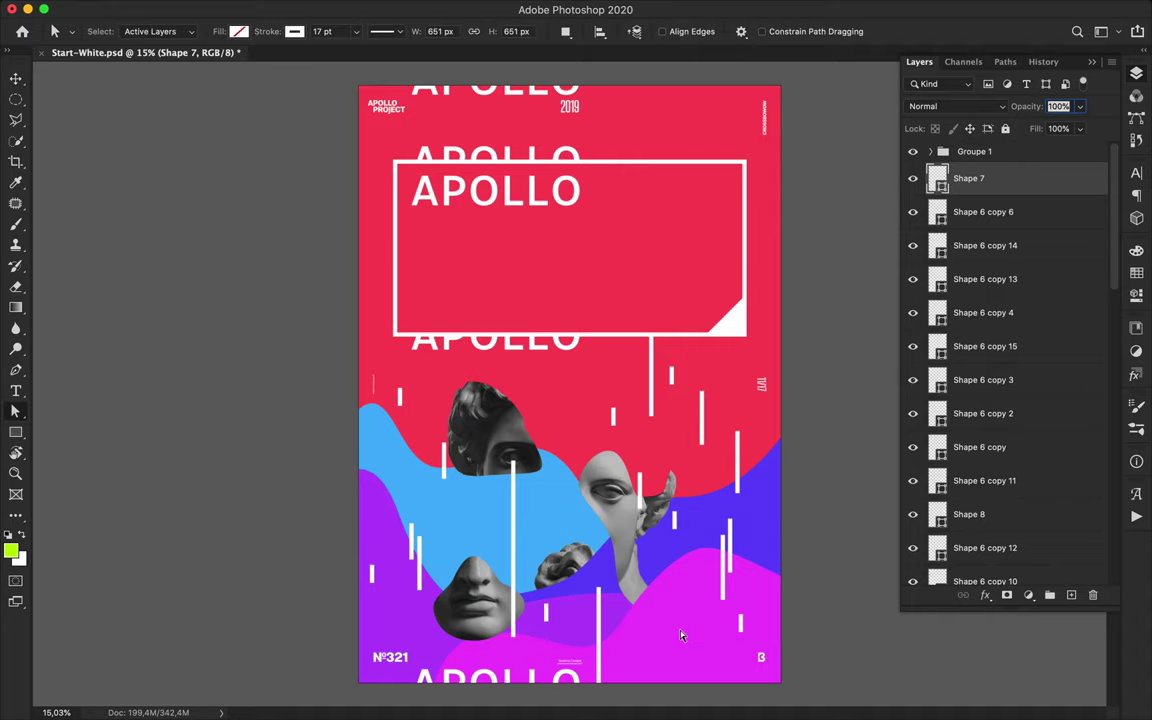
- Save the document and reshape the magenta wave (Shape 1) so its crest and right edge sit lower
key("super+s")
key("a")
left_click(686, 637, "super")
left_click_drag(707, 563, 706, 598)
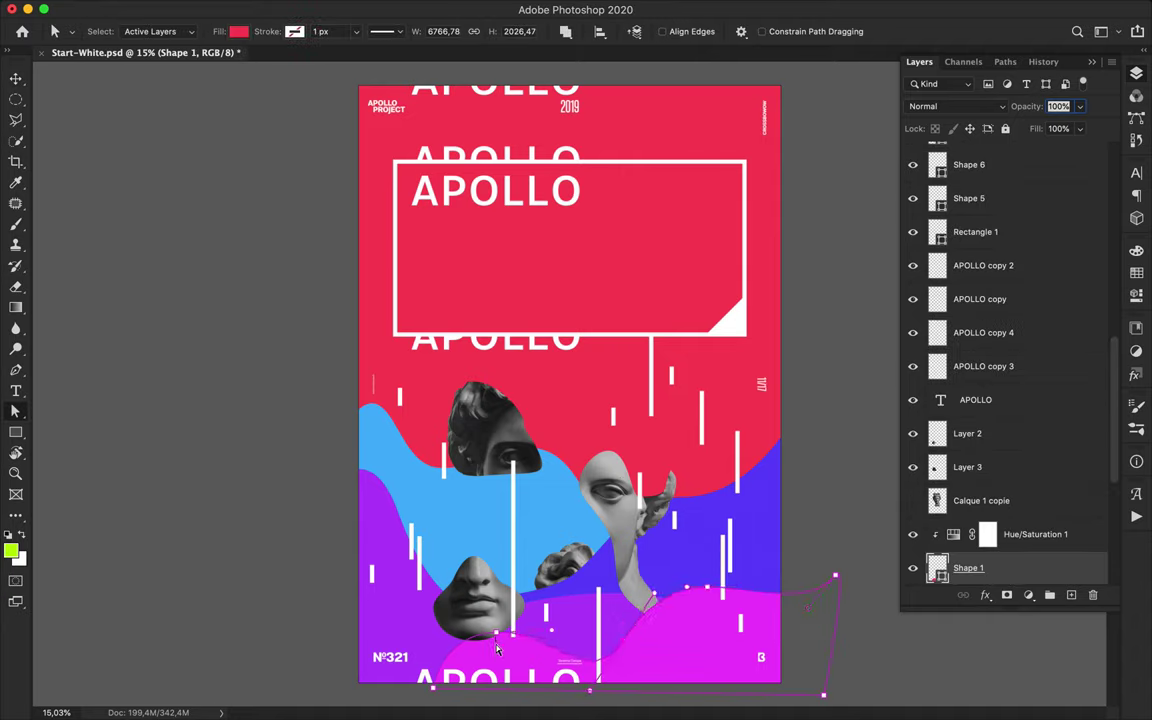
left_click_drag(487, 651, 490, 653)
left_click_drag(707, 587, 707, 603)
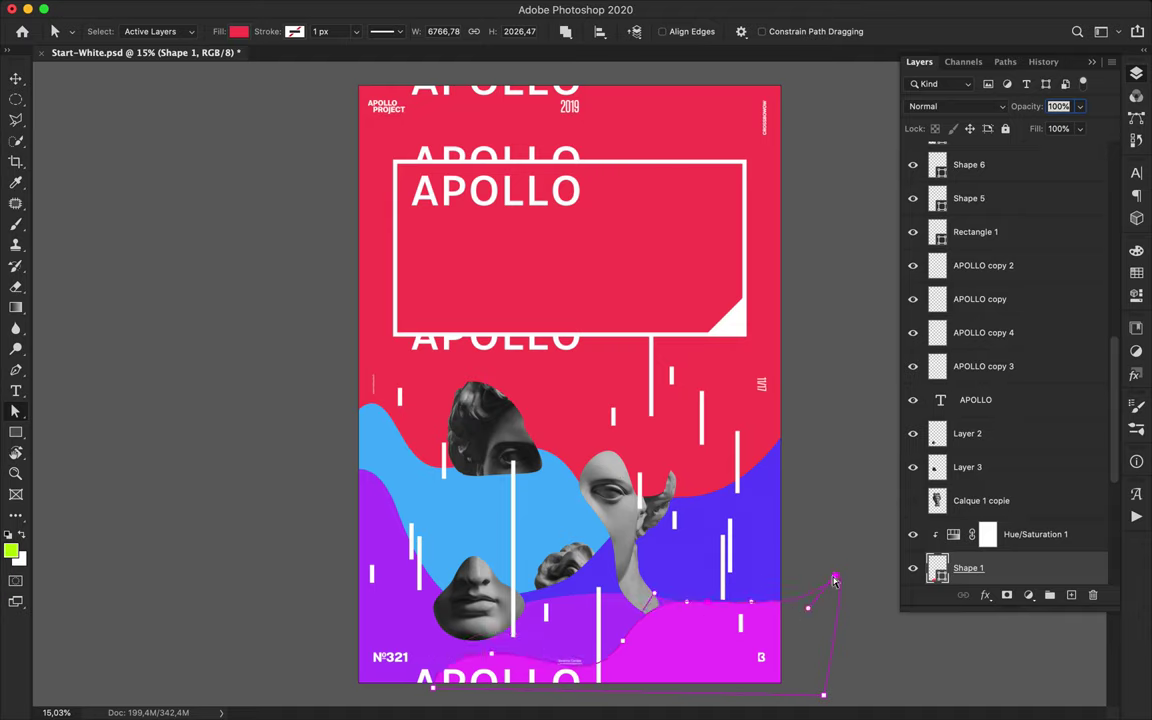
left_click_drag(836, 575, 836, 626)
left_click_drag(707, 603, 713, 622)
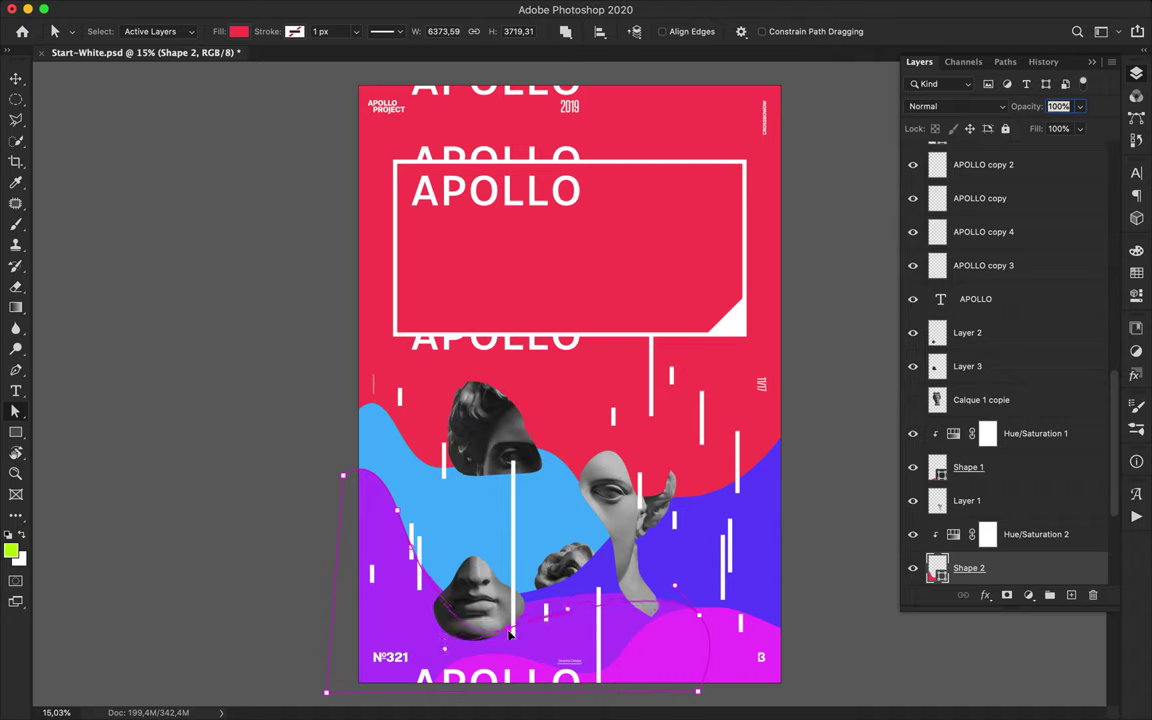
- Lower the purple wave's left crest and reshape the indigo wave into a lower, gentler slope toward the poster's right edge
left_click(392, 521)
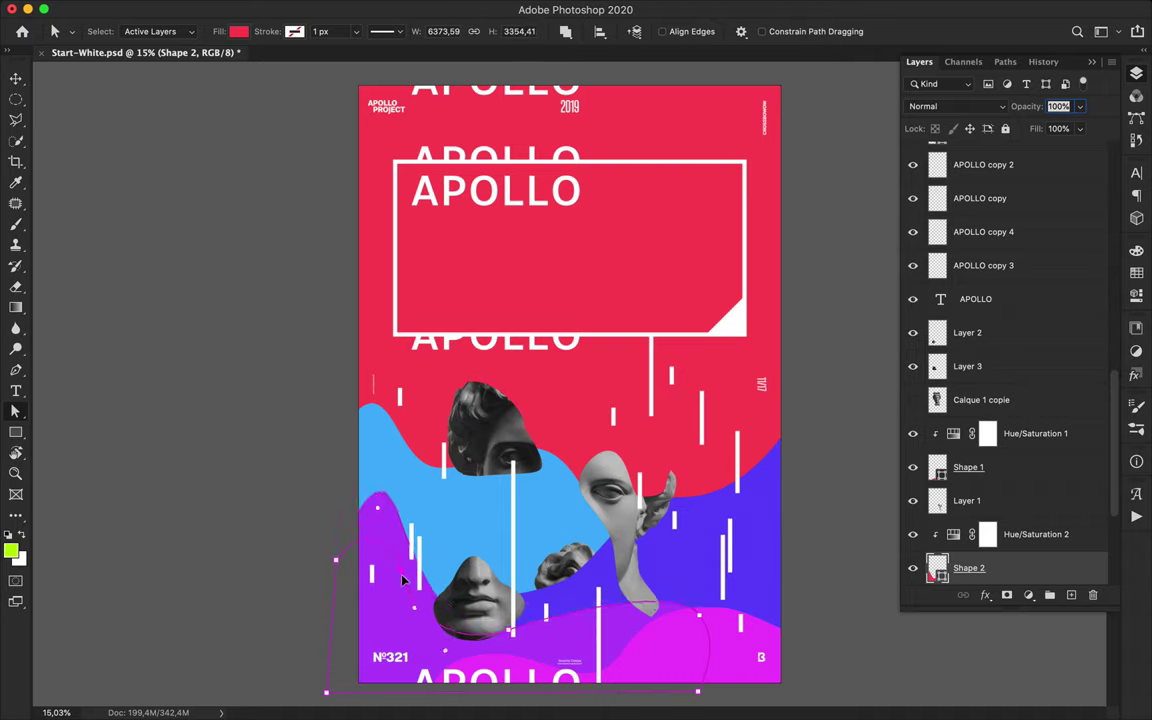
left_click_drag(401, 578, 400, 582)
key("v")
left_click(750, 538)
key("a")
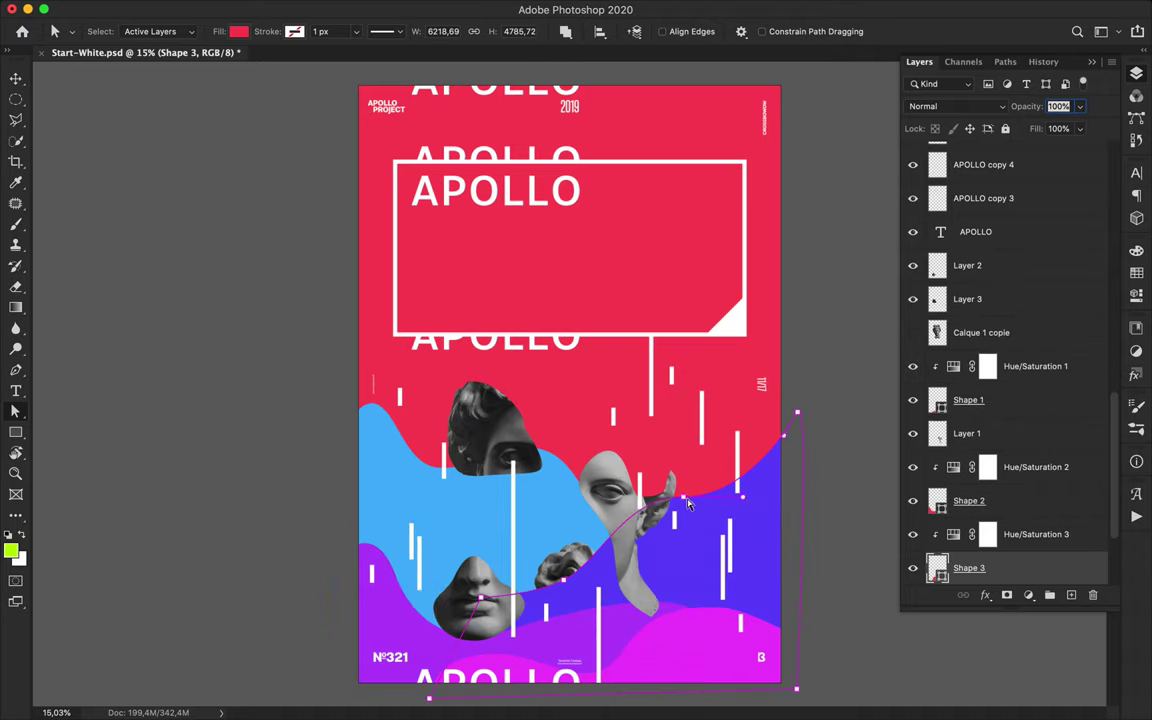
left_click_drag(688, 503, 787, 442)
left_click_drag(798, 524, 702, 477)
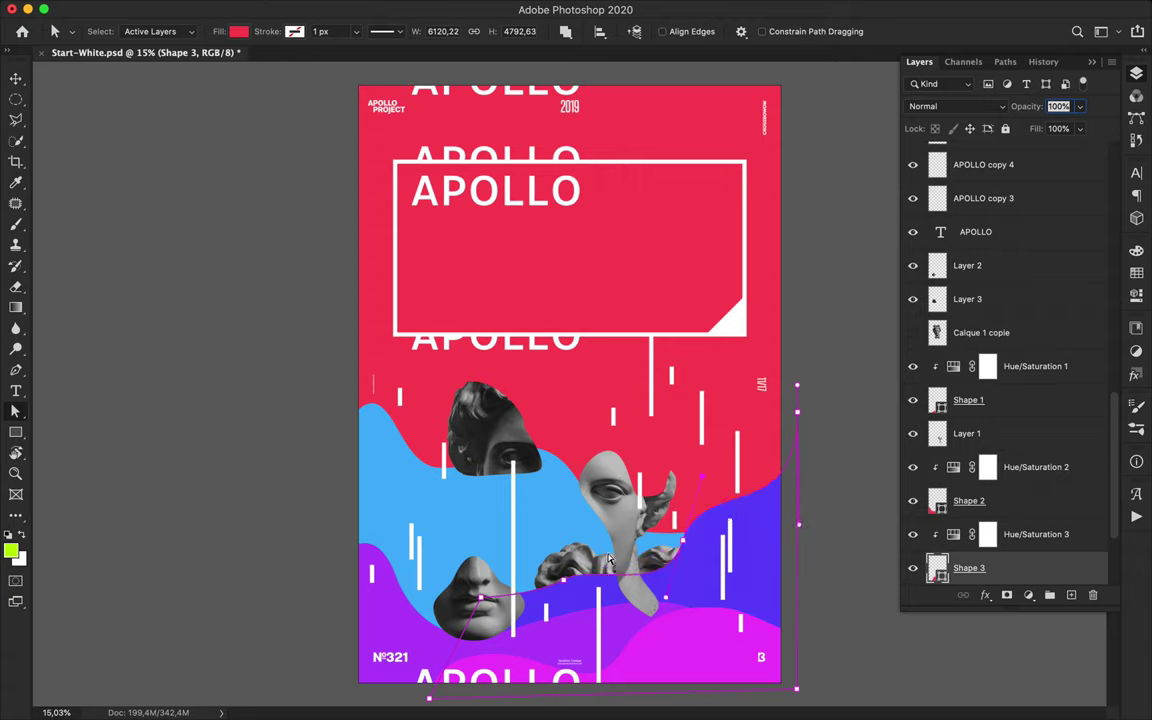
- Lower the light blue wave's left crest, trough and middle crest so more red shows around the face fragments
key("v")
left_click(463, 531)
key("a")
left_click_drag(443, 467, 443, 527)
left_click_drag(533, 449, 634, 584)
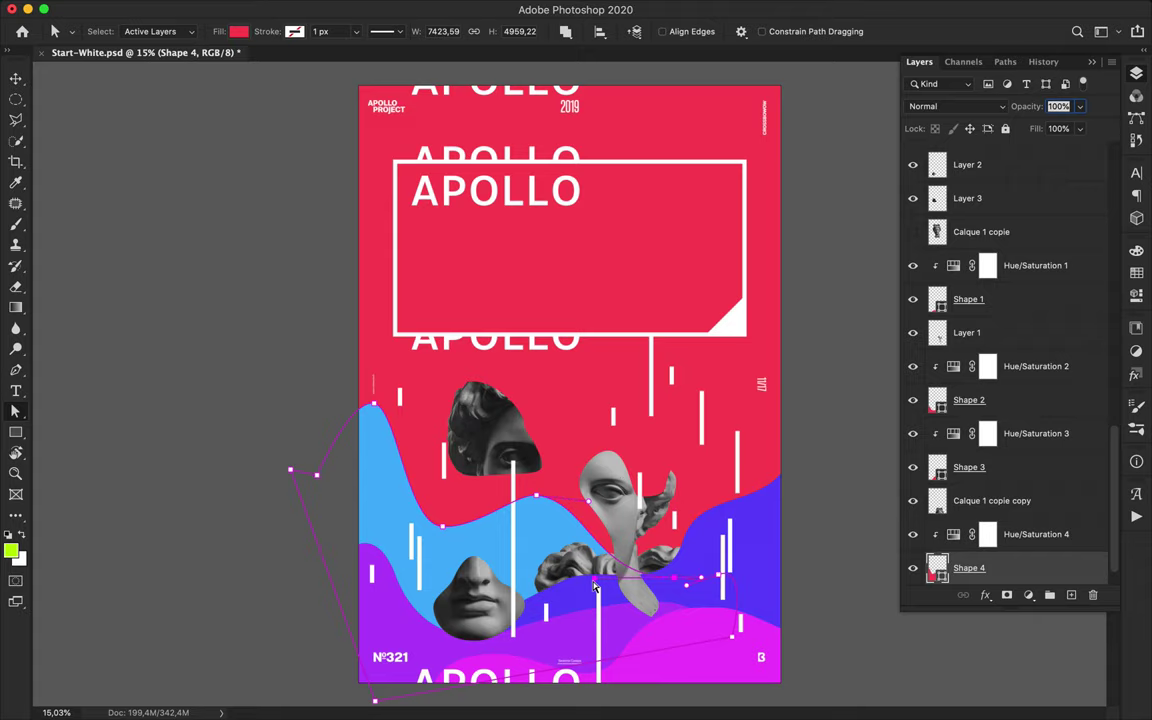
left_click_drag(371, 452, 308, 432)
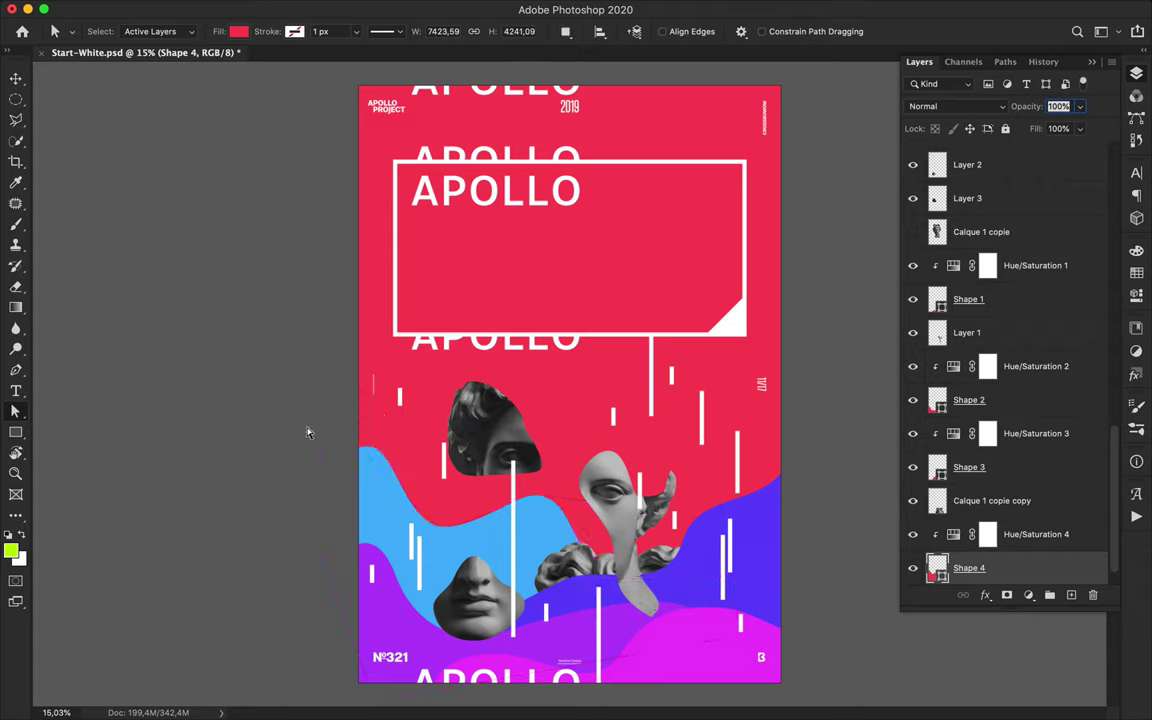
- Merge each of the four wave shapes with its clipped Hue/Saturation adjustment layer
left_click(805, 8)
left_click(862, 58)
scroll(1010, 500, "down", 2)
left_click(1019, 502, "shift")
key("super+e")
left_click(1010, 438)
left_click(1008, 469, "shift")
key("super+e")
left_click(1024, 402)
left_click(1028, 436, "shift")
key("super+e")
left_click(1020, 367)
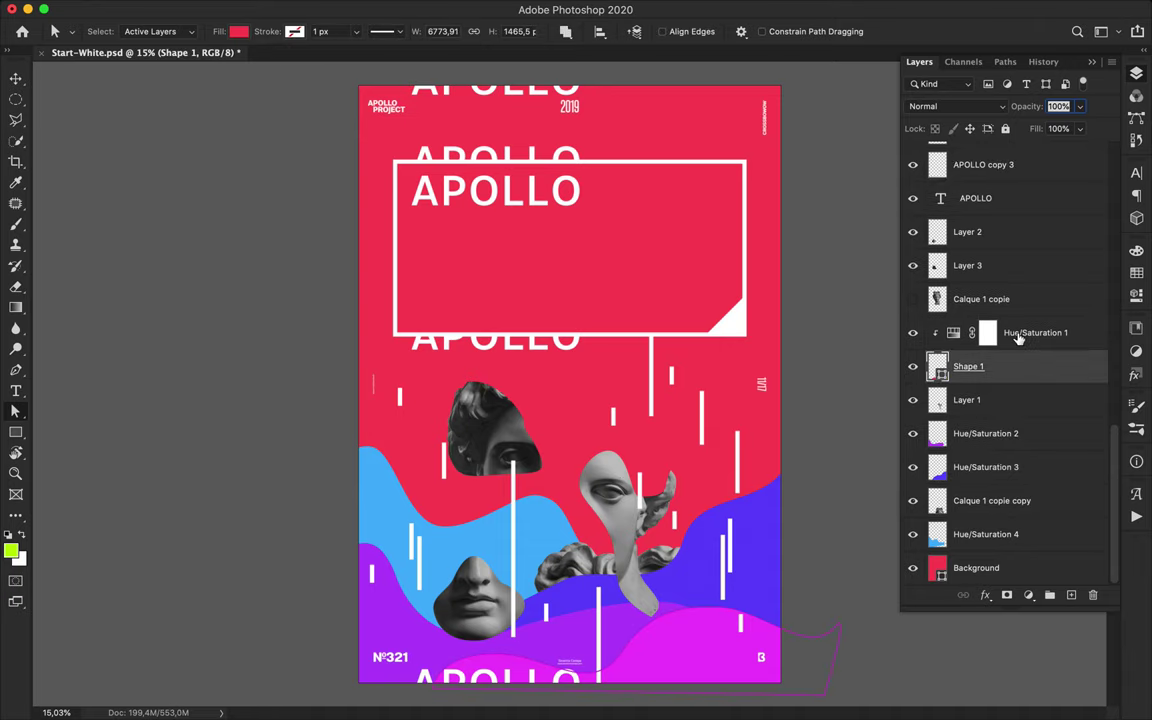
left_click(1018, 337, "shift")
- Duplicate the red Background and add 258.86% uniform monochromatic noise to the copy as a smart object
left_click(944, 572)
key("ctrl+j")
left_click(374, 8)
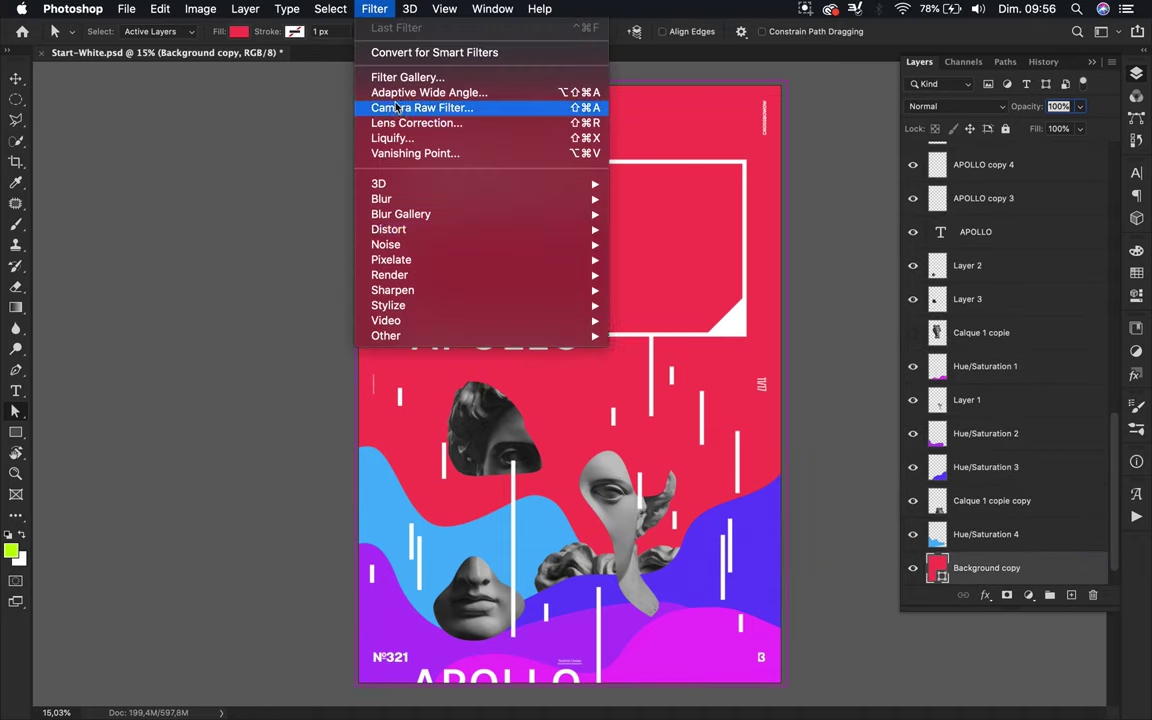
mouse_move(424, 204)
mouse_move(386, 244)
left_click(660, 305)
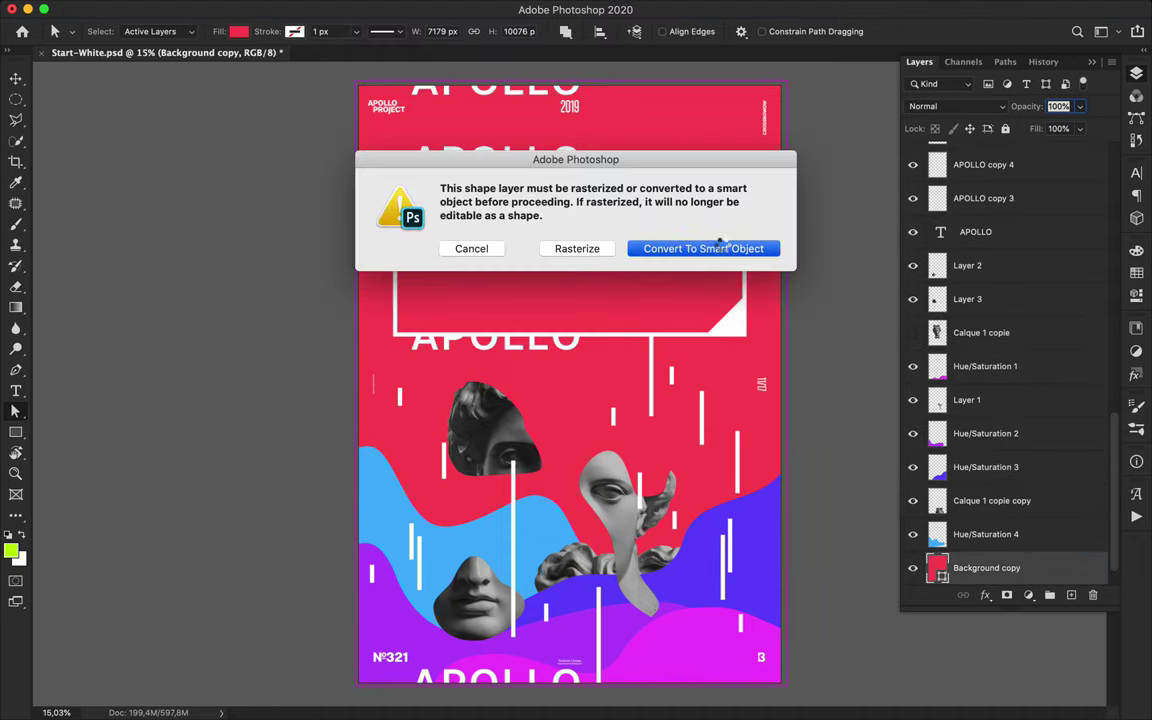
left_click(703, 248)
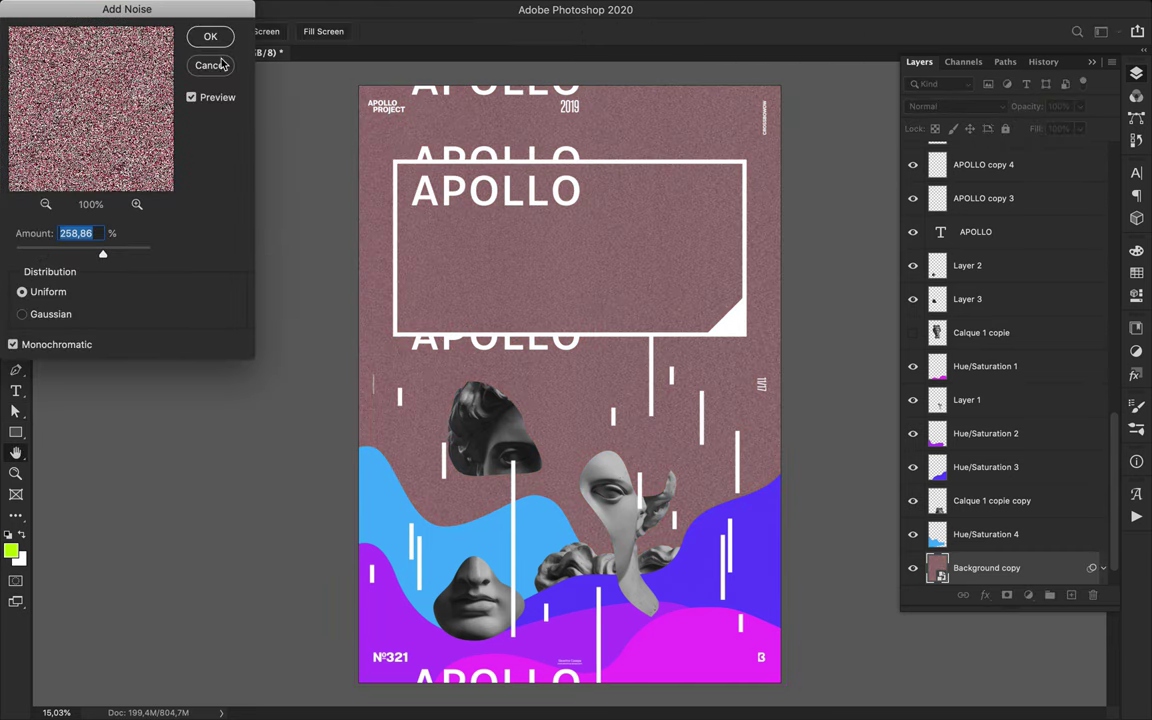
left_click(210, 36)
- Blend the noisy Background copy in Overlay mode with 41% fill
left_click(962, 106)
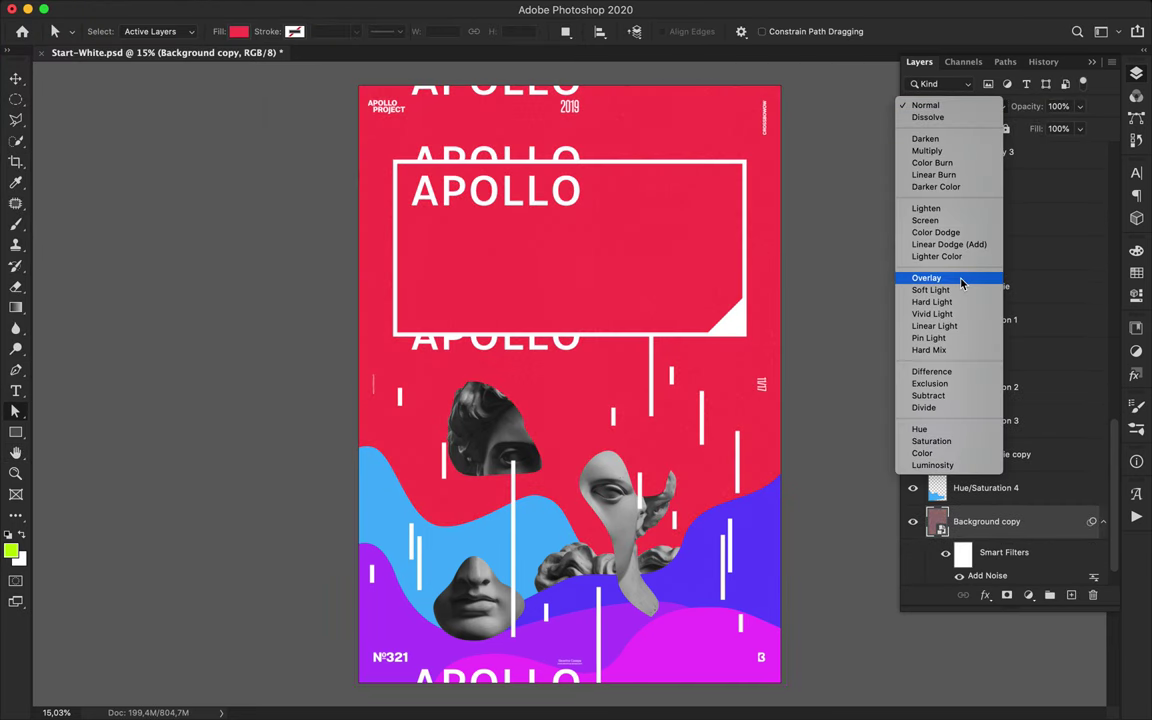
left_click(962, 279)
key("super+plus")
key("super+plus")
key("super+plus")
key("super+plus")
key("super+plus")
scroll(723, 291, "down", 10)
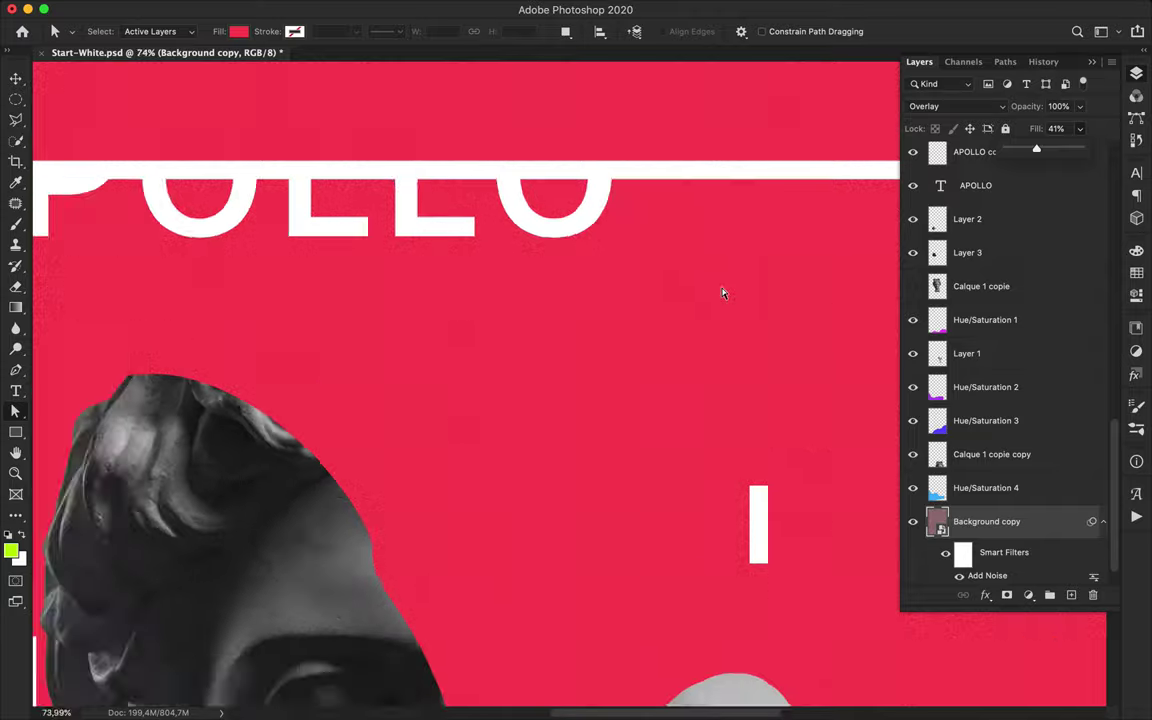
scroll(1031, 540, "down", 2)
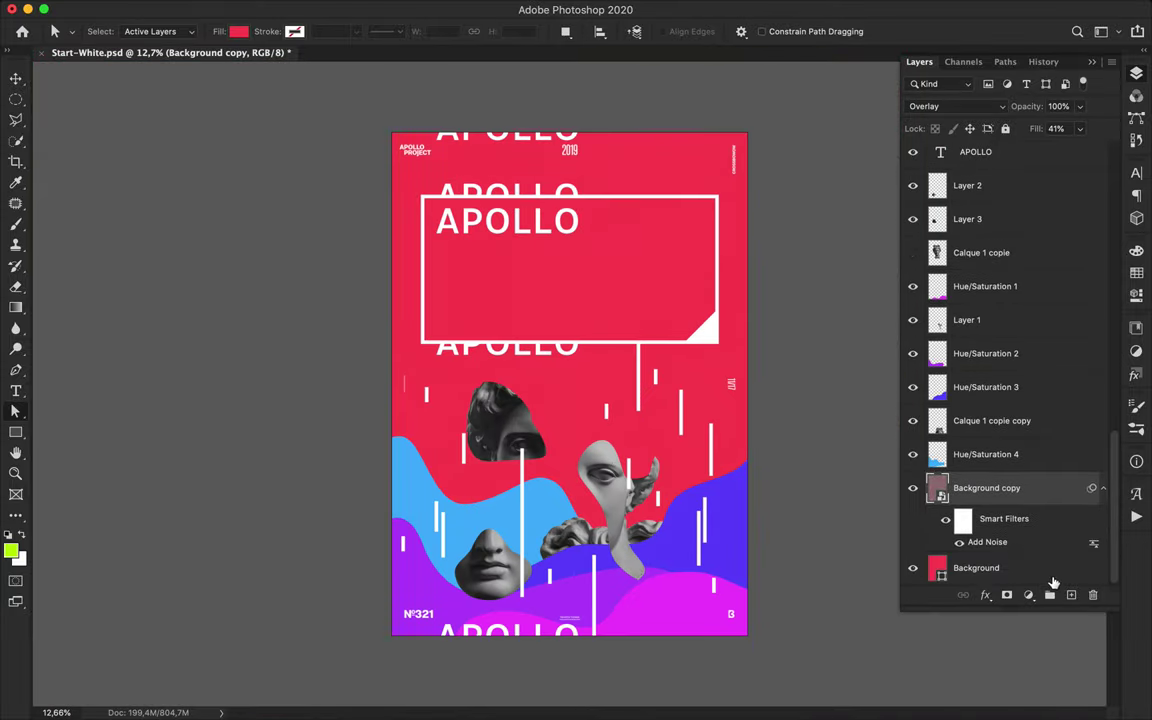
- Fill a new layer above the Background copy with a reversed radial black-to-white gradient, light in the lower centre and dark toward the top
left_click(1071, 595)
key("g")
left_click(134, 37)
left_click(331, 215)
left_click(623, 196)
left_click_drag(575, 520, 569, 73)
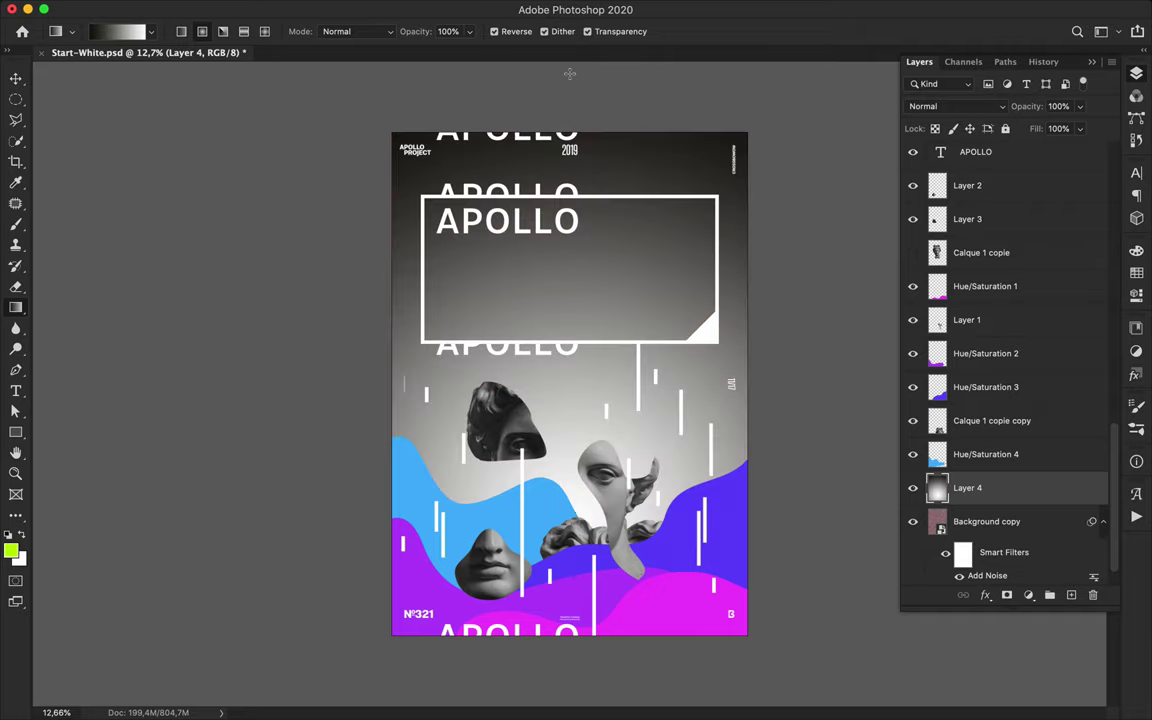
- Set the gradient layer to Multiply with 13% fill
left_click(988, 105)
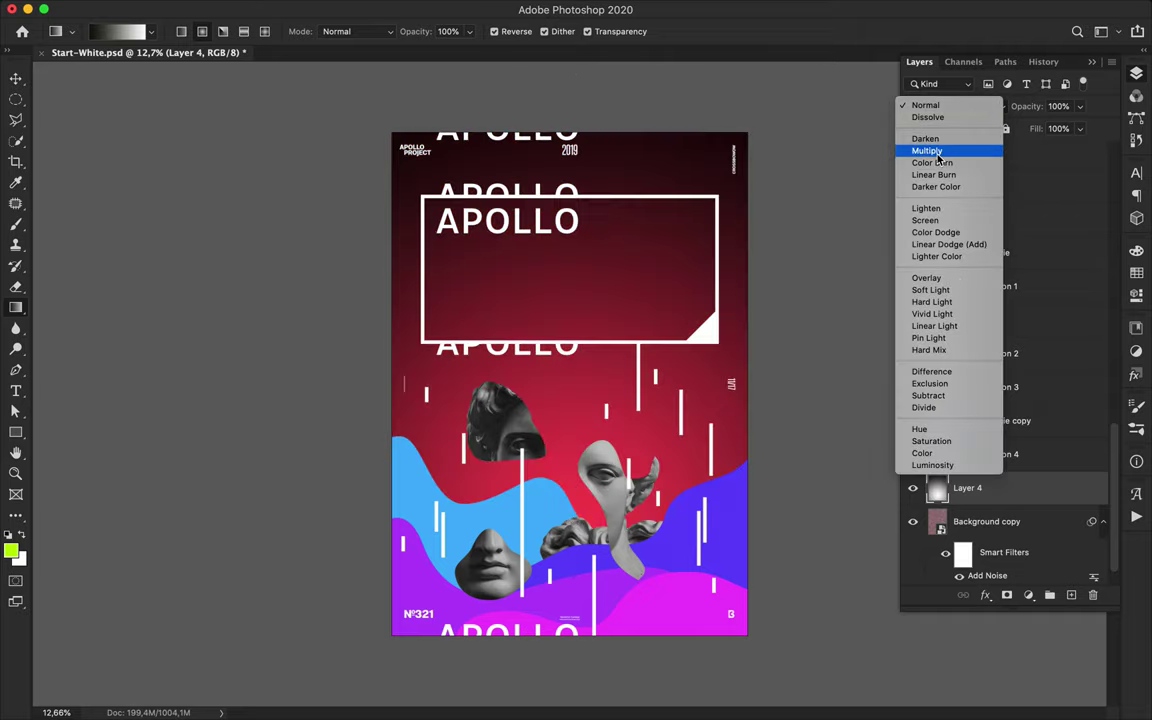
left_click(927, 150)
left_click_drag(1080, 128, 1021, 155)
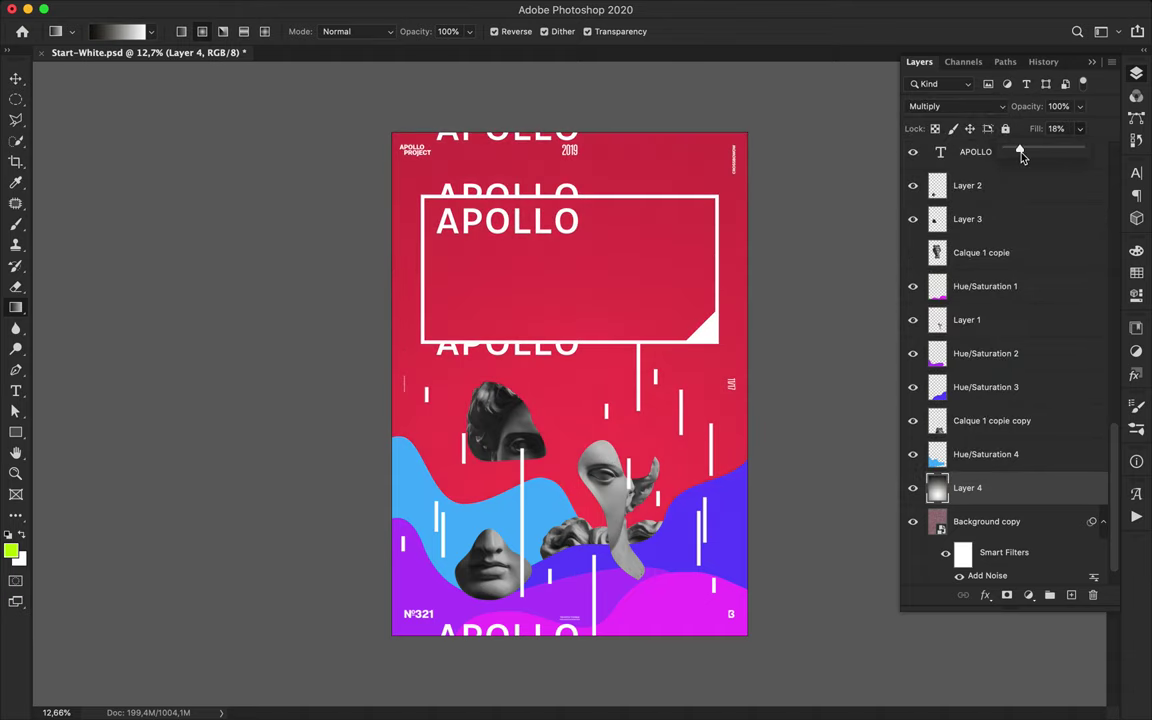
scroll(671, 316, "up", 2)
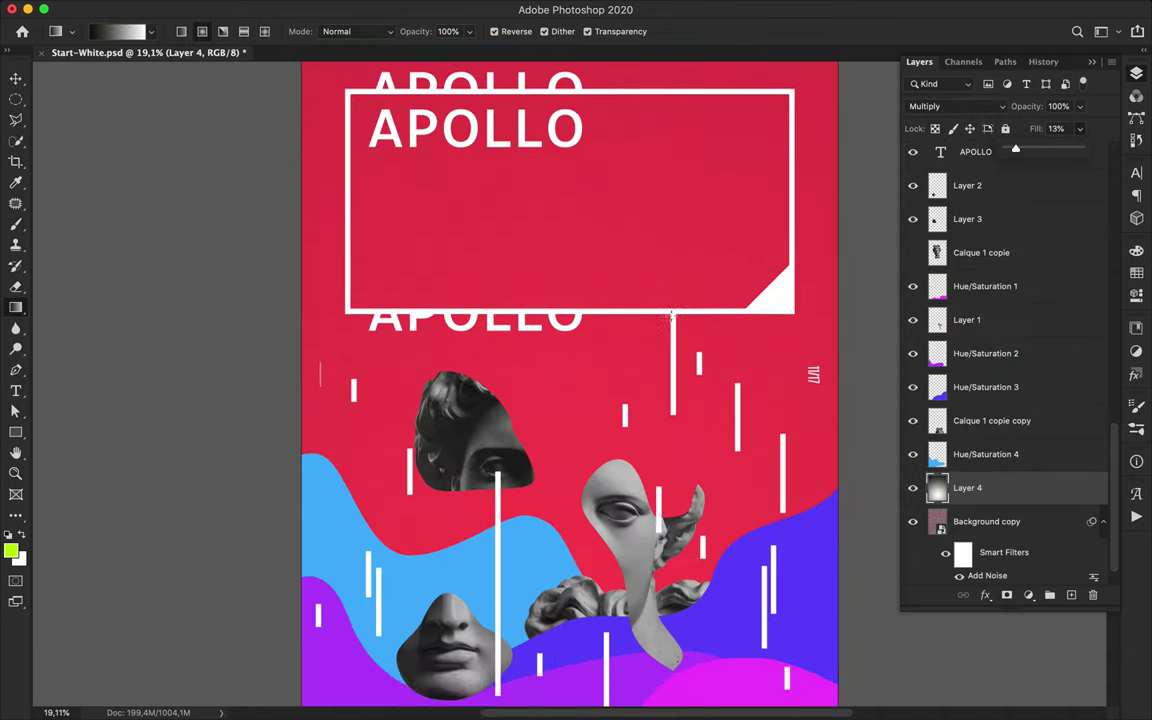
key("v")
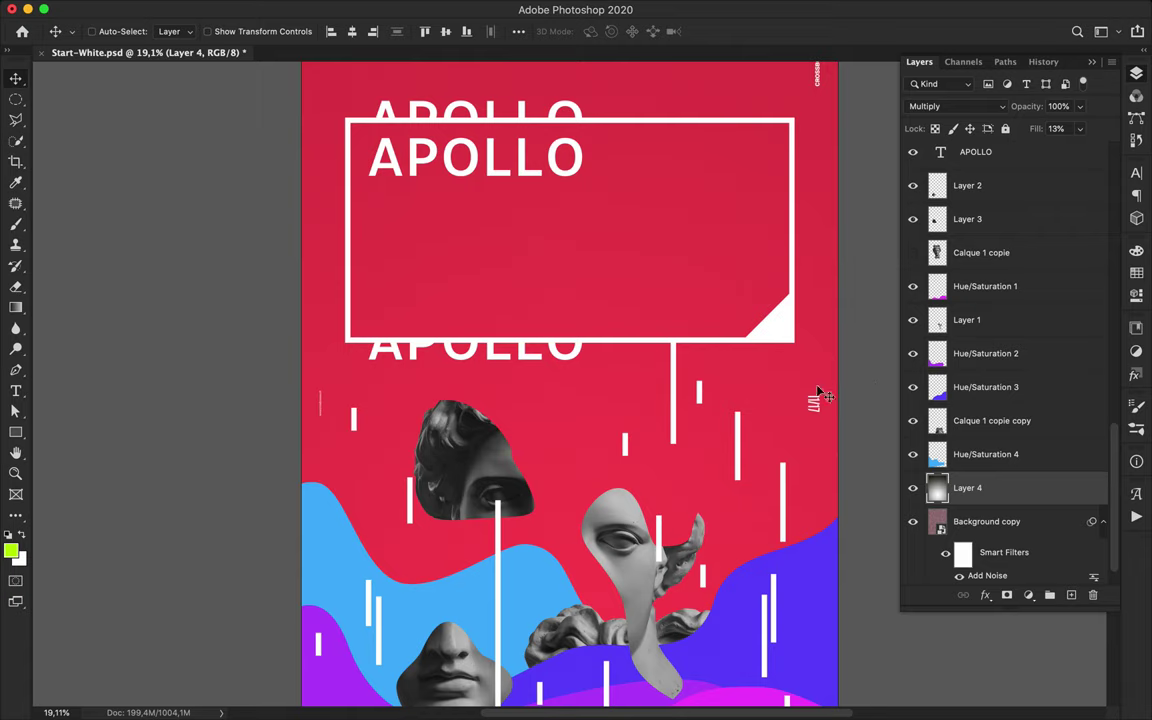
scroll(808, 390, "down", 5)
left_click(726, 474)
left_click(667, 443, "shift")
left_click(615, 416, "shift")
left_click(478, 345, "shift")
left_click_drag(1018, 456, 1017, 355)
key("super+z")
- Duplicate the light blue wave layer, Hue/Saturation 4, and reapply the Add Noise filter to the copy
left_click_drag(1027, 463, 1028, 452)
left_click(382, 9)
left_click(396, 30)
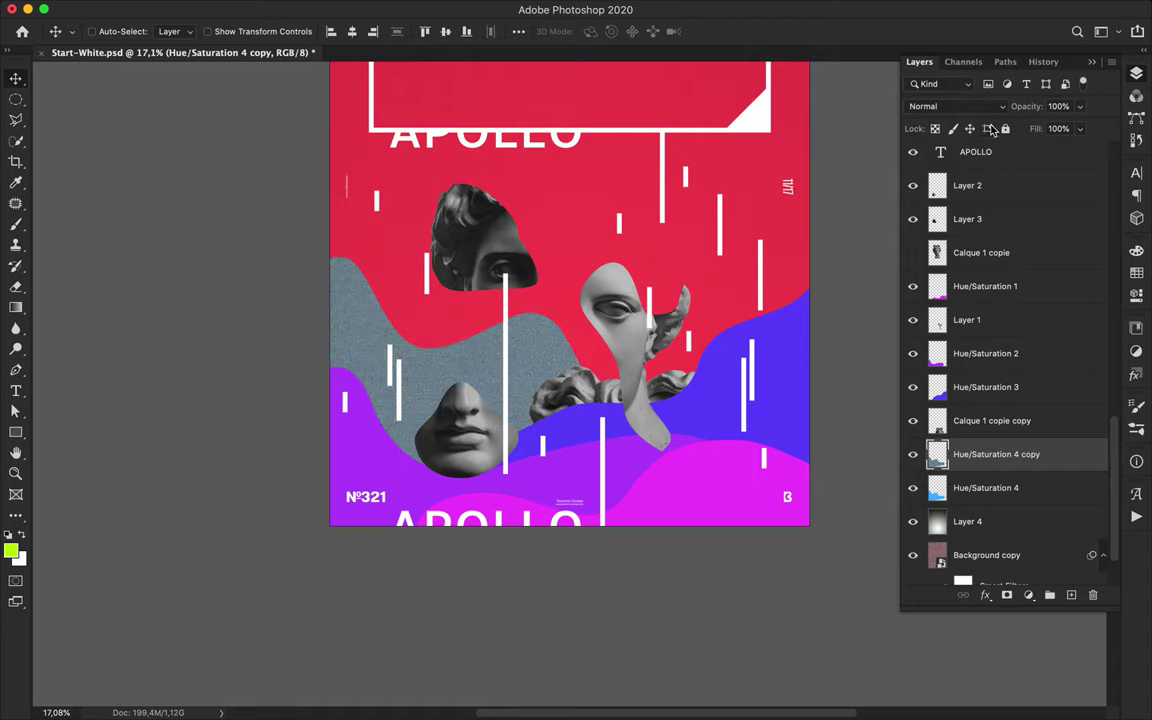
- Blend the noisy light blue wave copy in Overlay mode with 15% fill
left_click(955, 106)
left_click(930, 280)
left_click(1059, 128)
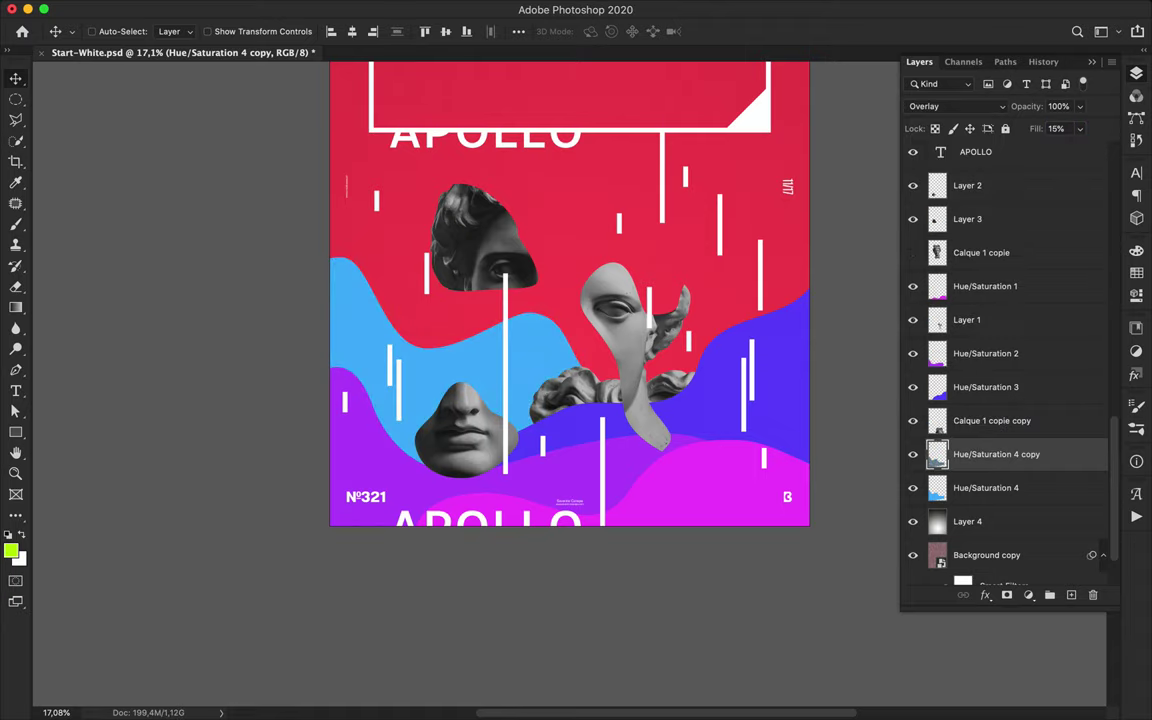
- Duplicate the indigo wave layer, Hue/Saturation 3, as a noise texture and blend it in Overlay mode with reduced fill
left_click(988, 389)
key("super+j")
left_click(339, 7)
key("Escape")
left_click(951, 108)
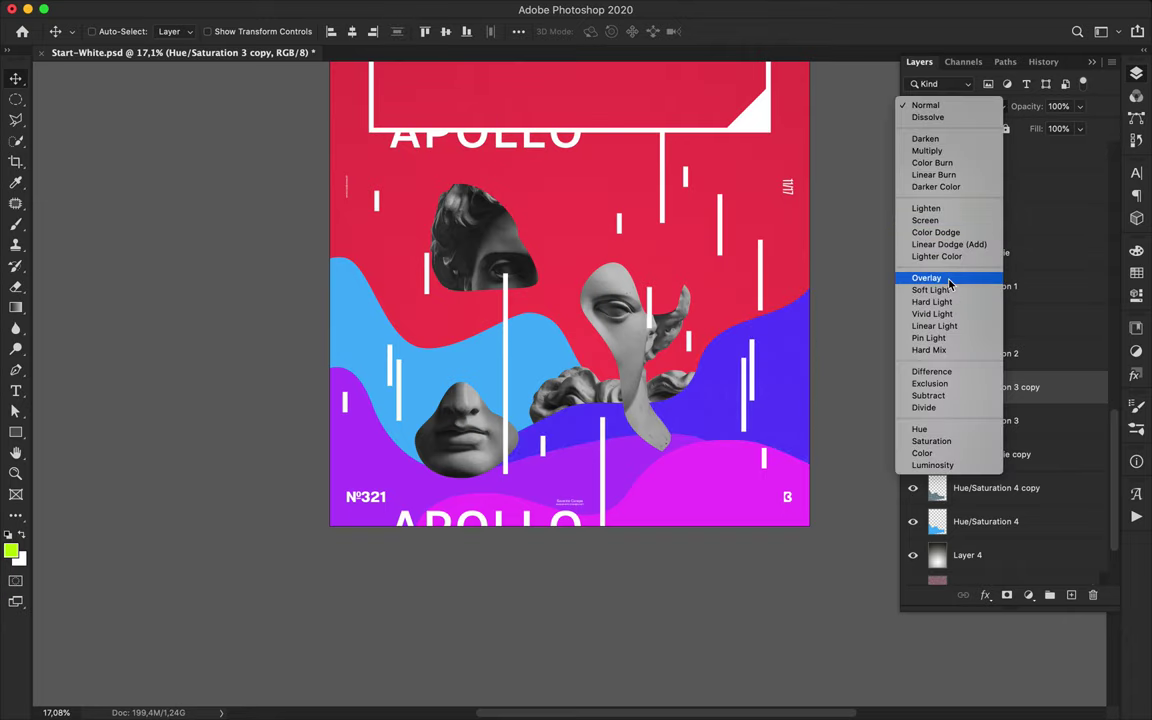
left_click(926, 278)
left_click(1060, 129)
- Duplicate the purple wave layer, Hue/Saturation 2, and reapply the Add Noise filter to the copy
left_click_drag(1037, 354, 1030, 341, "alt")
left_click(368, 7)
left_click(386, 28)
- Blend the noisy purple wave copy in Overlay mode with 15% fill
left_click(951, 106)
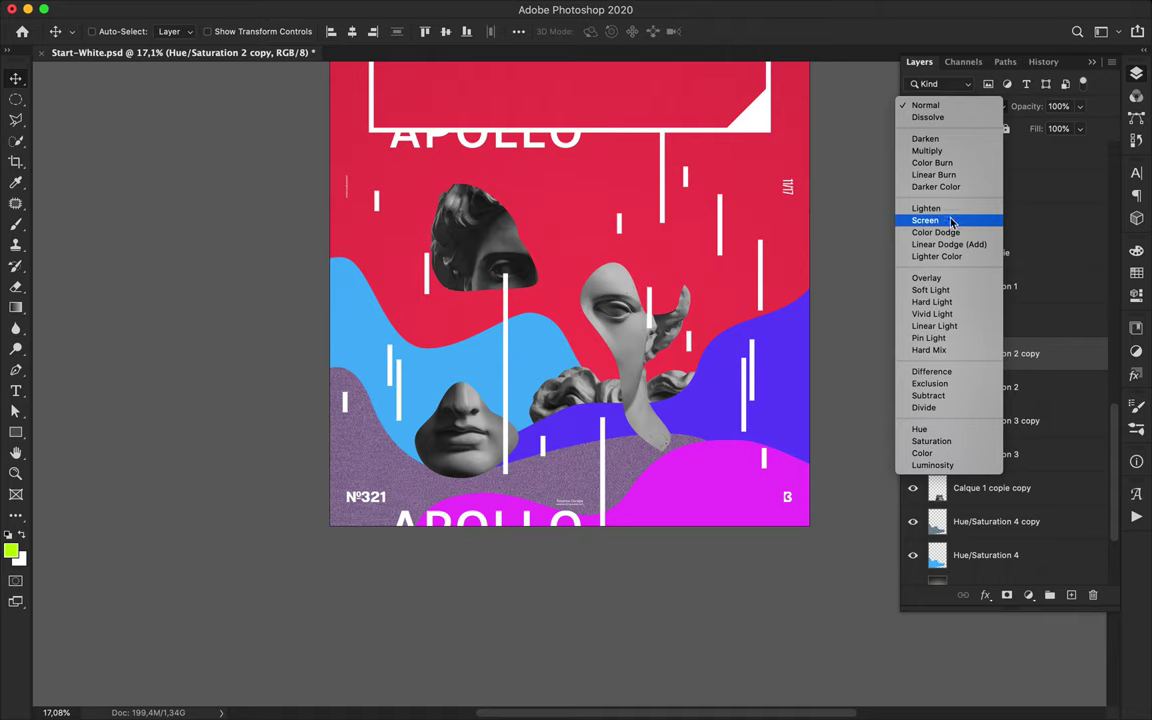
left_click(970, 250)
left_click(1060, 129)
type("15")
key("Return")
- Duplicate the magenta wave layer, Hue/Saturation 1, and reapply the Add Noise filter to the copy
left_click(562, 346, "super")
left_click(783, 360, "super")
left_click(613, 466, "super")
left_click(1040, 286)
key("super+j")
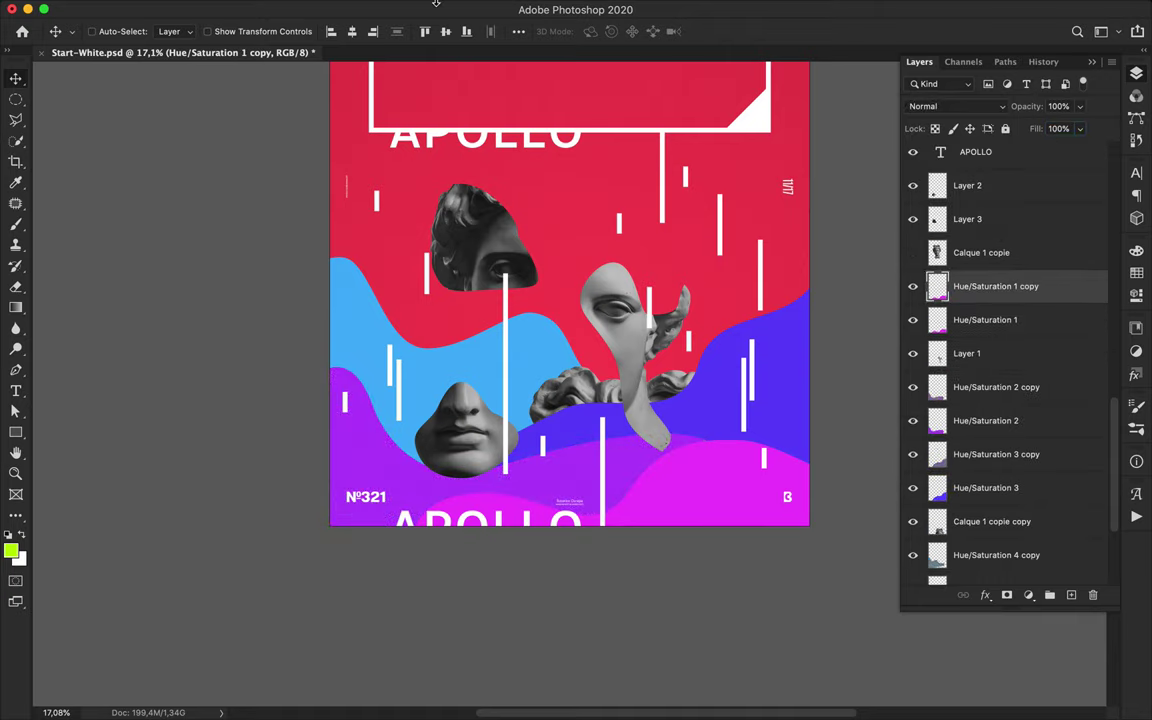
left_click(373, 8)
left_click(390, 31)
- Blend the noisy magenta wave copy in Overlay mode with 15% fill
left_click(951, 106)
left_click(930, 253)
left_click(1051, 128)
type("15")
key("Return")
scroll(738, 334, "up", 5)
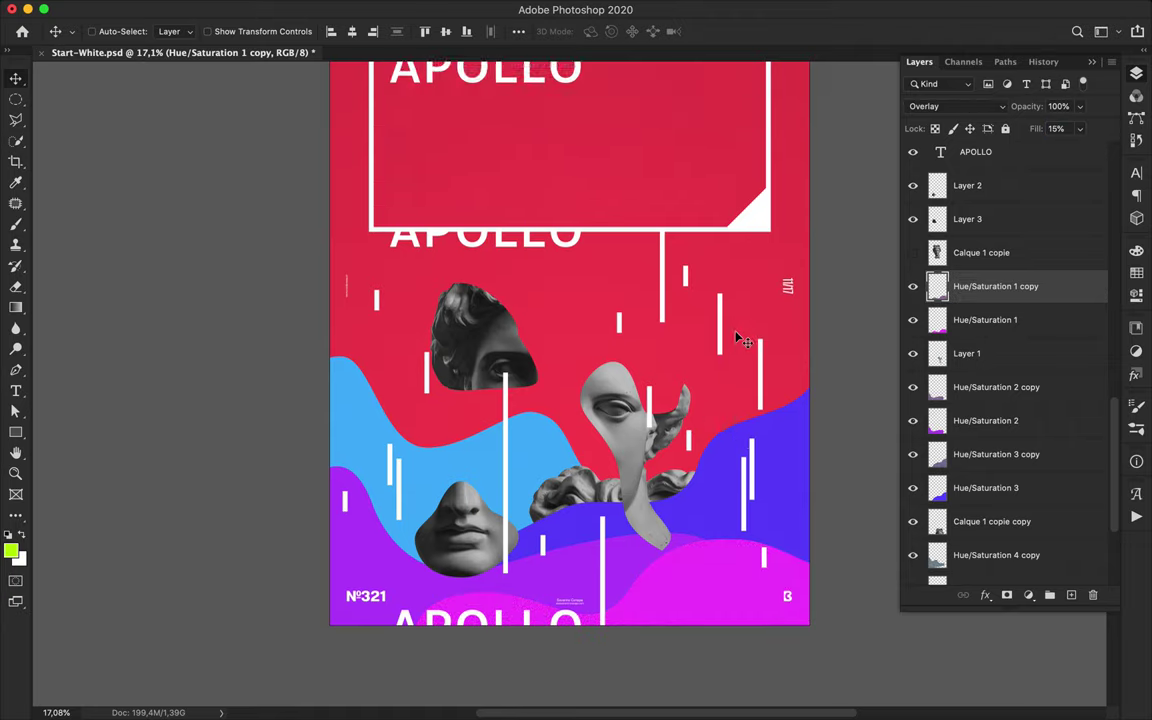
scroll(737, 335, "down", 4)
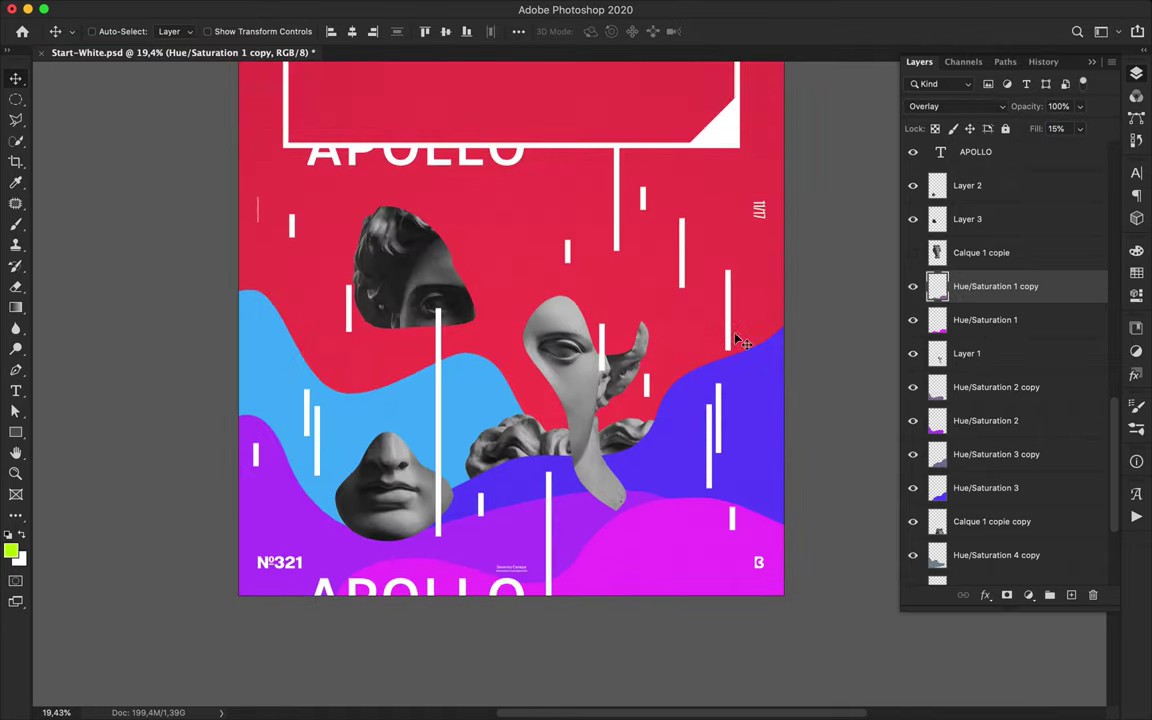
- Move the short white line right of the mouth fragment beneath the purple wave layers in the stack
left_click(480, 500, "super")
left_click_drag(1018, 159, 1010, 476)
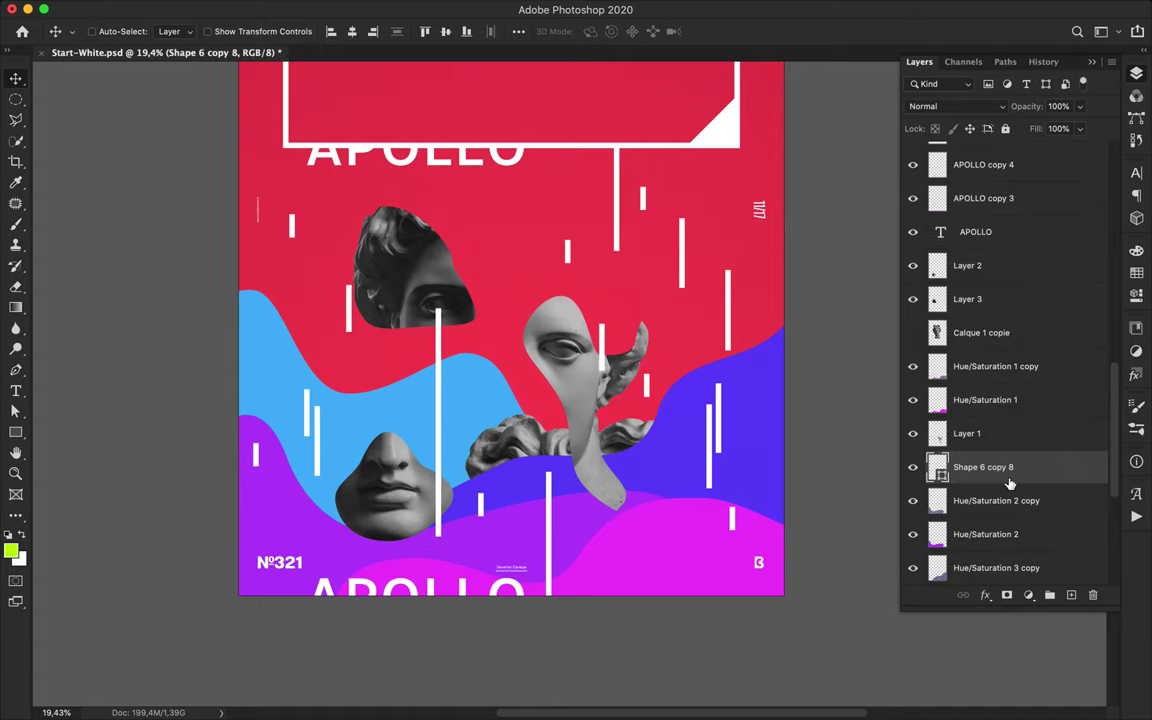
scroll(1000, 430, "down", 3)
left_click_drag(990, 385, 982, 435)
- Tuck the left line of the pair on the indigo wave behind the magenta wave and shift both lines slightly down
left_click(712, 470, "super")
left_click_drag(985, 154, 1000, 285)
left_click(718, 420, "super")
- Draw a straight vertical line from the cut APOLLO title below the frame to the nose fragment with a 3 pt white stroke
key("p")
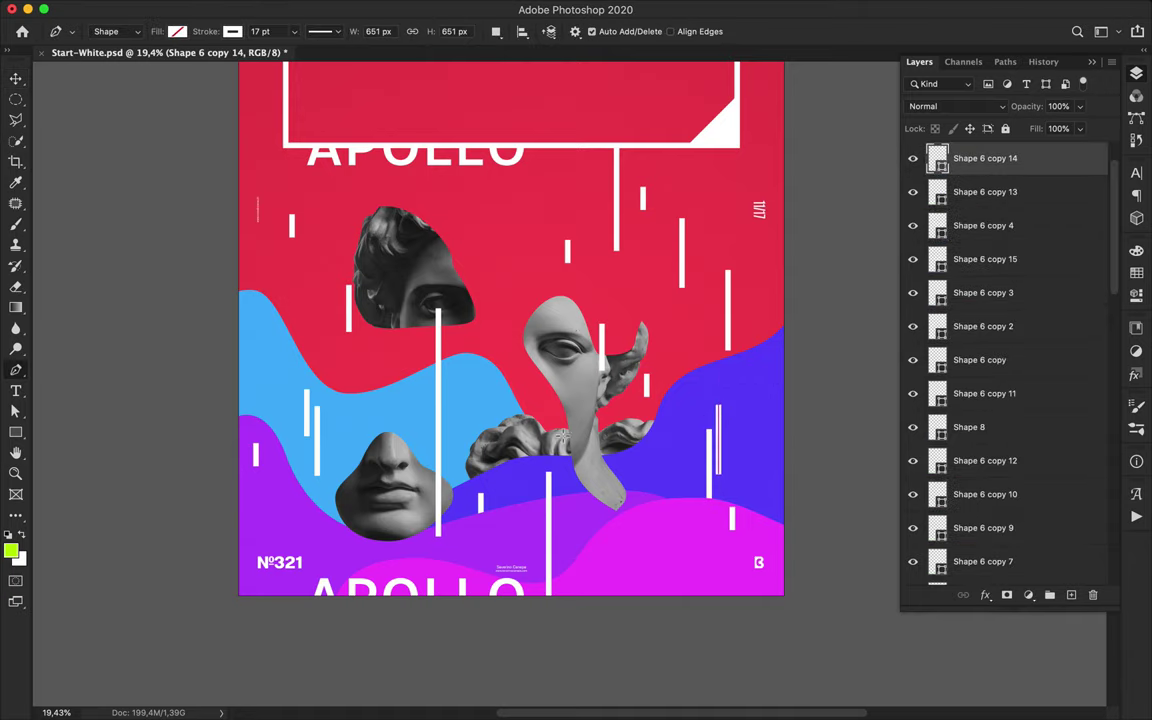
left_click(405, 160)
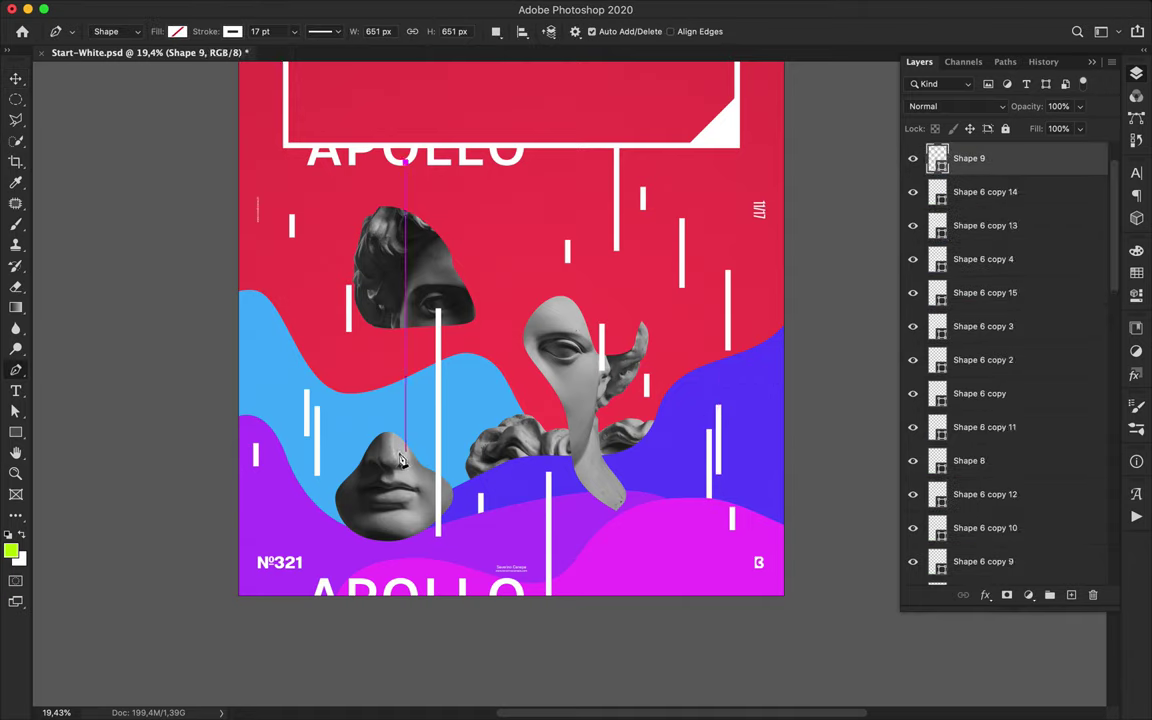
left_click(405, 453, "shift")
type("a1")
key("Return")
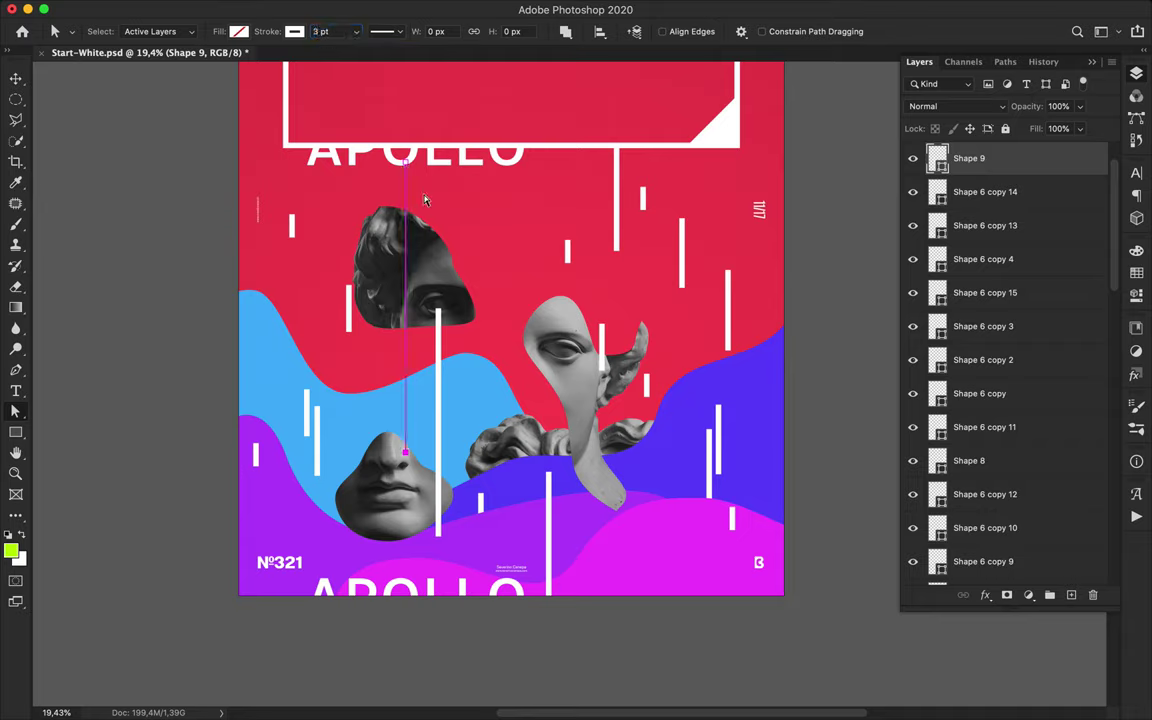
- Move the thin line beneath Layer 3 and place a copy just to its left between Layer 2 and Layer 3
key("v")
left_click_drag(985, 170, 1013, 390)
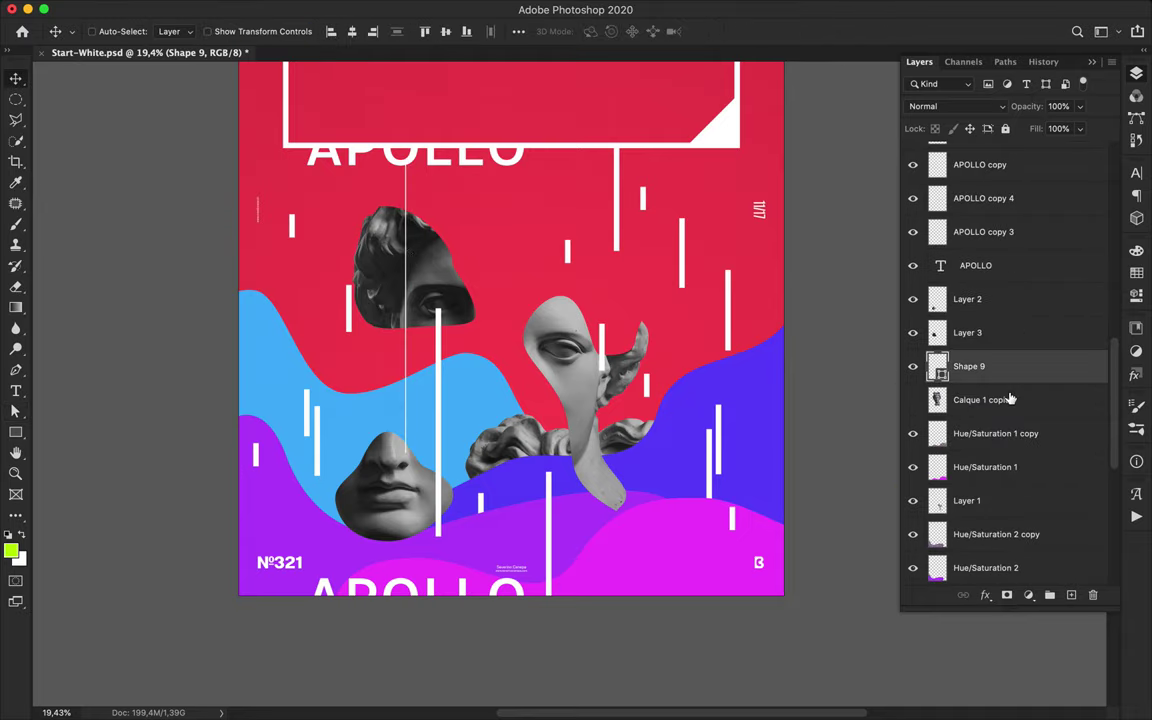
left_click_drag(407, 358, 402, 362, "alt")
left_click_drag(1000, 366, 1010, 331)
- Add two more thin line copies farther left, one beneath Calque 1 copie and one above Layer 3
left_click_drag(402, 362, 394, 363, "alt")
left_click_drag(992, 332, 985, 481)
left_click_drag(394, 356, 381, 358, "alt")
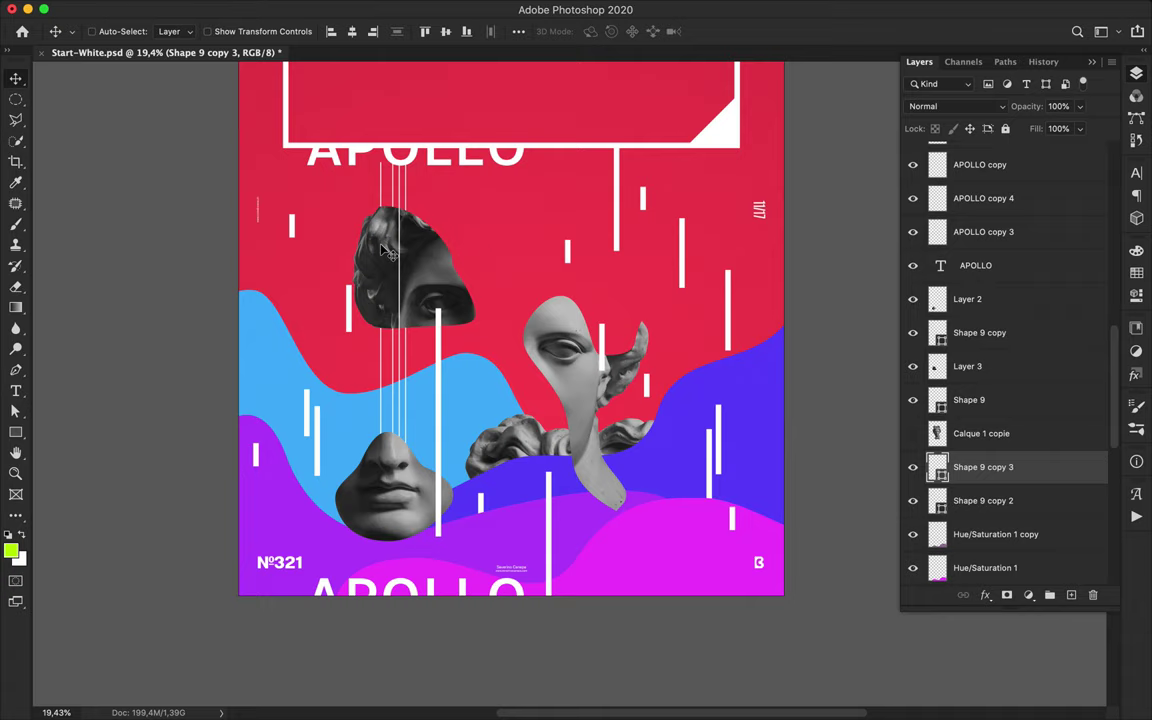
key("a")
key("v")
left_click_drag(985, 467, 990, 348)
- Draw two more thin 3 pt vertical lines, one above the central face fragment and one down the indigo wave
scroll(617, 301, "up", 3)
scroll(617, 303, "down", 2, "alt")
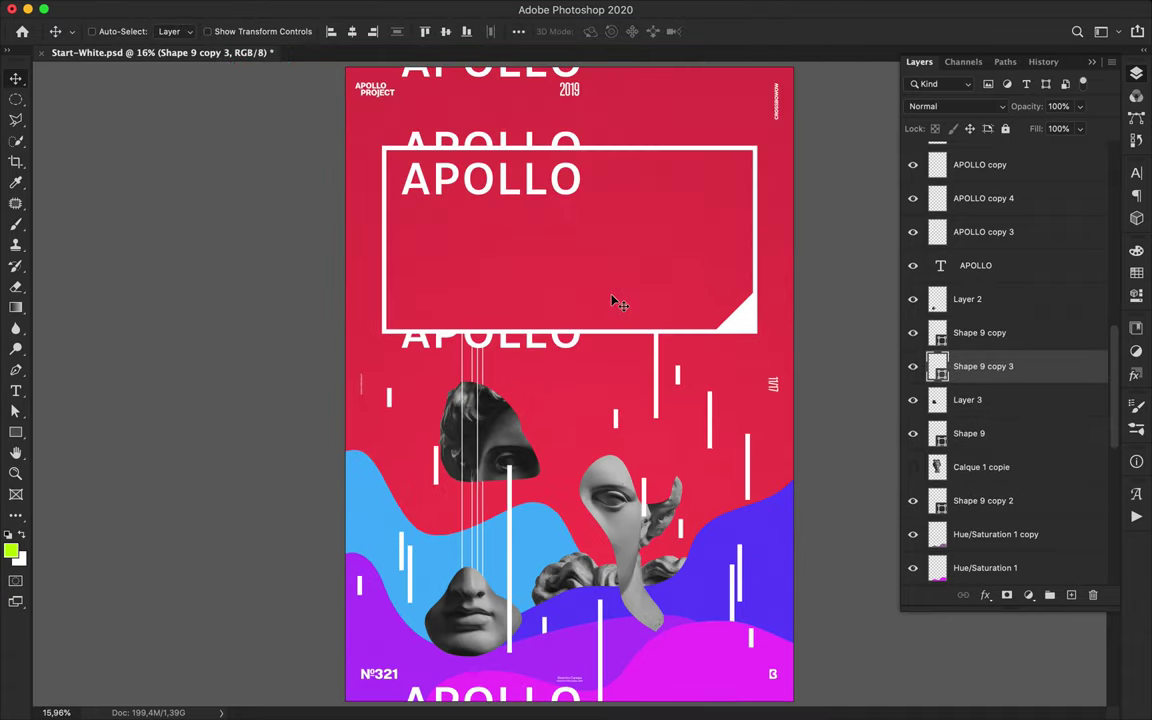
key("p")
left_click(601, 383)
left_click(663, 437, "super")
left_click(703, 507)
left_click(704, 634, "shift")
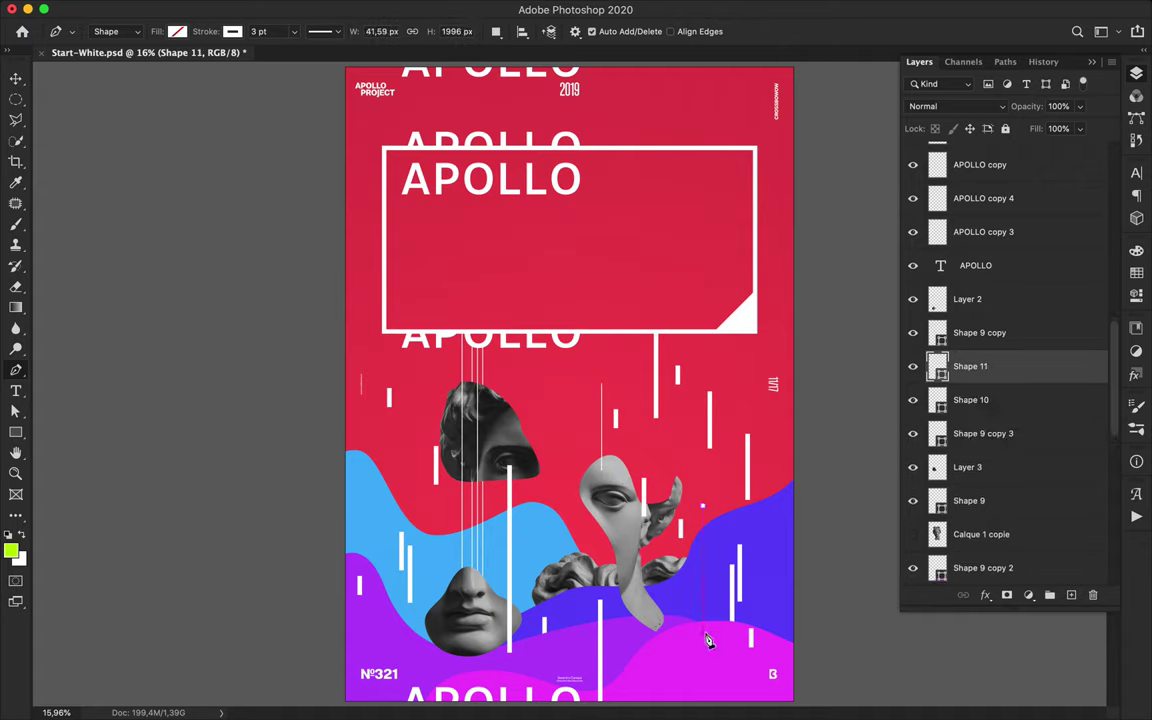
- Move the indigo wave's thin line layer beneath the Hue/Saturation 1 layer, directly above Layer 1
key("a")
left_click(713, 638)
left_click_drag(992, 373, 1003, 516)
scroll(1012, 472, "down", 3)
left_click_drag(1012, 472, 990, 499)
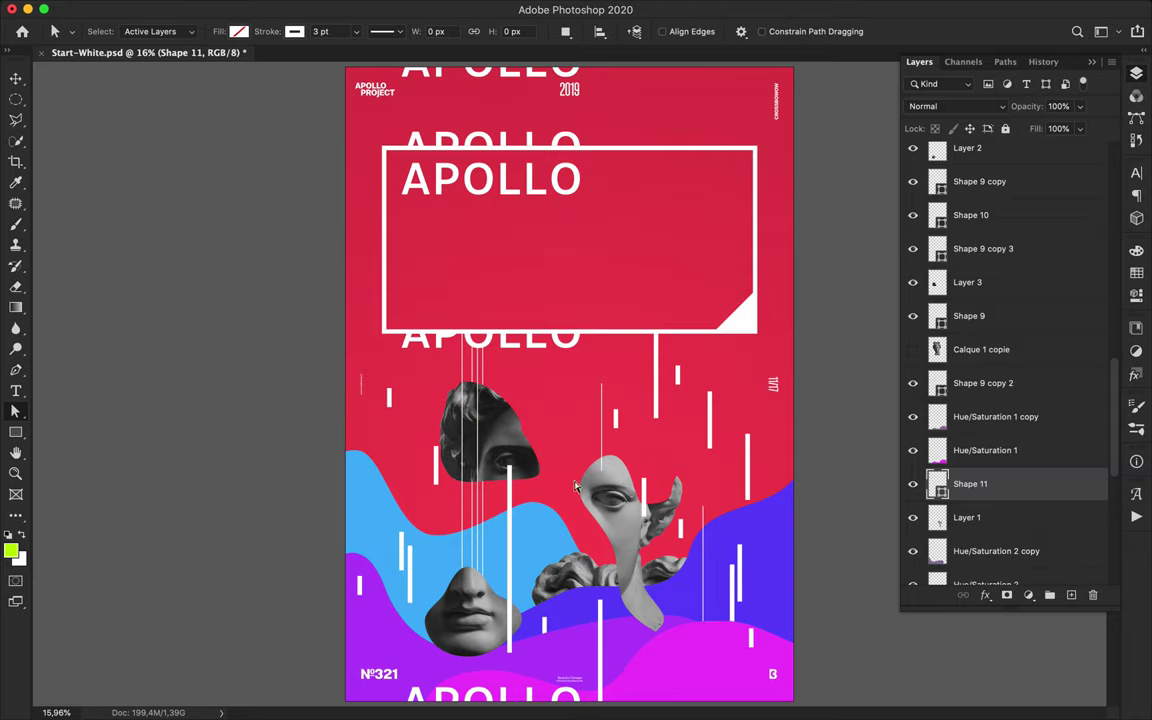
- Draw a 43 pt white vertical line just right of the upper eye fragment and move its layer below Hue/Saturation 4
key("p")
left_click(548, 437)
type("a")
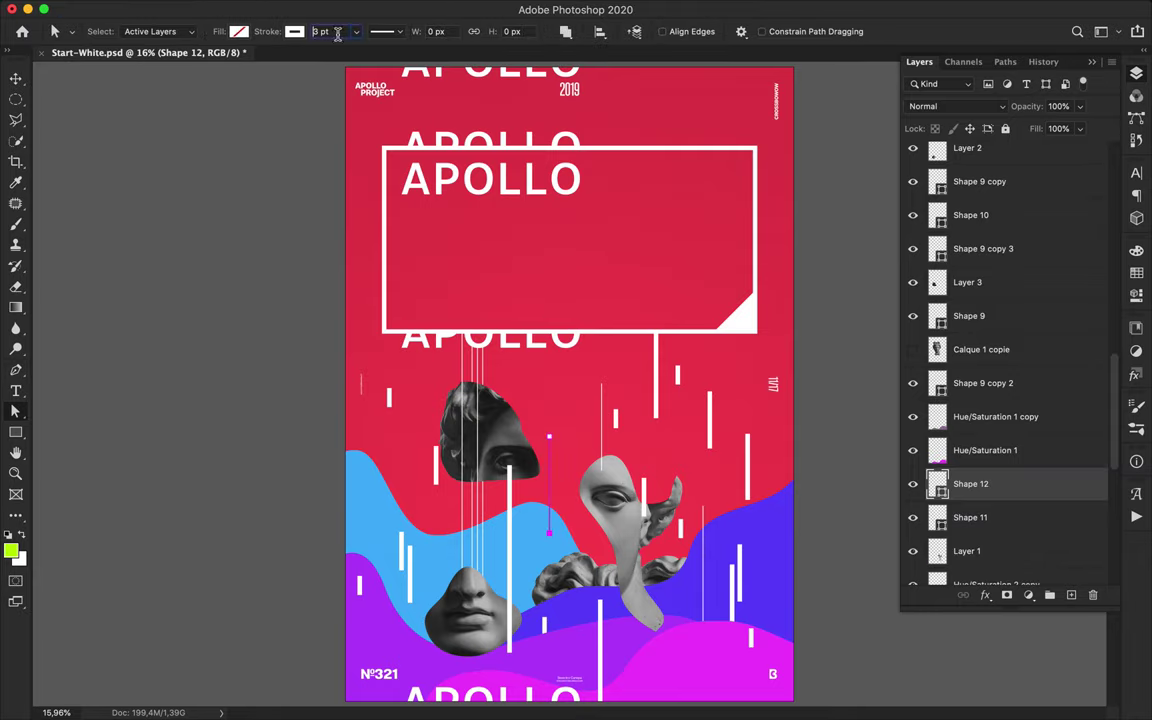
type("66")
key("Return")
key("v")
mouse_move(1026, 487)
left_mouse_down()
mouse_move(1021, 586)
mouse_move(1029, 506)
left_mouse_up()
scroll(1024, 507, "down", 5)
left_click_drag(981, 328, 983, 433)
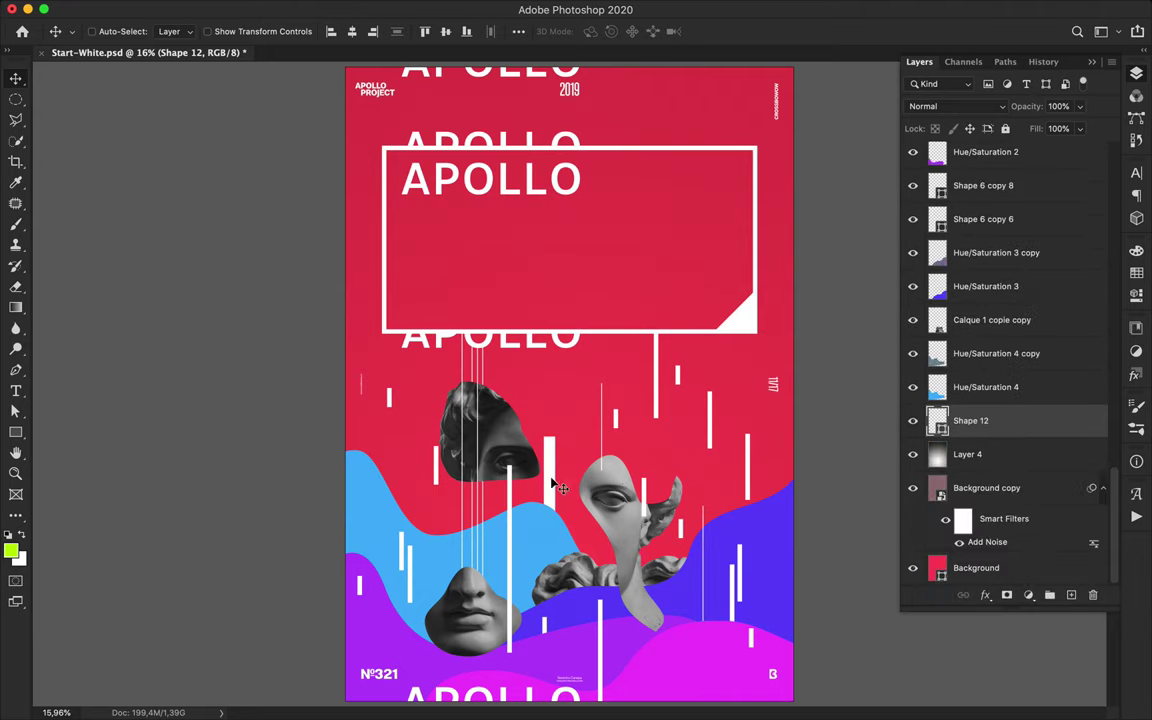
- Copy the thick line onto the curls above the indigo wave, layer it above Hue/Saturation 3 copy, and set its stroke to 83 pt
left_click_drag(570, 492, 395, 572)
left_click_drag(985, 420, 964, 236)
left_click_drag(382, 548, 576, 598)
key("a")
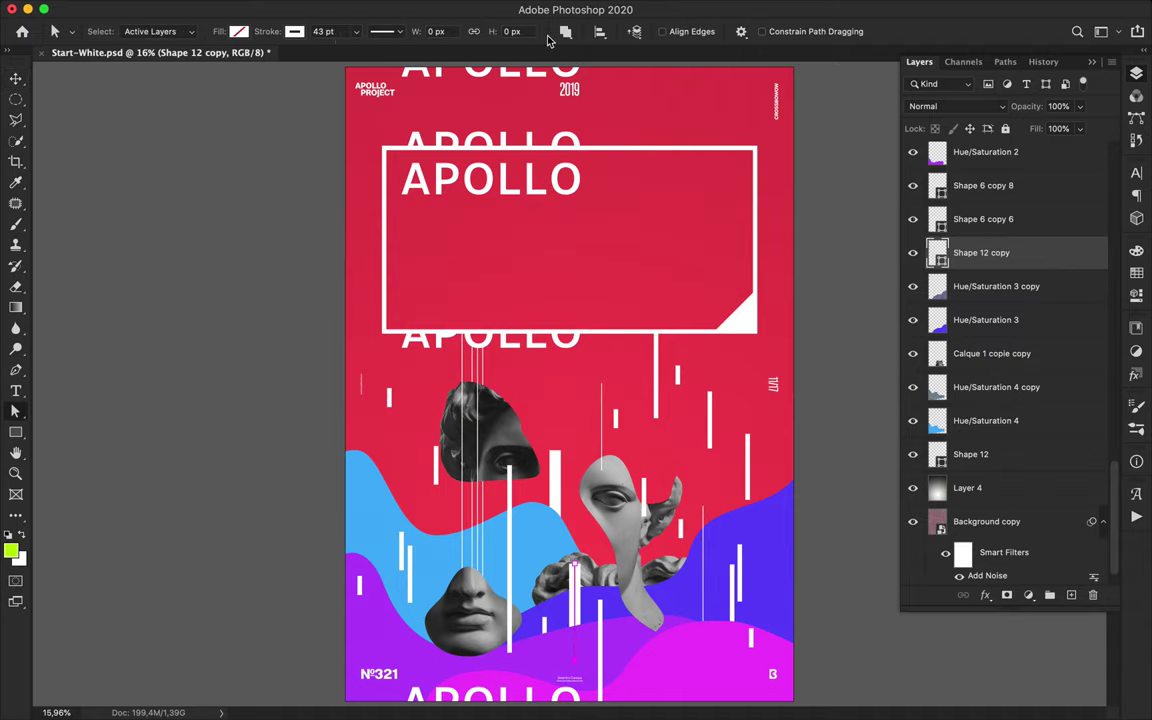
key("Return")
key("v")
left_click_drag(572, 595, 568, 608)
- Draw a vertical line up from the poster's bottom edge on the magenta wave, above Hue/Saturation 1 copy, with a 13 pt stroke
key("p")
left_click(686, 702)
left_click(686, 652, "shift")
key("a")
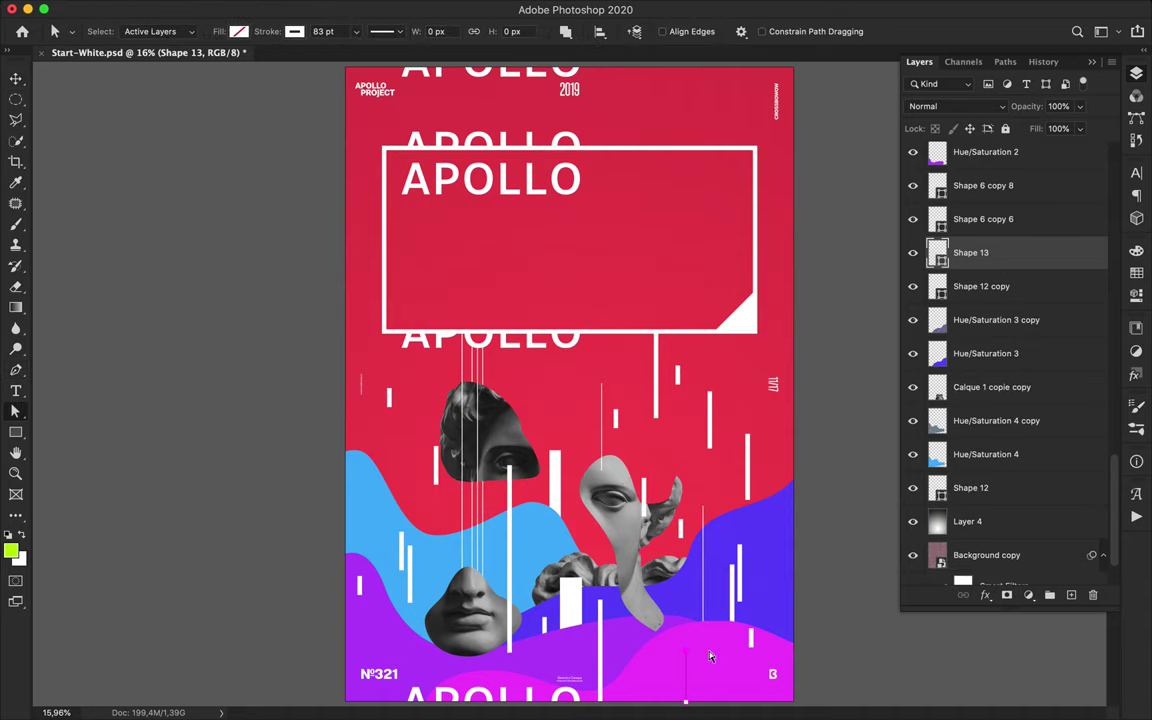
left_click_drag(1012, 264, 1013, 145)
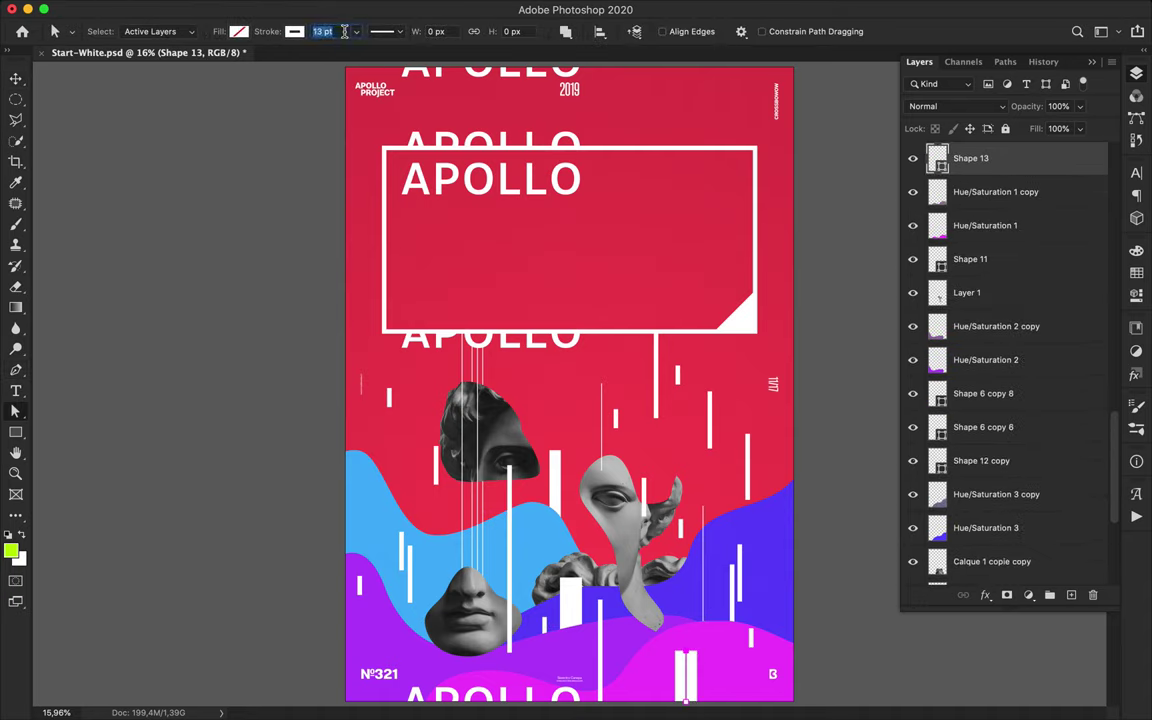
- Draw a short 13 pt vertical line hanging below the final O of the cut APOLLO title under the frame
key("p")
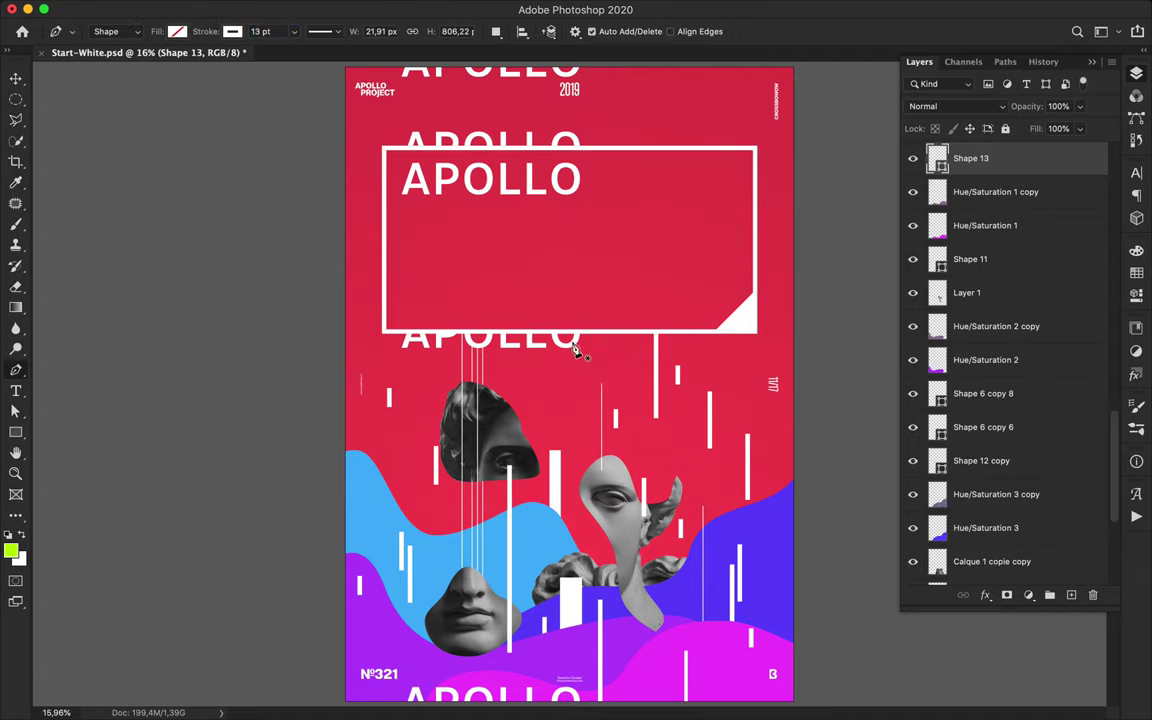
left_click(573, 345)
left_click(573, 381)
key("v")
scroll(797, 501, "down", 2)
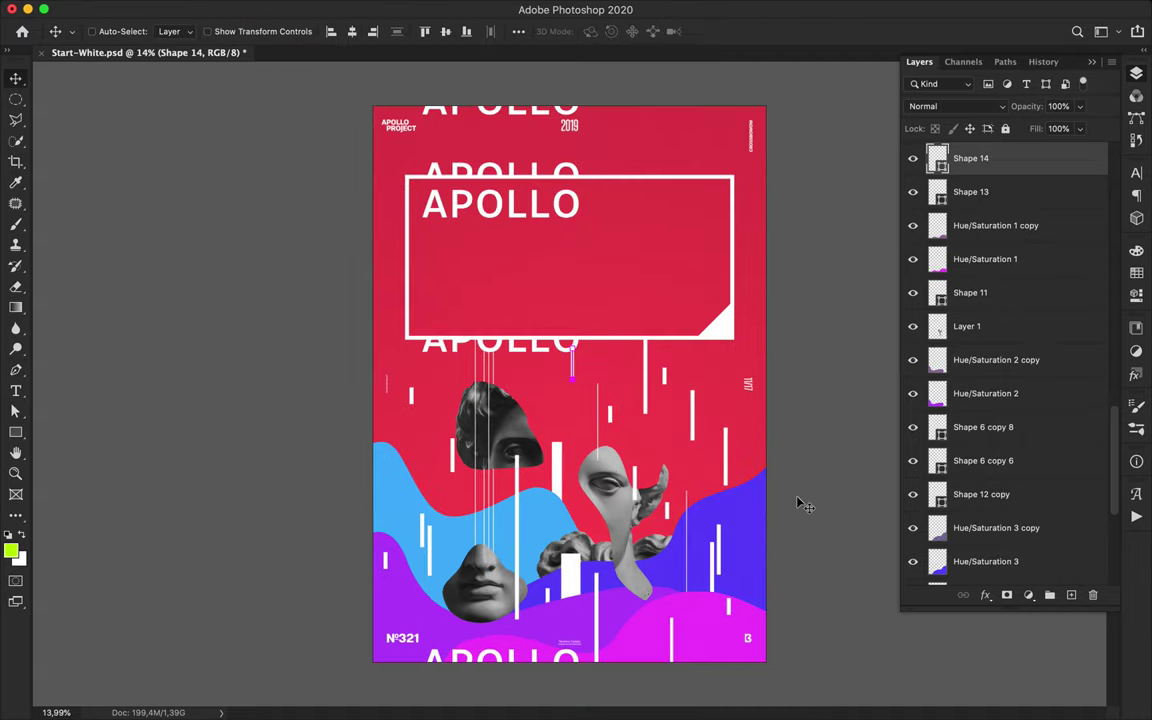
- Draw a short vertical line down from the frame's cut corner and set its stroke to 3 pt
key("p")
left_click(705, 337)
left_click(706, 376)
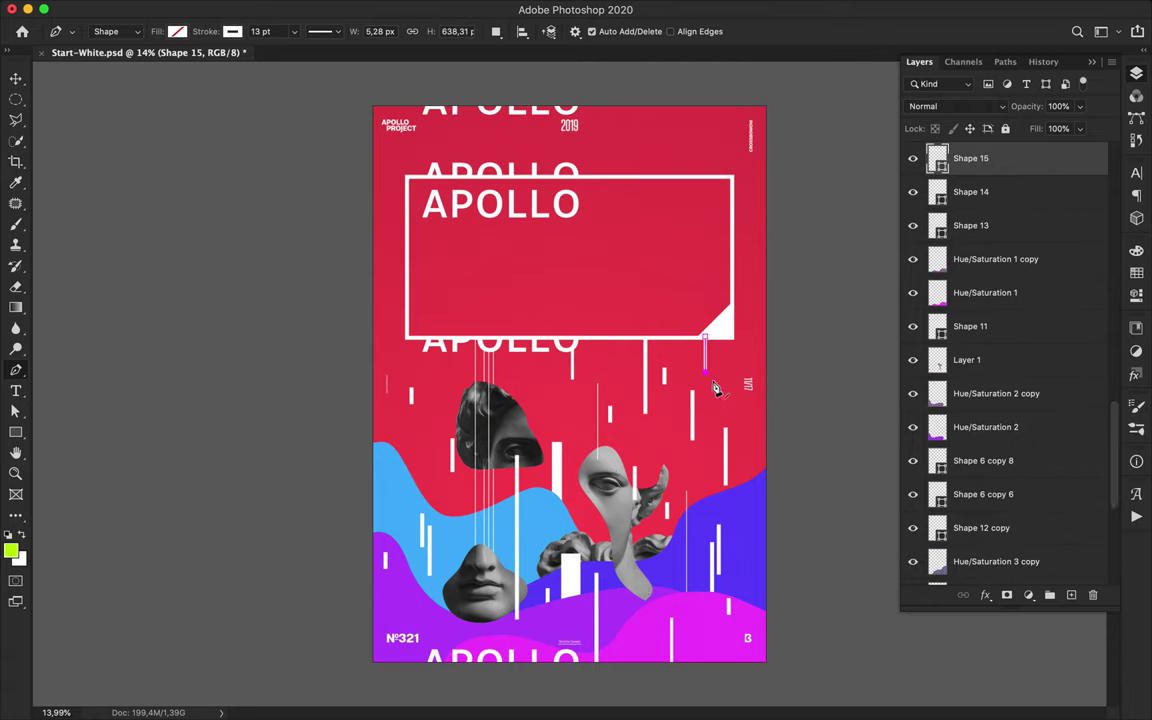
type("a")
type("3")
key("Return")
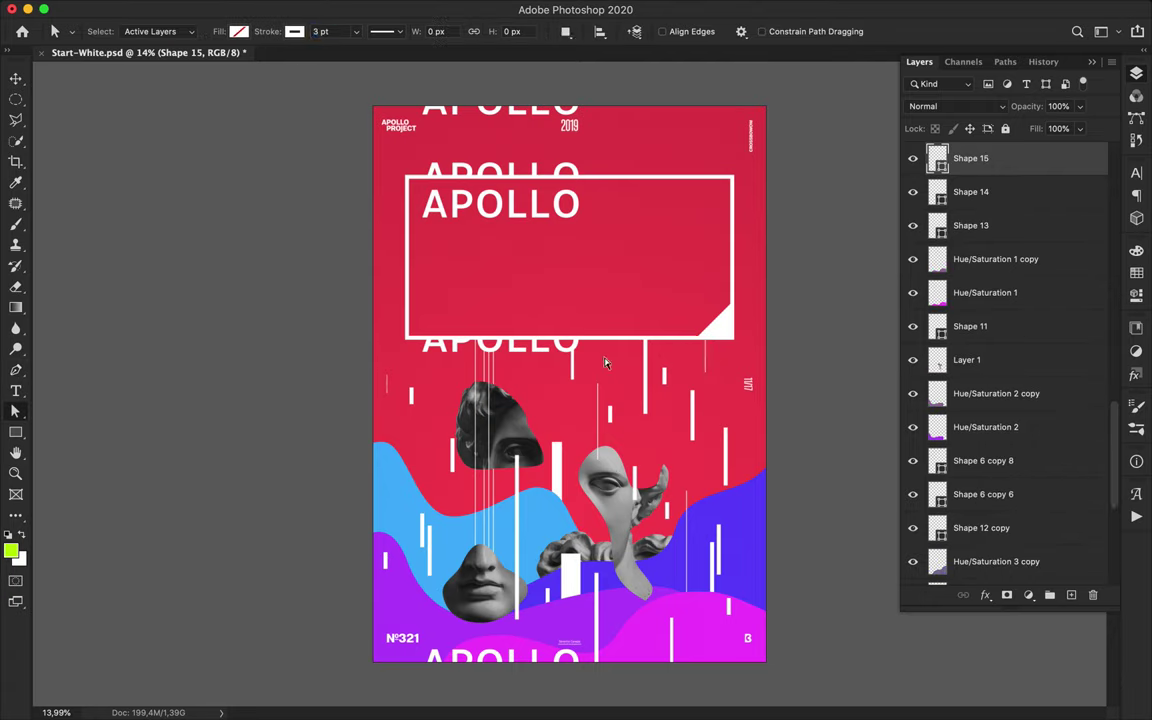
- Draw a long 3 pt vertical line from the red area down through the central face fragment
key("p")
left_click(620, 366)
left_click(621, 455)
key("a")
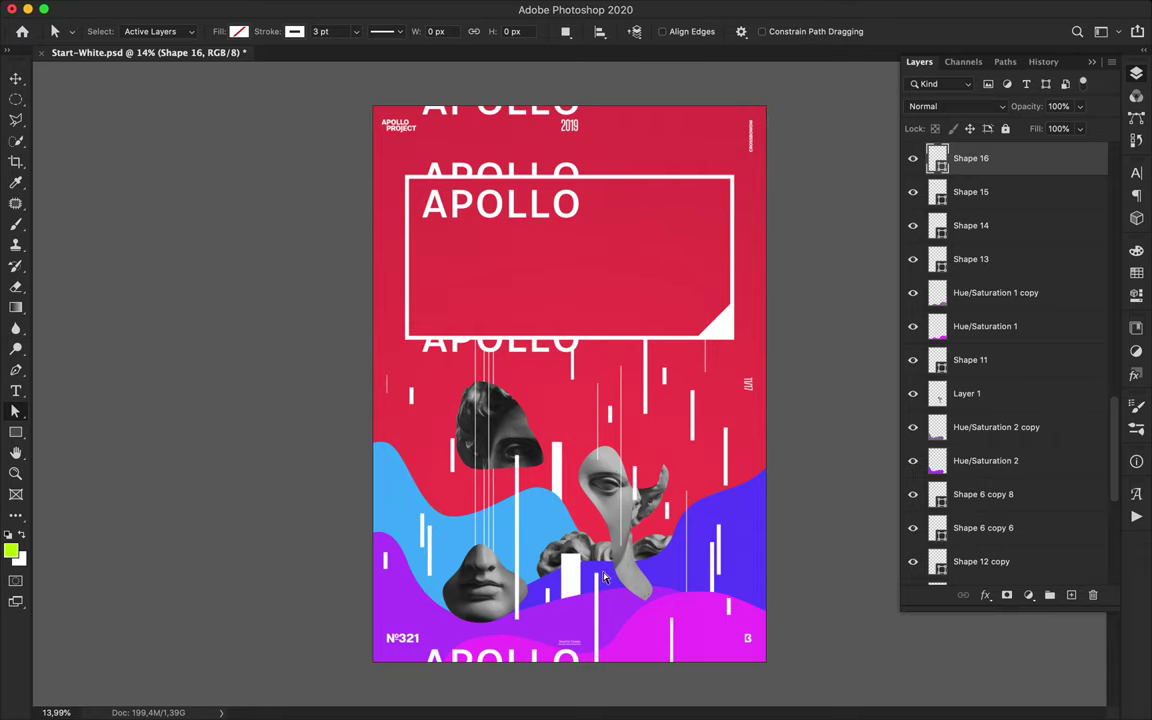
scroll(603, 577, "up", 3)
scroll(540, 428, "down", 3)
key("v")
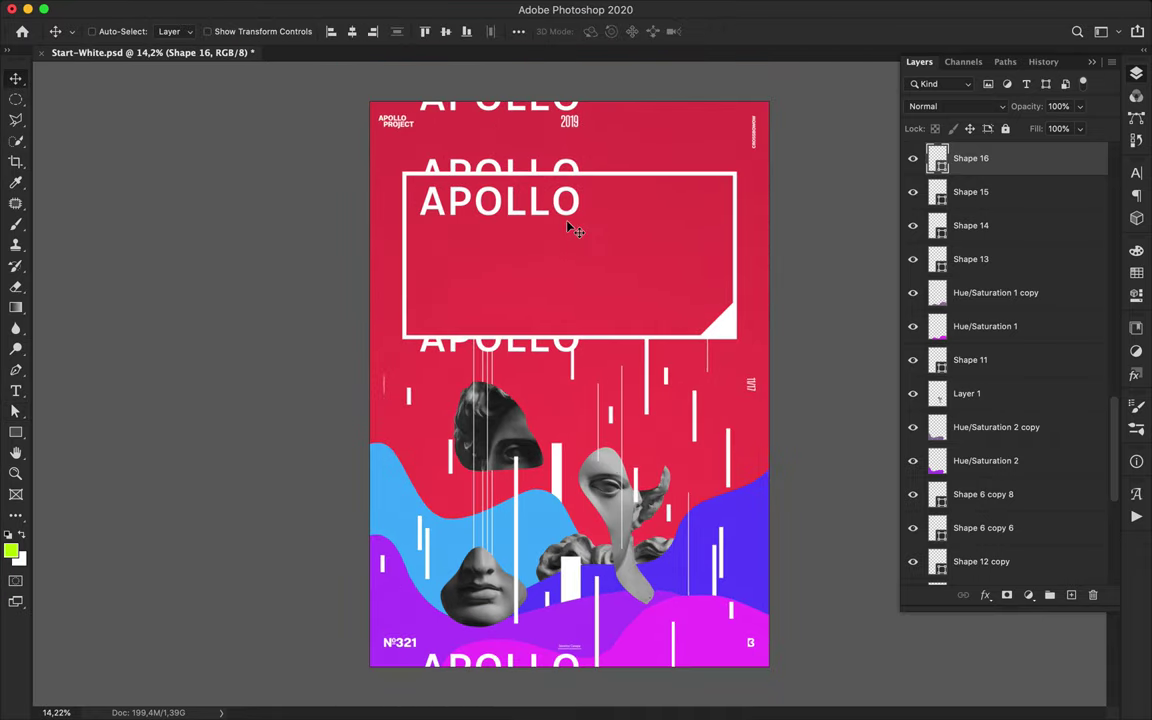
- Copy the APOLLO title below the frame and replace its text with "3 6 5 °"
left_click(563, 214, "super")
left_click_drag(565, 210, 578, 390)
double_click(557, 383)
type("3 6 5 °")
key("super+Return")
- Set the 3 6 5 ° text in 60 pt Molde Medium with its characters stacked vertically
key("v")
left_click(1137, 173)
left_click(1020, 208)
left_click(993, 395)
double_click(424, 425)
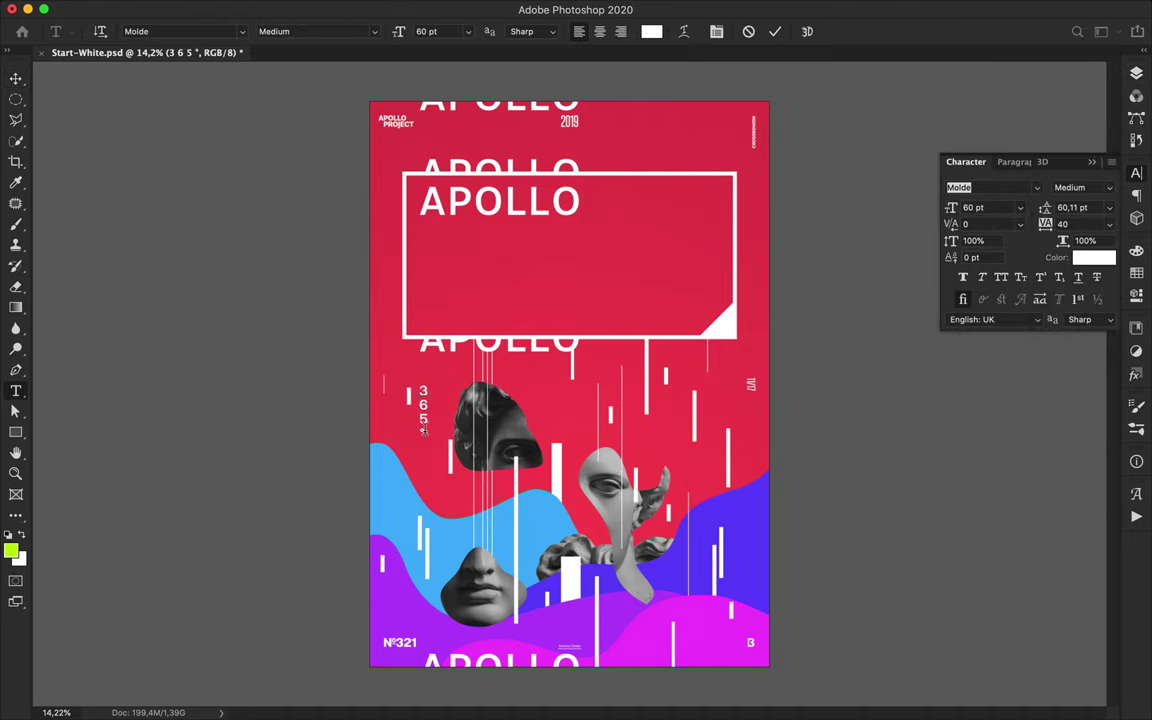
key("super+Return")
- Move the stacked 3 6 5 ° text beside the thick line at the poster's centre and set its size to 40 pt
key("v")
left_click_drag(424, 425, 578, 483)
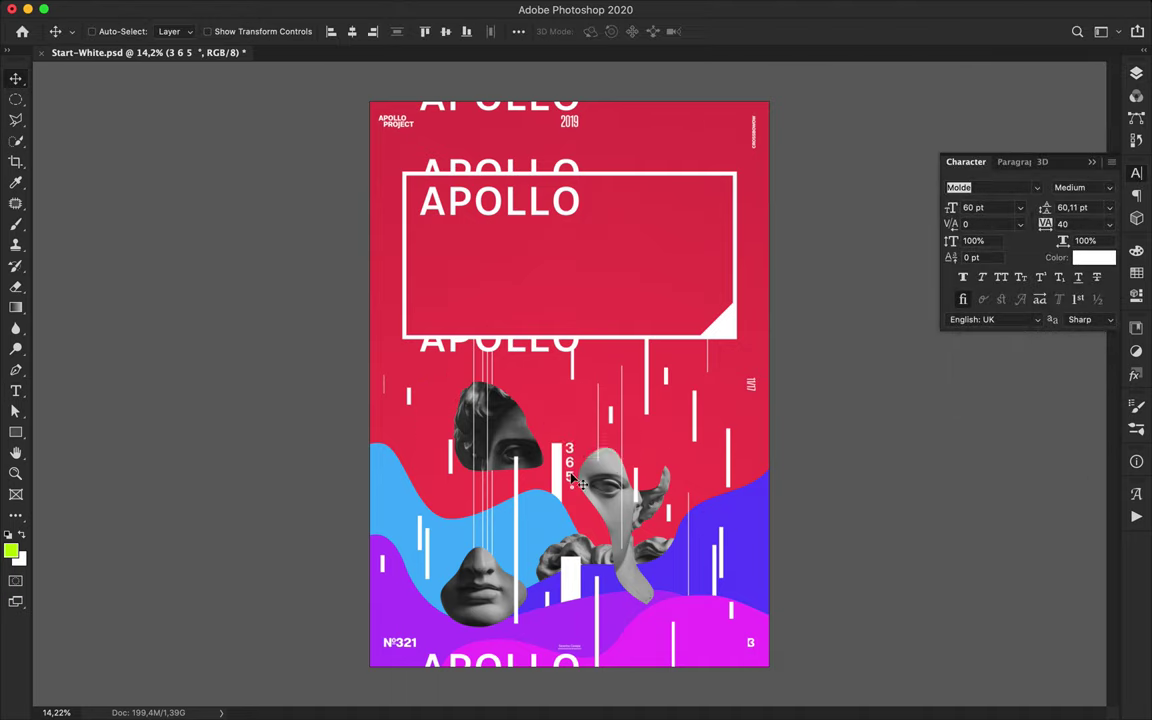
type("40")
key("Return")
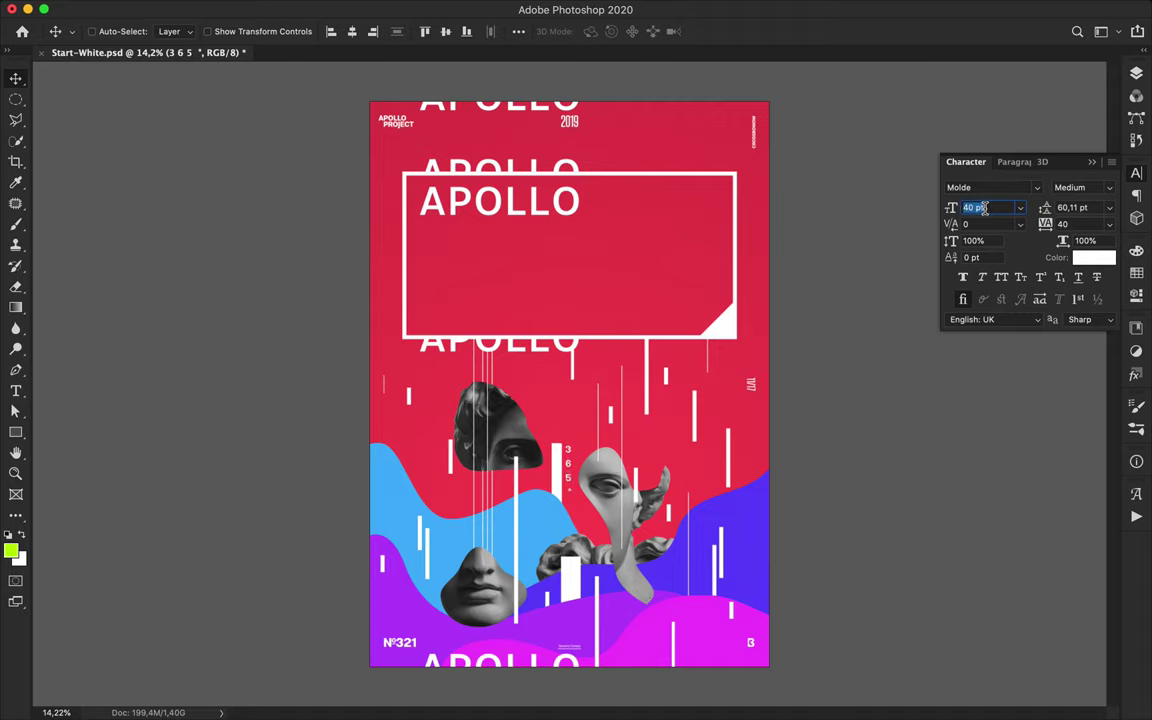
- Scatter copies of the 3 6 5 ° text around the poster's left and right sides, making some of them smaller
left_click_drag(569, 461, 729, 547)
key("super+plus")
left_click_drag(798, 620, 385, 505)
left_click(571, 522, "super")
left_click_drag(571, 522, 371, 392)
key("super+minus")
scroll(381, 507, "down", 3)
left_click_drag(427, 464, 385, 546)
- Enlarge the lower-left 3 6 5 ° copy to 80 pt with 90 pt leading and place it on the blue wave
left_click(1005, 208)
key("shift+Up")
key("shift+Up")
key("shift+Up")
left_click(1089, 208)
key("shift+Up")
key("shift+Up")
key("shift+Up")
key("shift+Up")
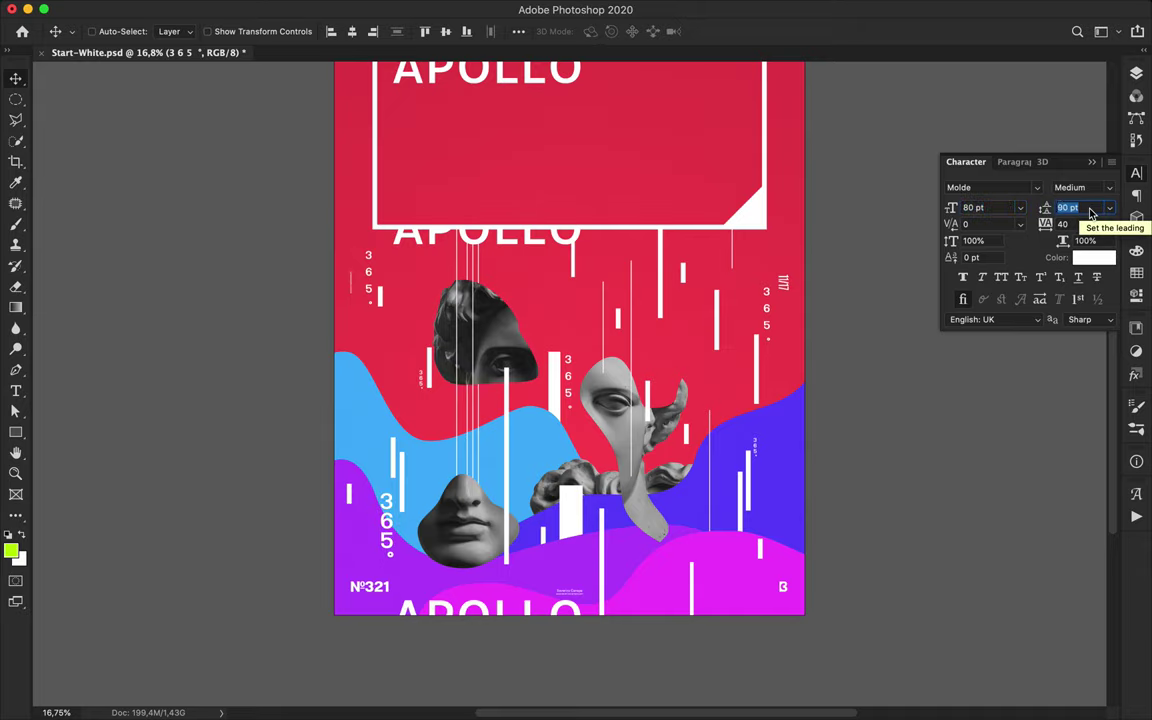
left_click_drag(382, 540, 413, 455)
- Copy the large 3 6 5 ° text beneath the frame's cut corner and add 20 pt copies by the upper face fragment and blue wave
scroll(624, 454, "up", 3)
scroll(622, 453, "down", 3)
left_click_drag(460, 500, 695, 370)
left_click_drag(709, 496, 540, 406)
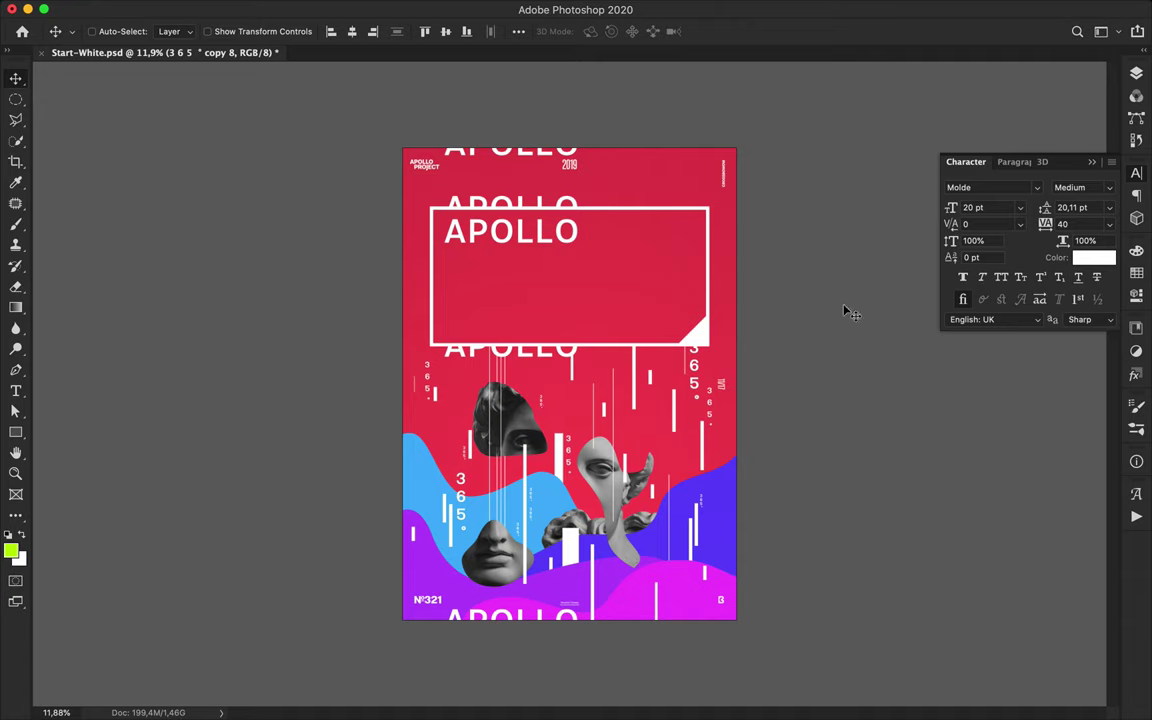
- Draw two 17 pt outlined circles, one about 354 px wide left of the upper face and a smaller one below the frame
scroll(537, 378, "up", 3)
key("o")
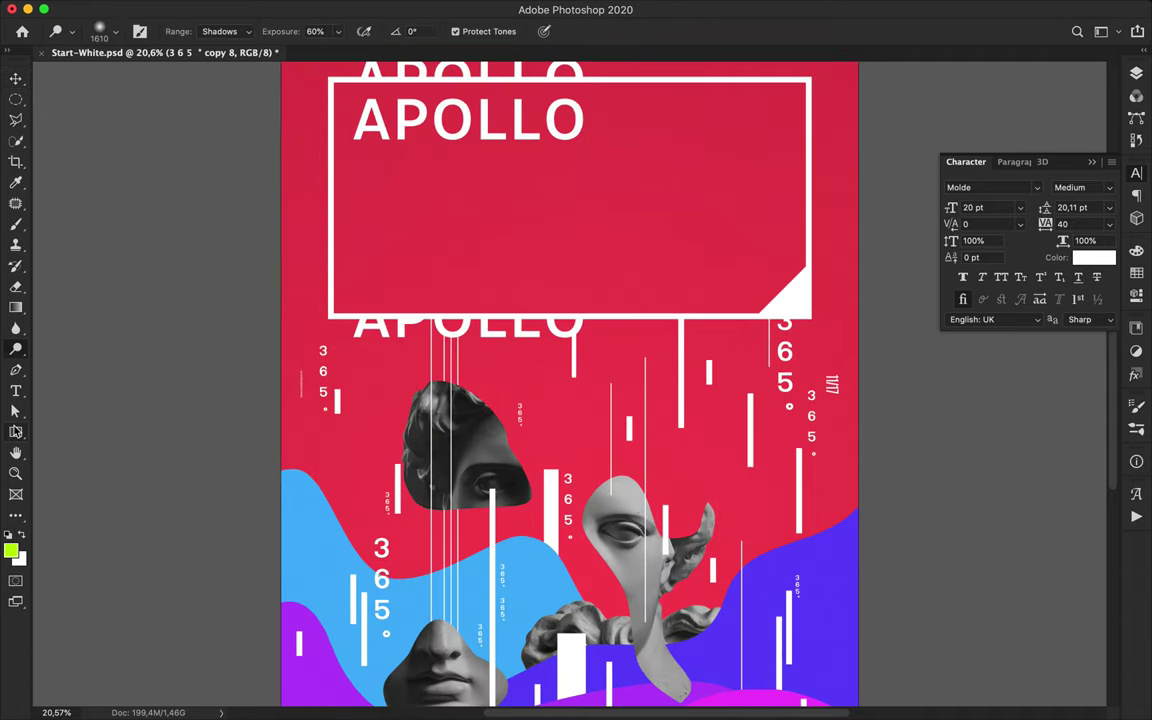
left_click(15, 432)
left_click(93, 462)
left_click_drag(363, 443, 380, 460)
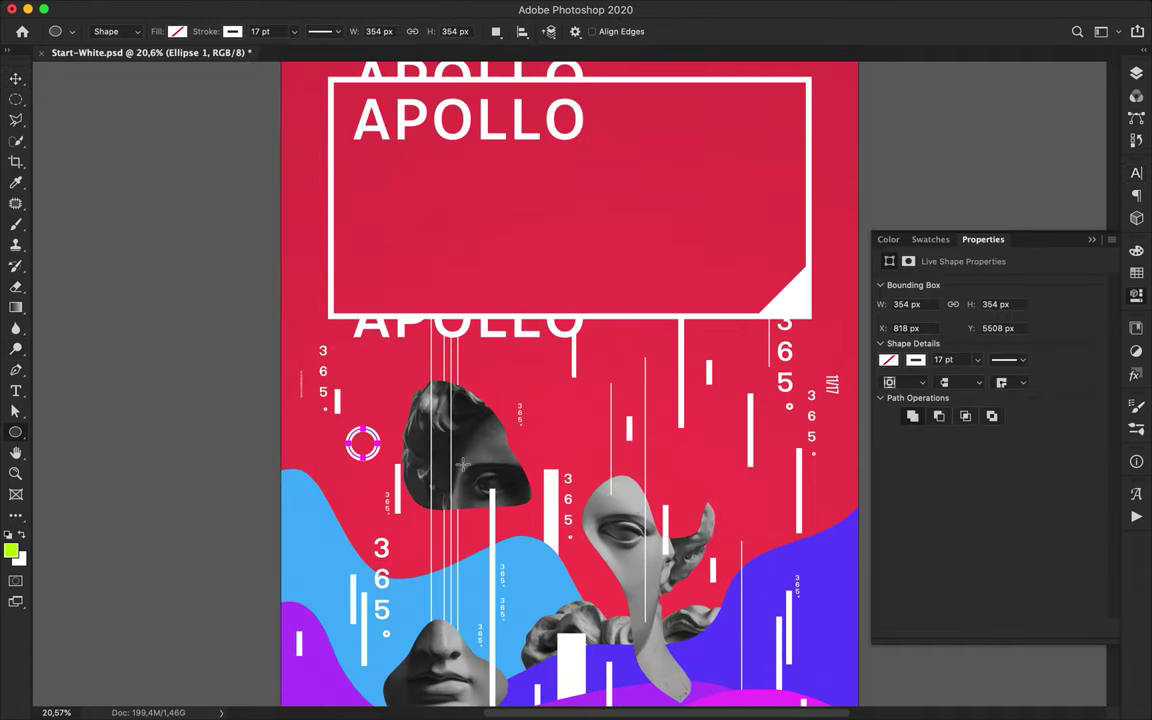
left_click_drag(606, 346, 621, 364)
- Draw a circle about 472 px wide above the indigo wave's thin line and set its stroke to 7 pt
mouse_move(755, 508)
left_mouse_down()
mouse_move(770, 526)
mouse_move(753, 508)
mouse_move(762, 519)
left_mouse_up()
key("super+z")
key("a")
double_click(346, 31)
type("7")
key("Return")
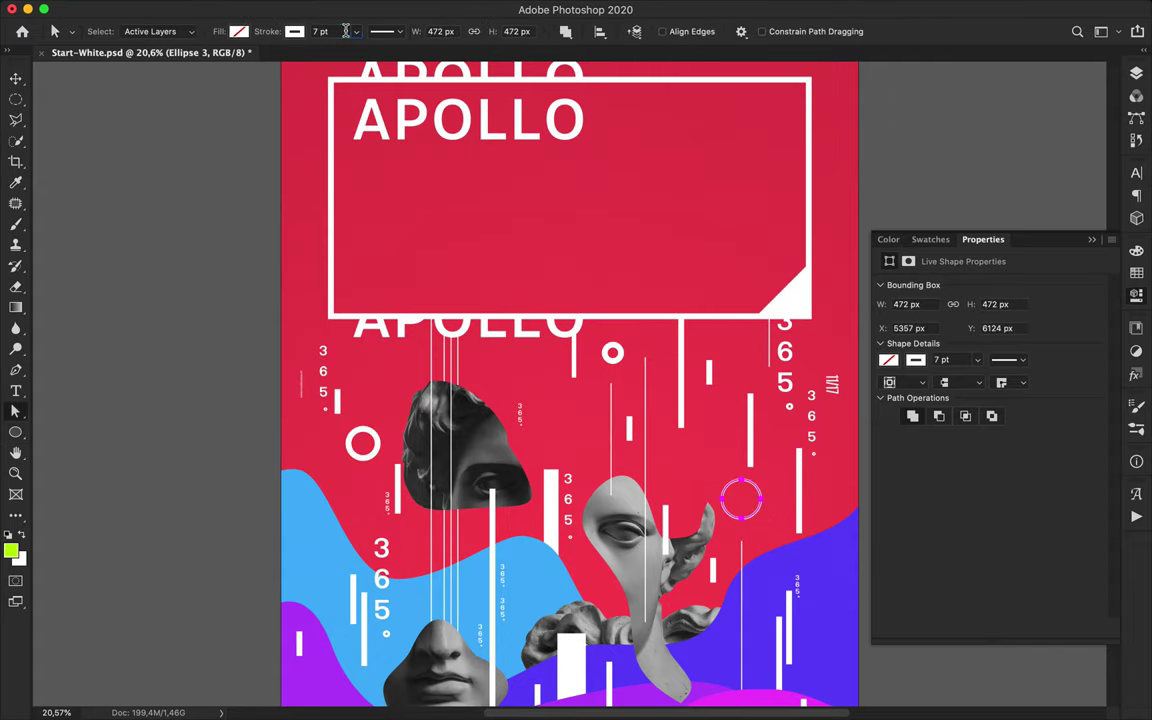
- Place resized copies of the thin circle at the poster's left and right edges and on the purple wave near the lips fragment
key("v")
left_click_drag(847, 602, 719, 383)
mouse_move(672, 342)
left_mouse_down("alt")
mouse_move(506, 481)
mouse_move(461, 576)
left_mouse_up("alt")
key("super+t")
left_click_drag(425, 537, 245, 477)
key("Return")
- Add three thin line copies near the indigo wave's right edge, layered above Shape 11
left_click_drag(489, 237, 701, 396)
left_click_drag(715, 470, 715, 470)
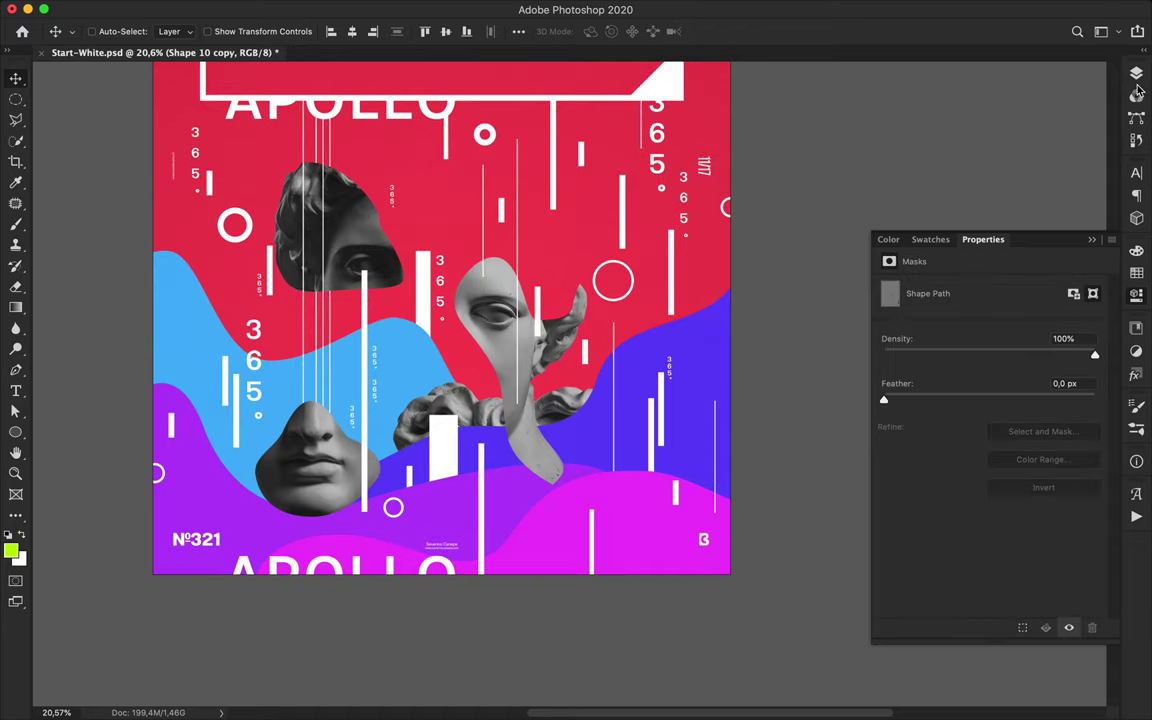
left_click(1137, 78)
scroll(1063, 308, "down", 10)
left_click(1063, 306)
left_click_drag(1040, 267, 1040, 400)
left_click_drag(712, 463, 697, 407)
- Copy the short thick line from the purple wave to the indigo wave's right edge with a 13 pt stroke
left_click_drag(409, 477, 715, 329)
key("a")
left_click_drag(311, 32, 336, 32)
key("Return")
key("v")
- Copy the short 13 pt line onto the purple wave left of the lips fragment and layer it above Hue/Saturation 2 copy
left_click_drag(716, 330, 214, 487)
scroll(1000, 390, "down", 5)
left_click_drag(995, 390, 995, 340)
key("a")
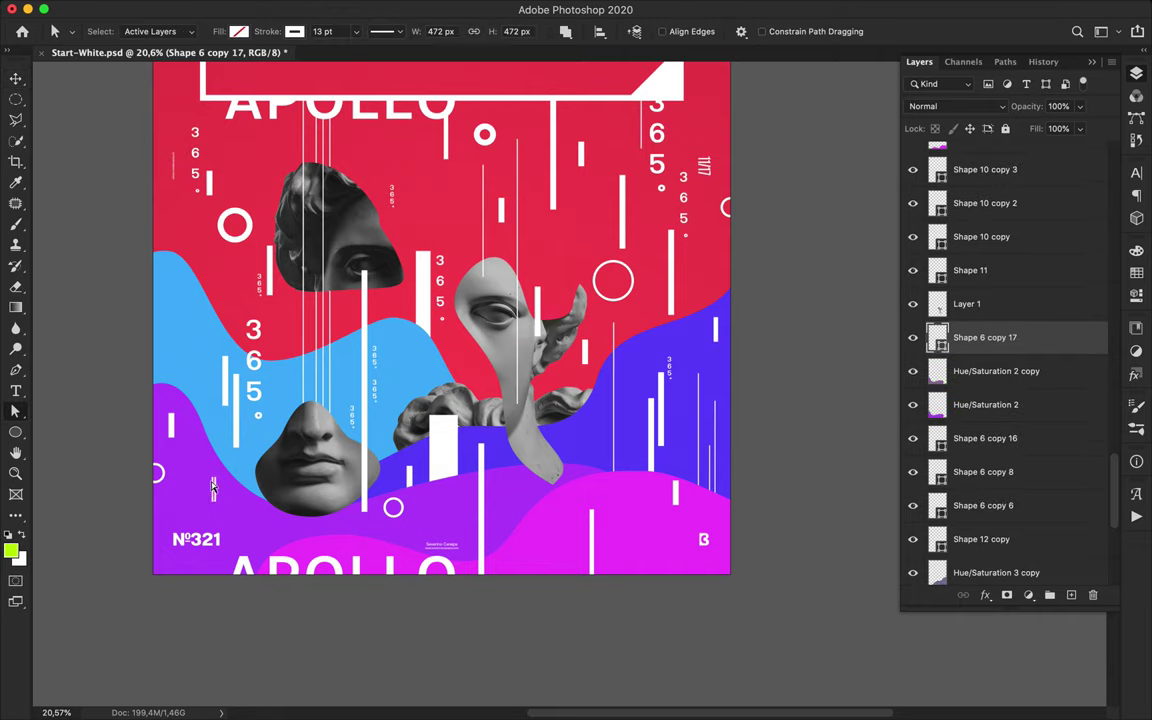
- Copy the purple wave's line onto the blue wave near the left edge and set its stroke to 5 pt
left_click_drag(213, 437, 186, 340)
key("v")
key("a")
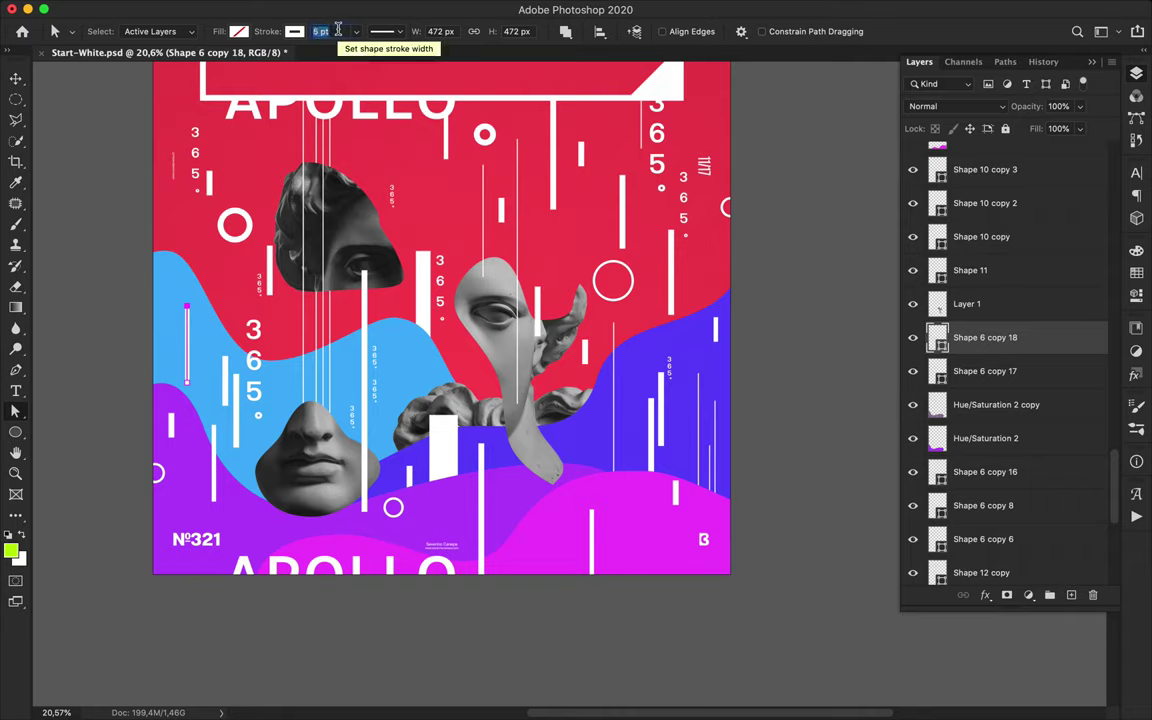
- Add two more thin line copies of differing lengths on the blue wave near the poster's left edge
key("v")
mouse_move(190, 348)
left_mouse_down()
mouse_move(195, 288)
mouse_move(175, 339)
left_mouse_up()
key("super+t")
key("Escape")
key("a")
key("v")
scroll(300, 370, "right", 3)
scroll(375, 386, "left", 2)
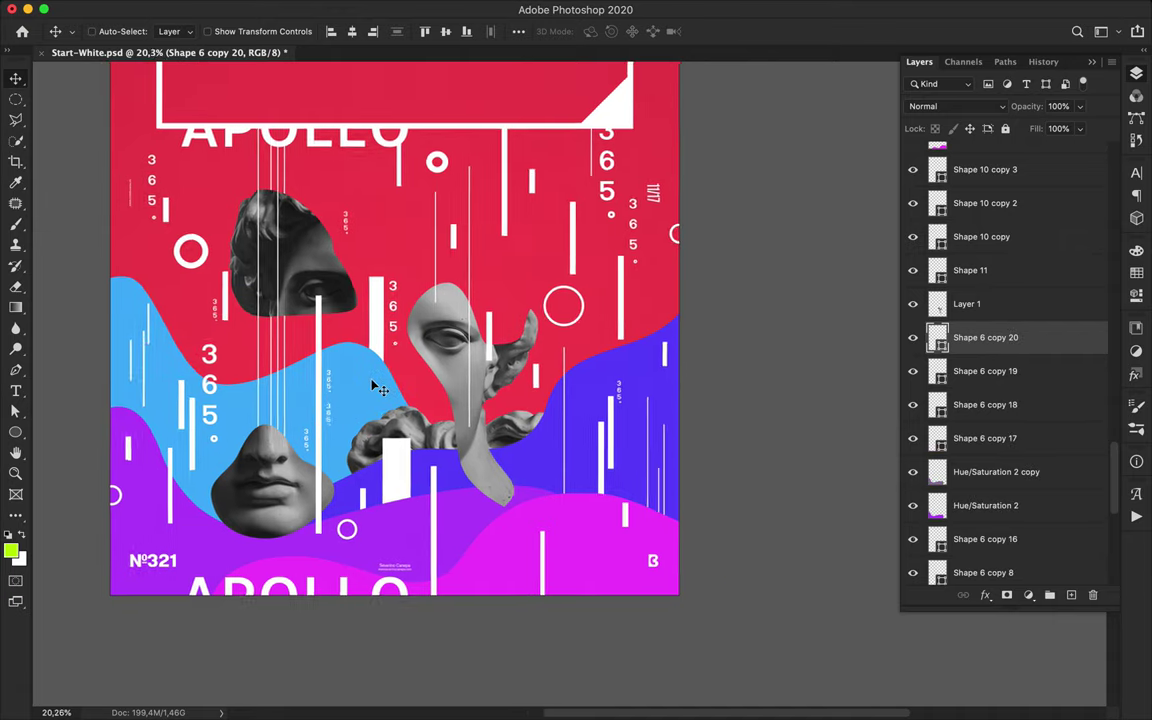
scroll(375, 386, "down", 4)
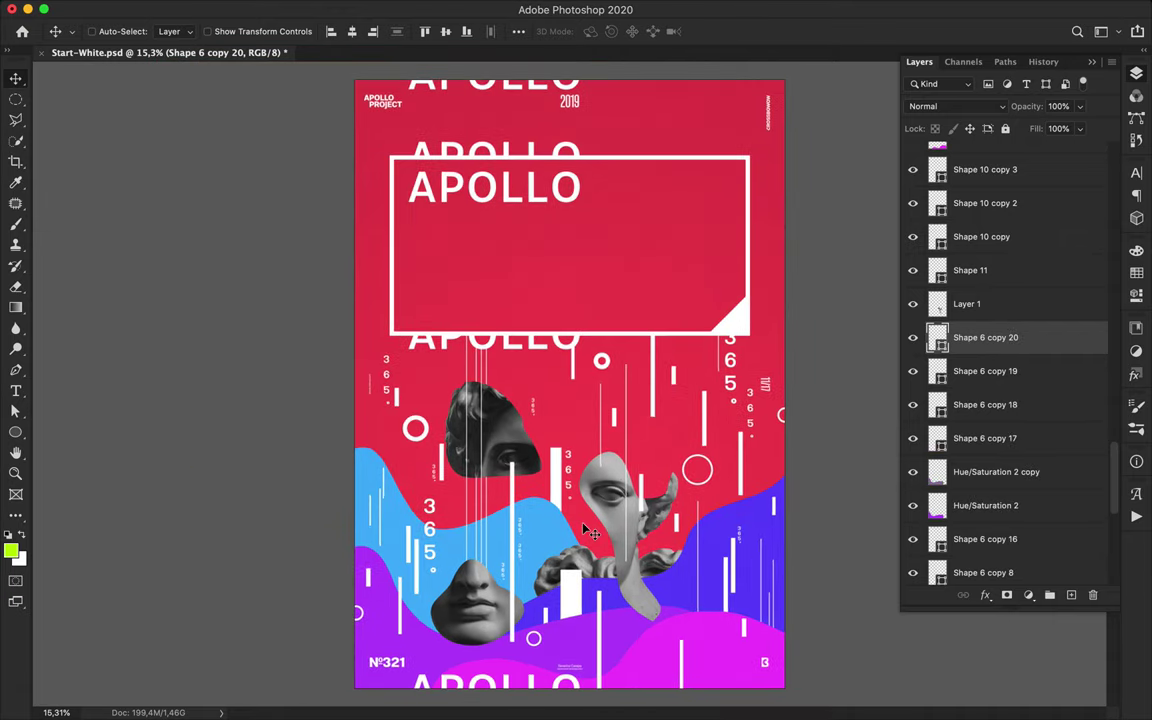
- Draw a short thick vertical line beneath the lips fragment and move its layer directly below Layer 2
left_click(487, 616, "super")
key("p")
left_click(452, 624)
left_click(452, 652, "shift")
key("a")
left_click(341, 32)
key("v")
left_click_drag(1000, 160, 1008, 205)
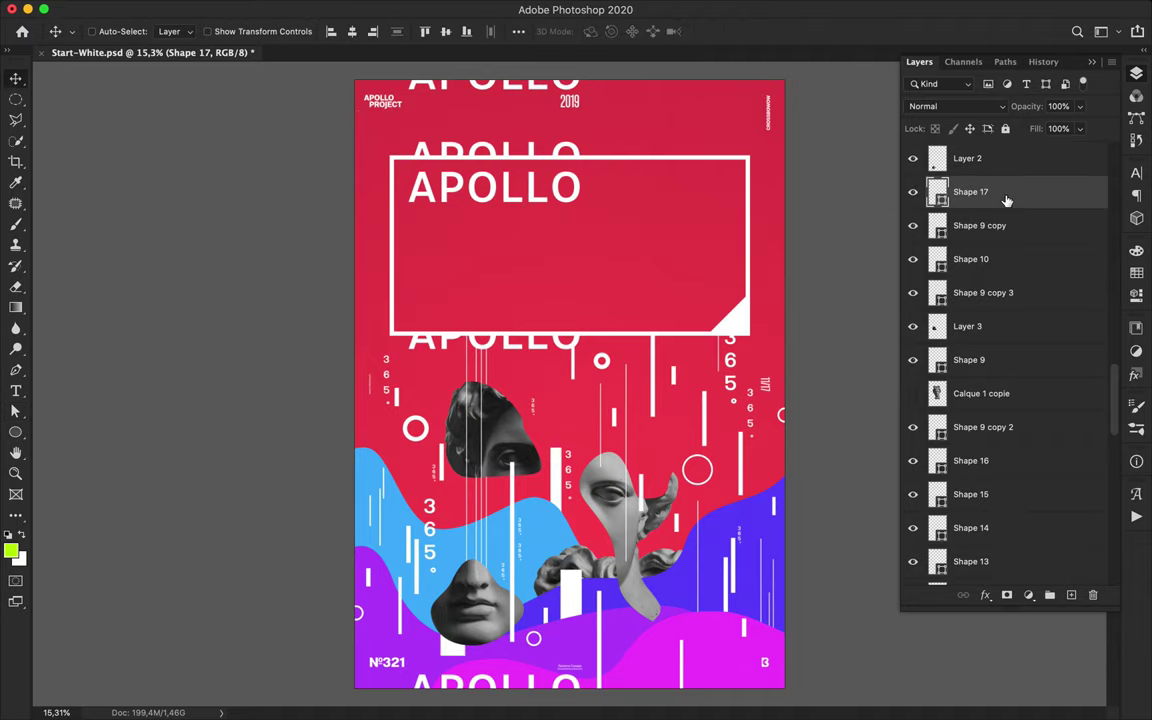
- Set the stroke of the line under the lips fragment to 117 pt and shift it slightly down
key("a")
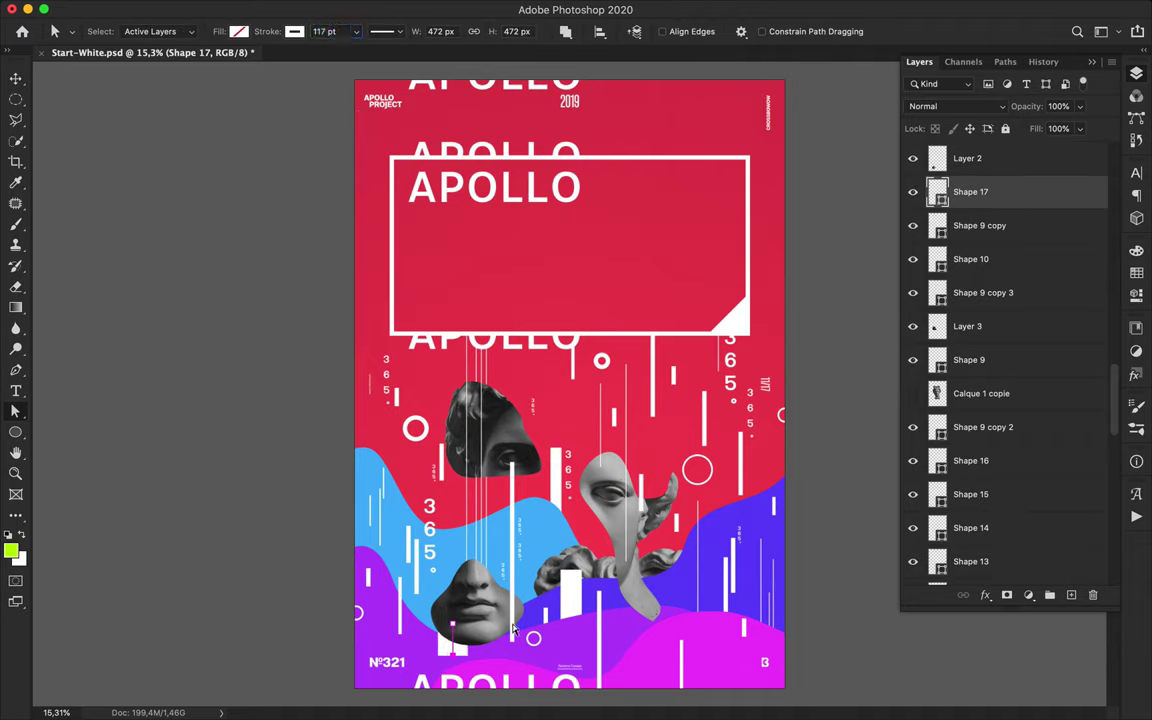
key("v")
key("p")
key("a")
- Draw a short vertical line hanging from the frame's lower edge and set its stroke to 60 pt
key("p")
left_click(638, 335)
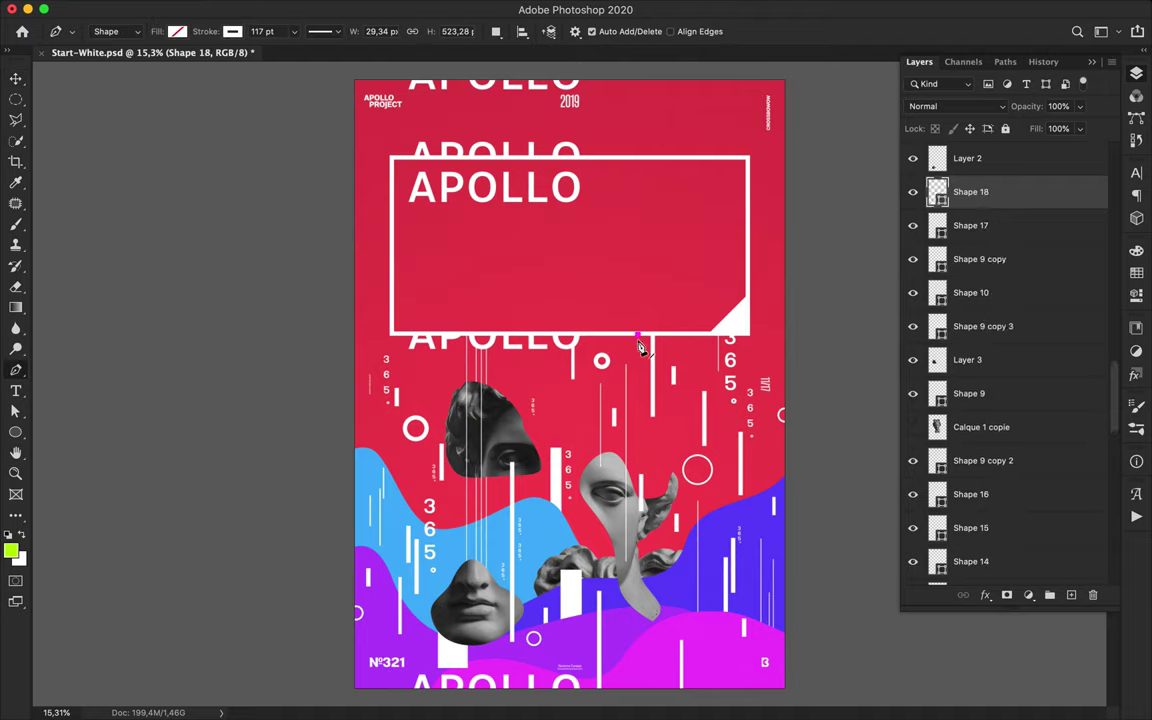
left_click(638, 361)
key("a")
left_click(344, 31)
scroll(344, 31, "down", 20)
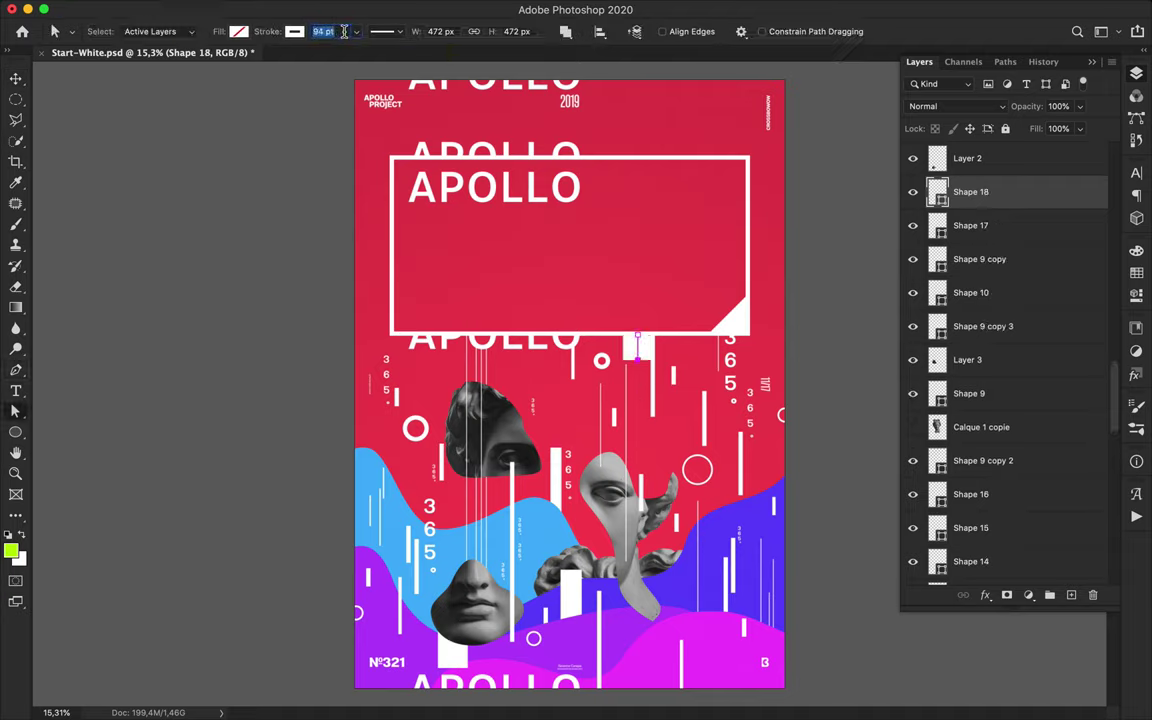
key("Down")
key("Return")
key("v")
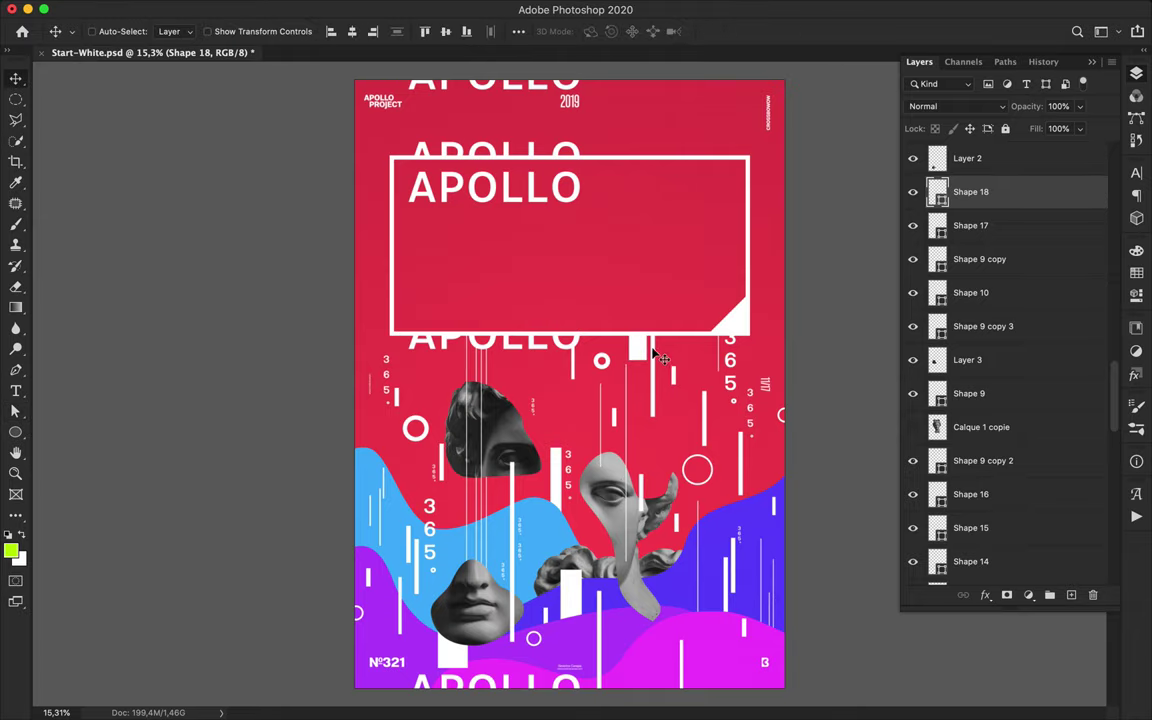
key("a")
left_click(332, 32)
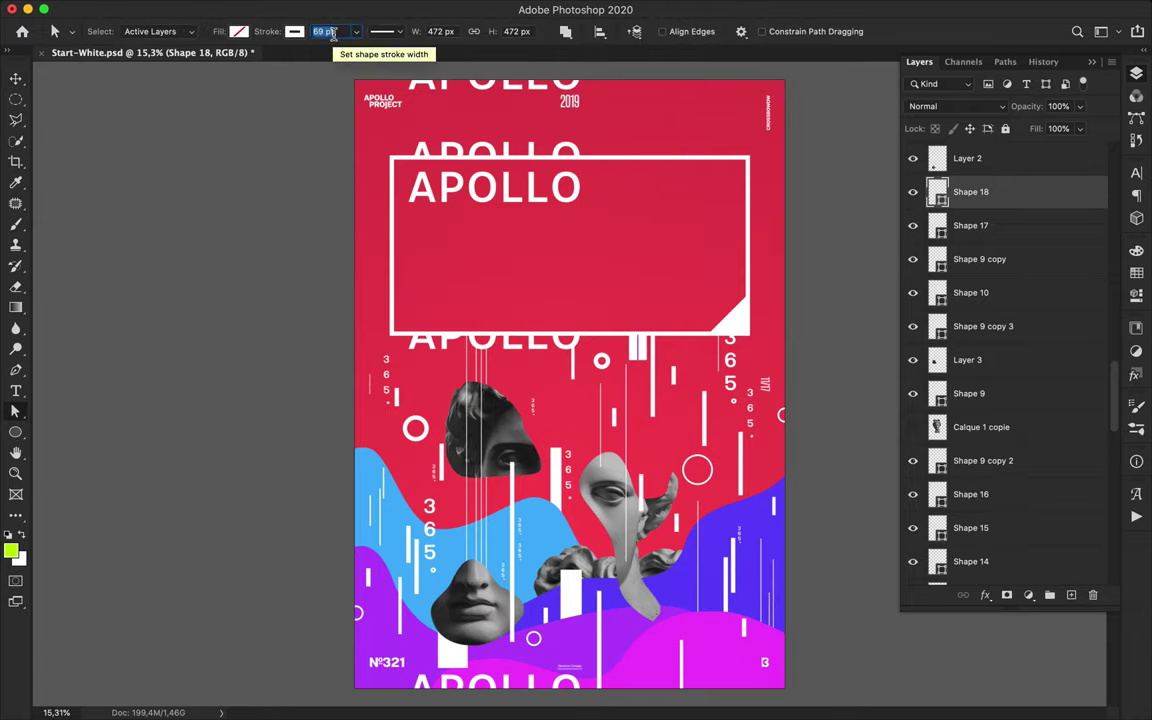
key("Return")
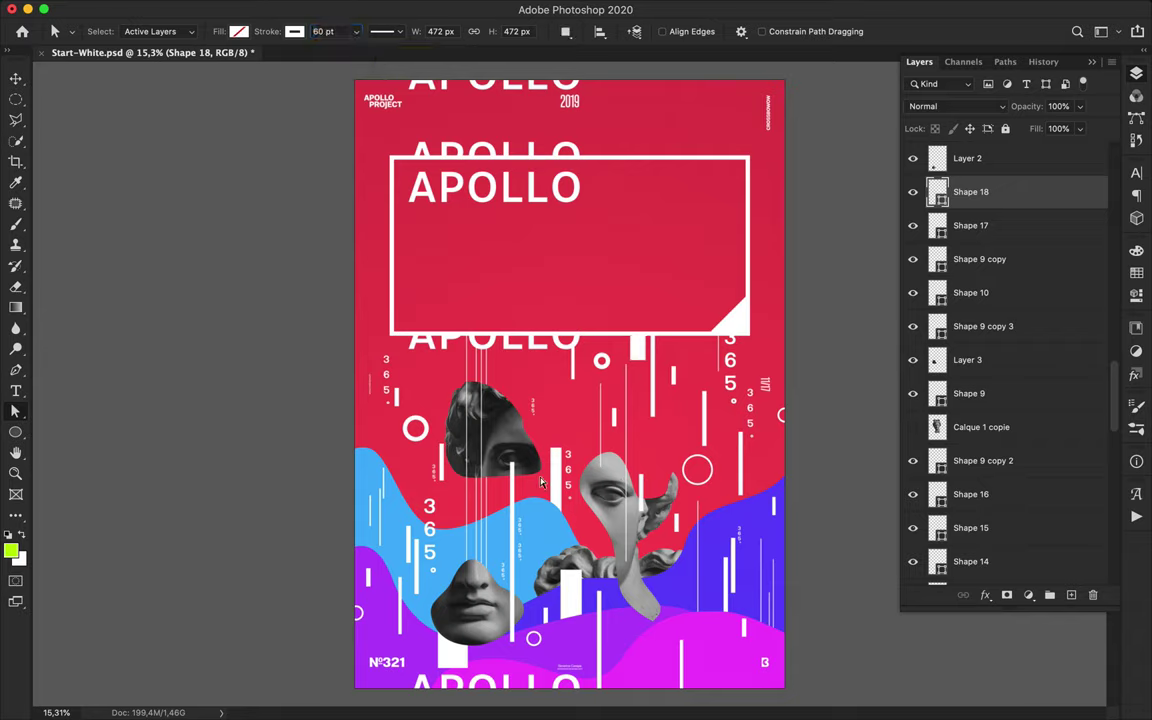
- Place an enlarged copy of the thin circle behind the upper face fragment and move its layer below Hue/Saturation 1
key("v")
left_click(712, 473, "super")
left_click_drag(712, 473, 549, 383)
key("super+t")
key("Return")
left_click_drag(1004, 160, 1029, 410)
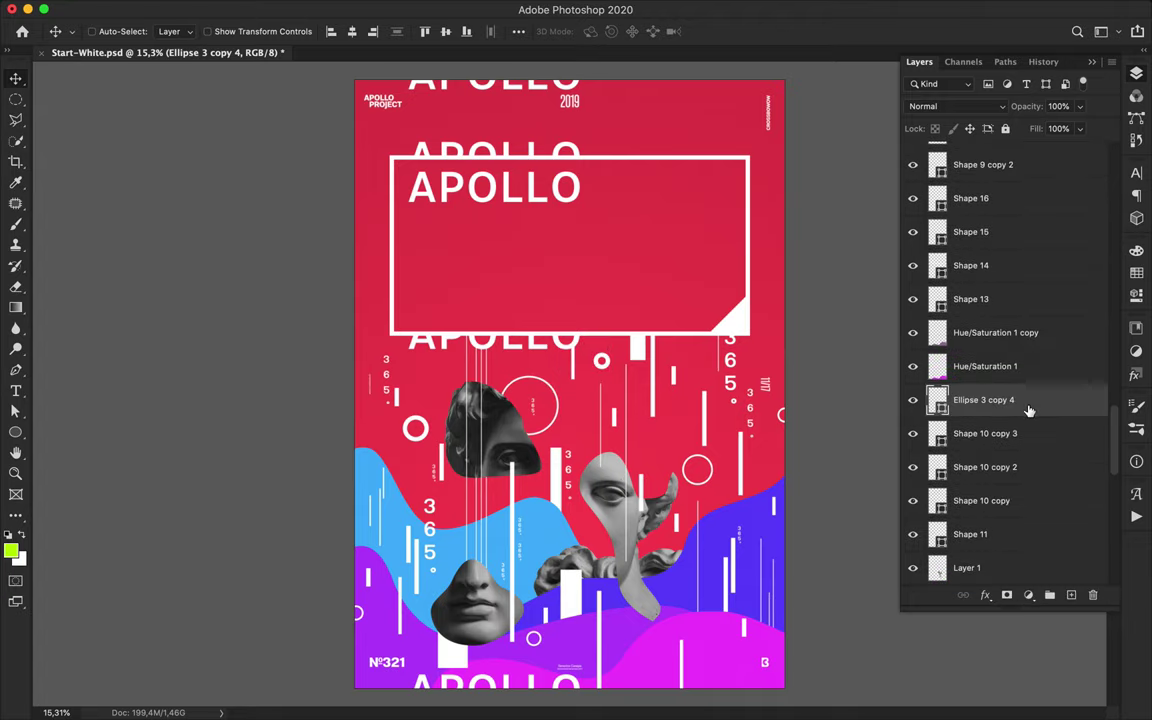
left_click_drag(560, 404, 549, 397)
scroll(786, 462, "down", 1)
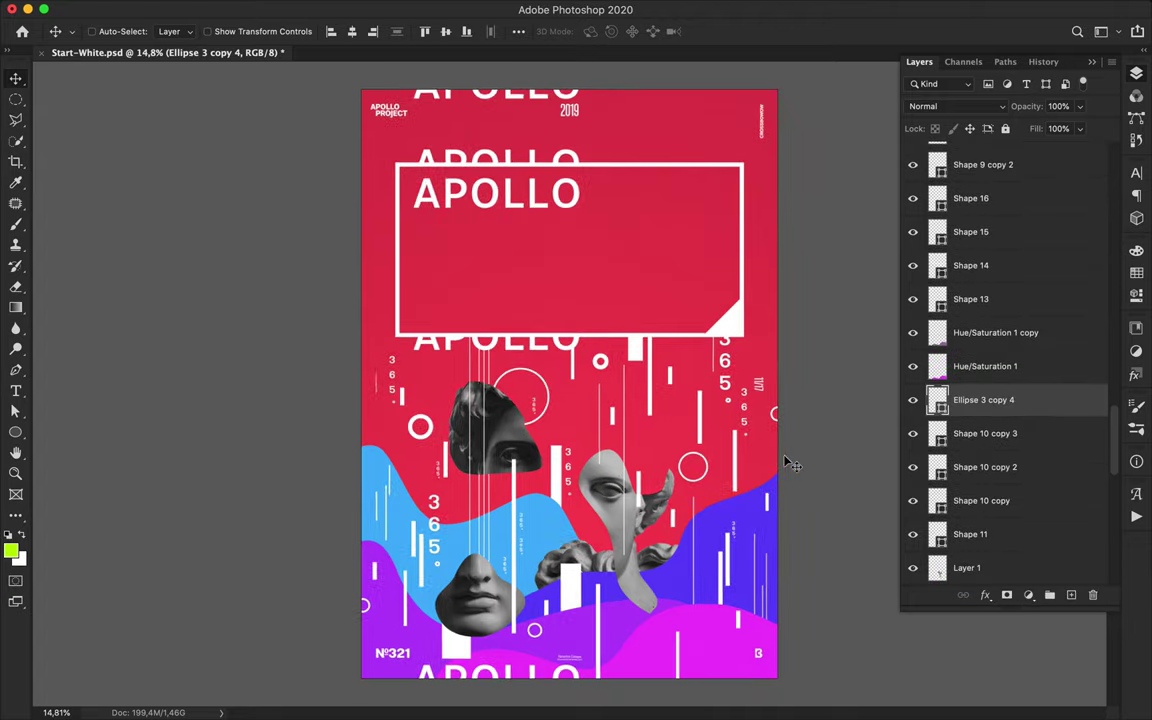
- Try a thin white horizontal line from the frame's edge beneath the full APOLLO title, shift it slightly down, and delete it
key("a")
left_click(742, 256)
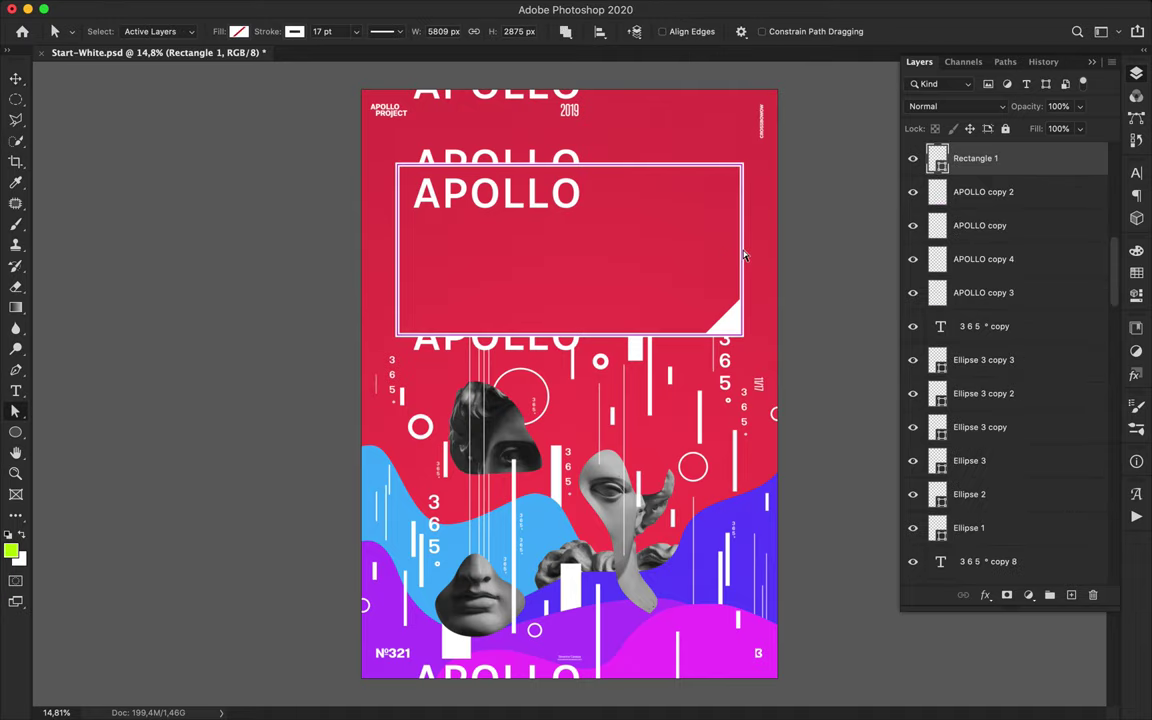
key("p")
left_click(398, 212)
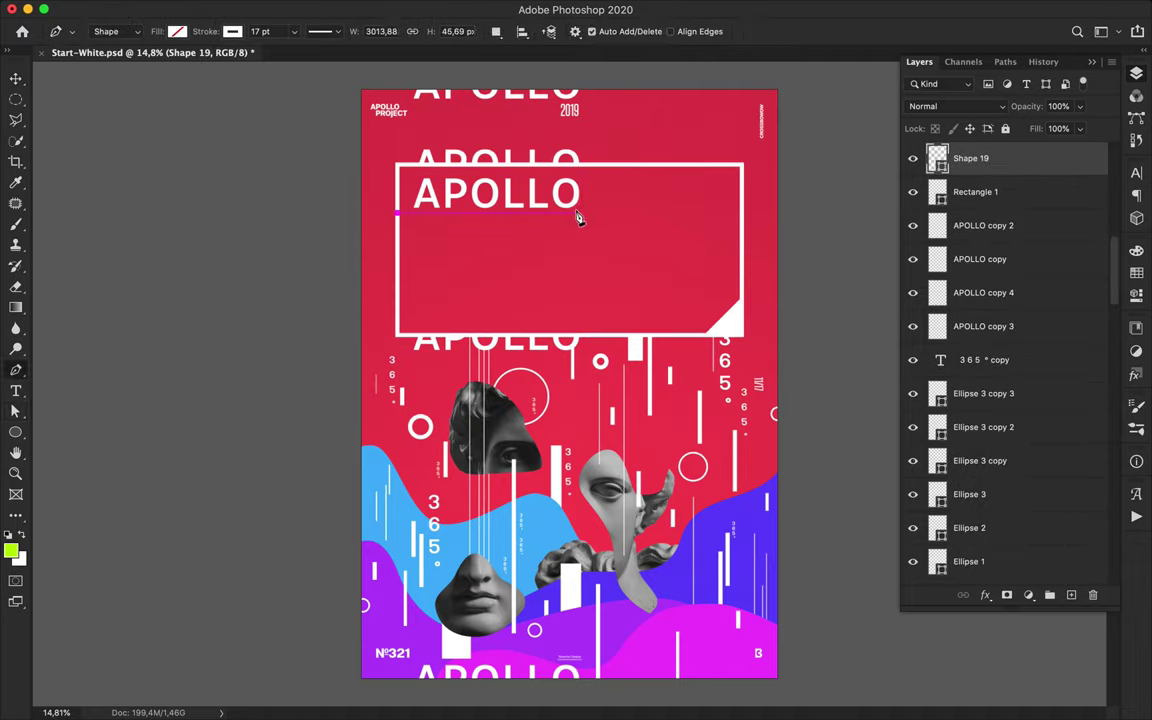
left_click(577, 212)
left_click(356, 32)
left_click_drag(355, 52, 338, 52)
left_click(341, 33)
key("Return")
key("v")
left_click_drag(478, 222, 478, 228)
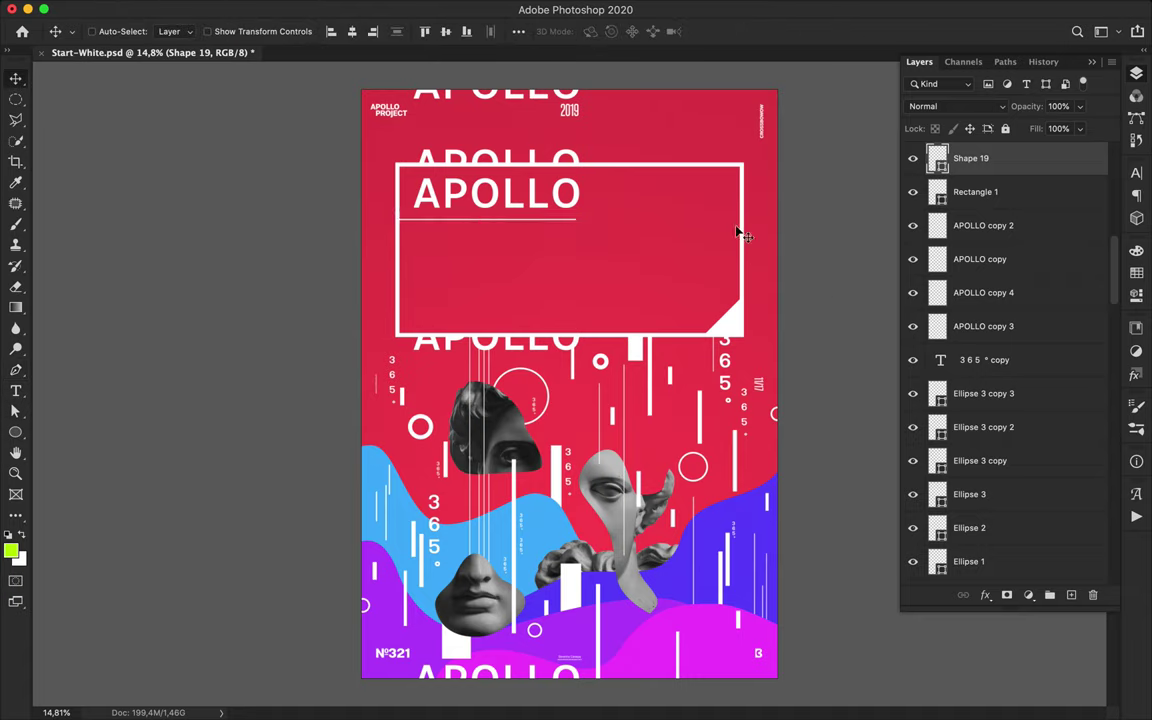
key("Delete")
- Save the poster document
key("ctrl+s")
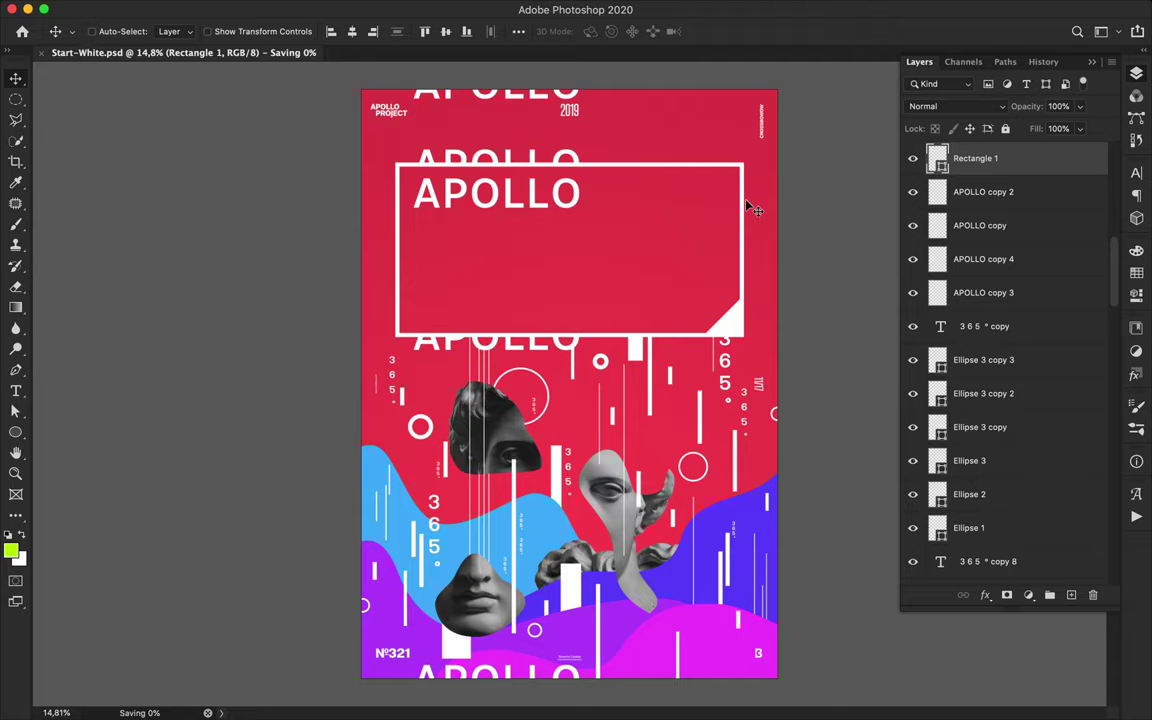